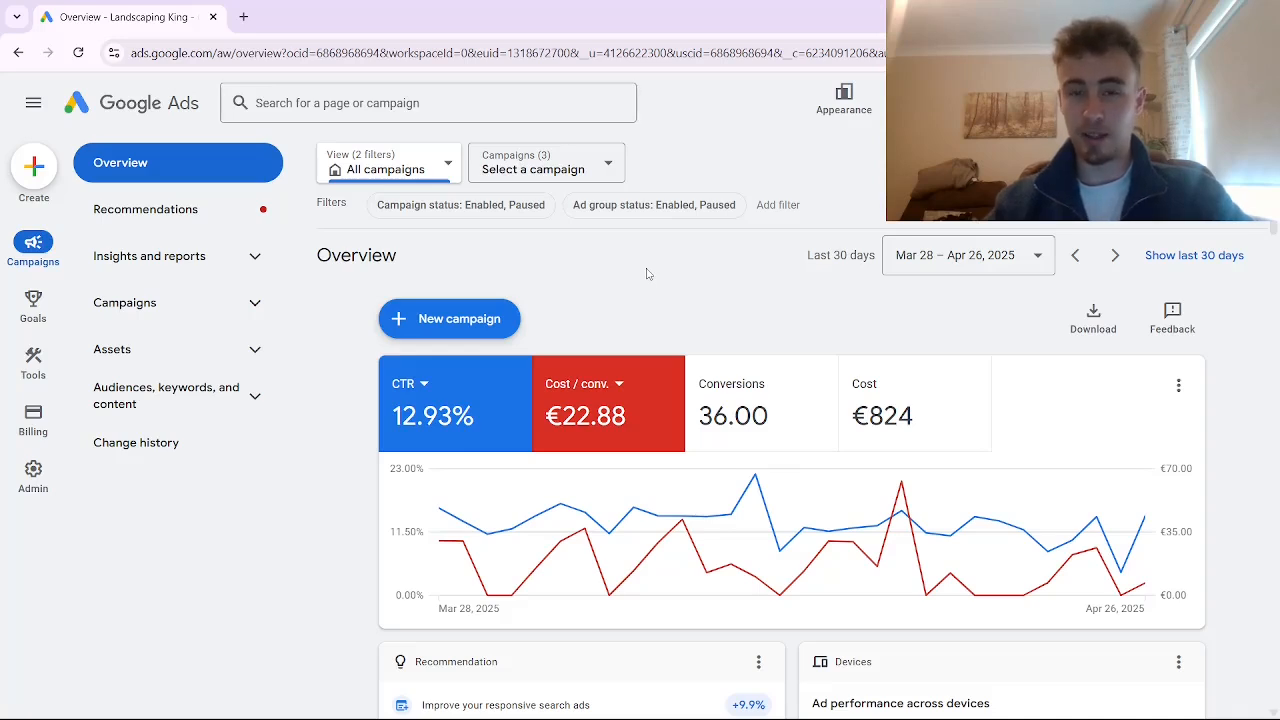
# From Goals > Conversions > Summary, start creating a new conversion action
pyautogui.moveTo(33, 305)
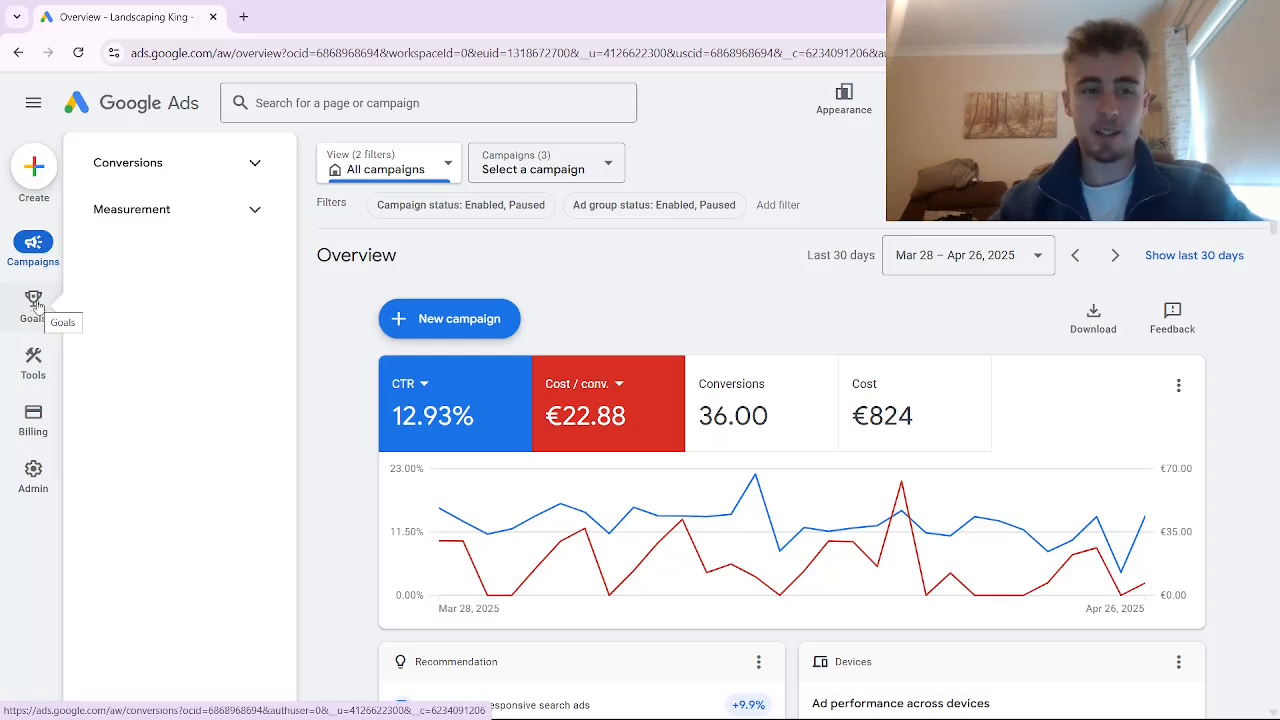
pyautogui.click(163, 163)
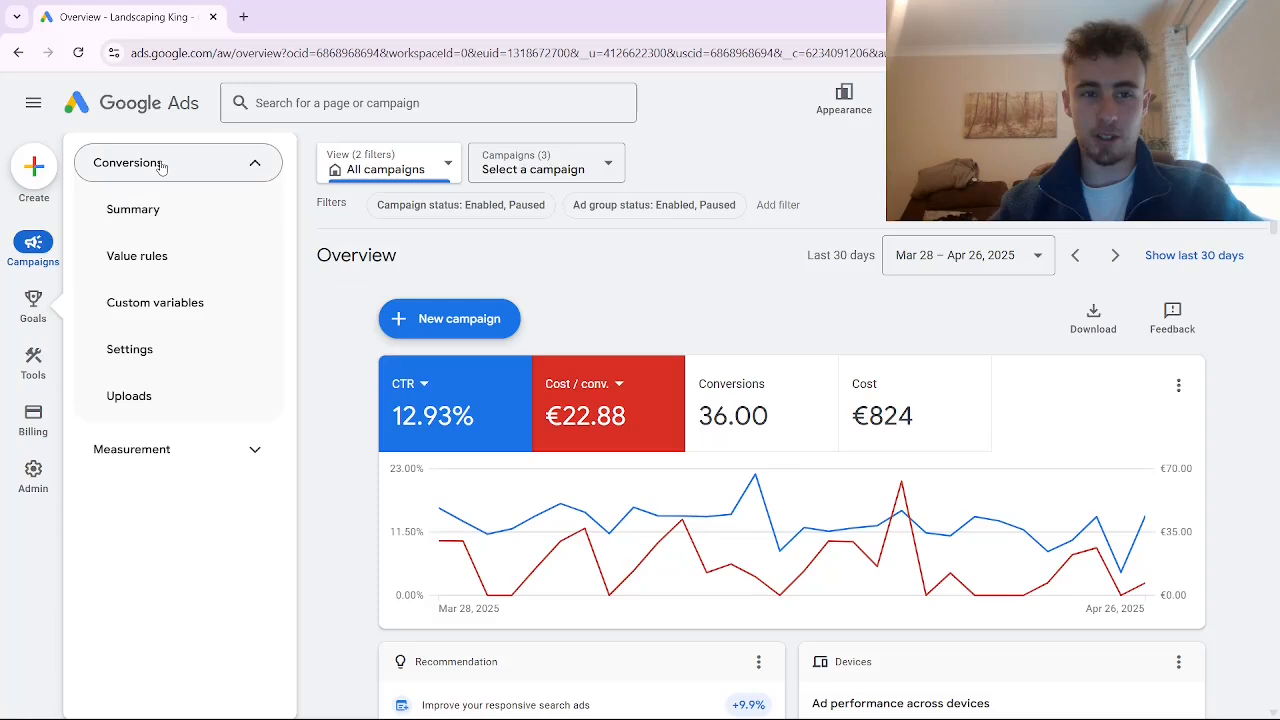
pyautogui.click(175, 211)
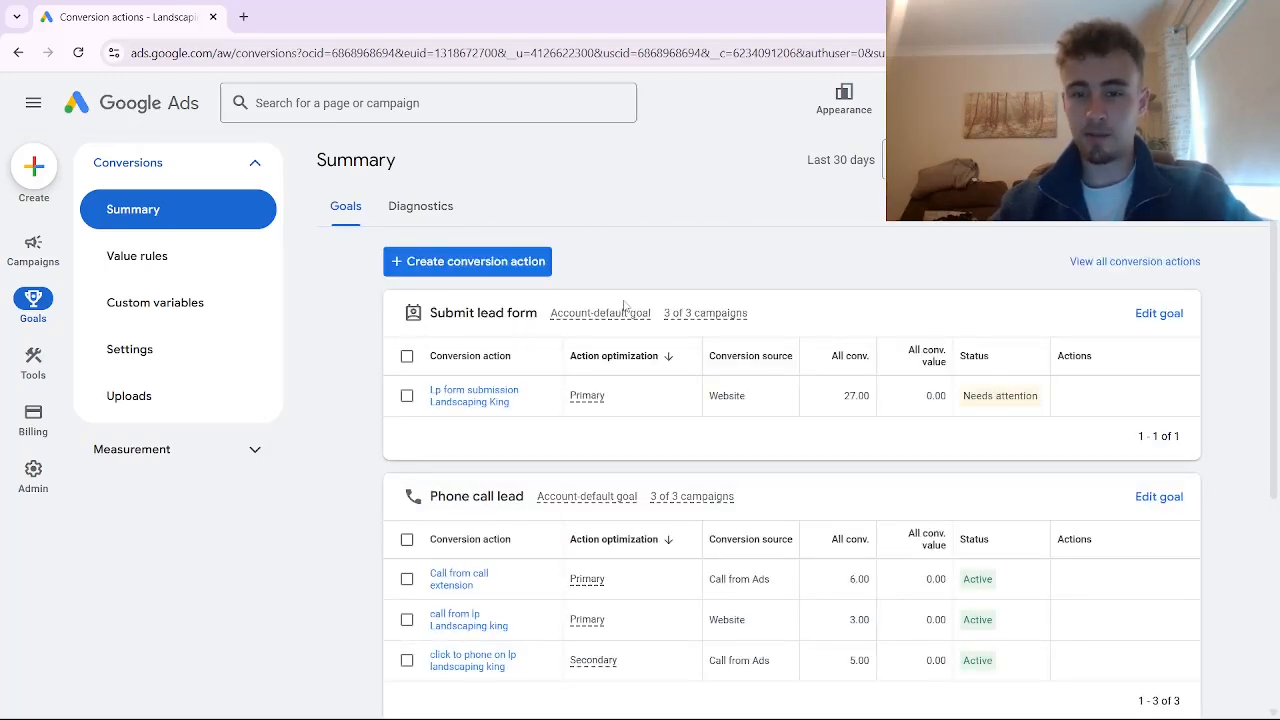
pyautogui.click(474, 265)
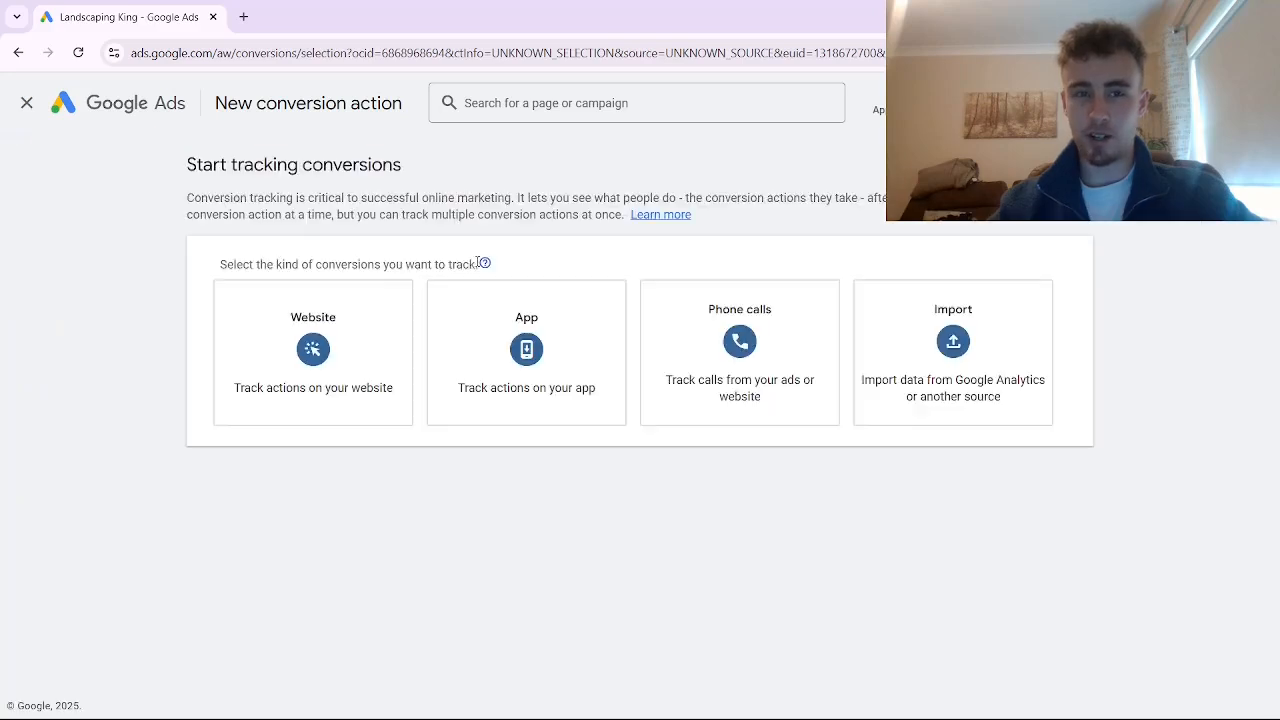
# Choose Website tracking, scan the Landingi preview URL, and add a conversion action manually
pyautogui.click(317, 337)
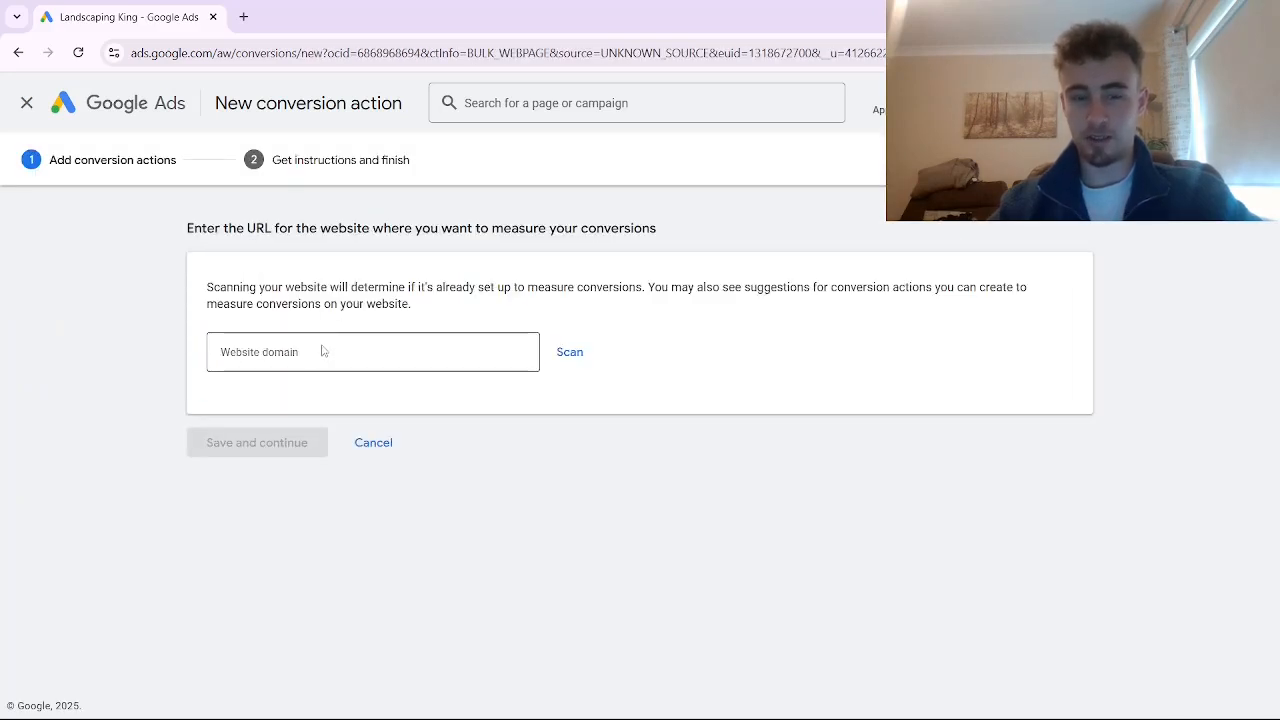
pyautogui.click(321, 350)
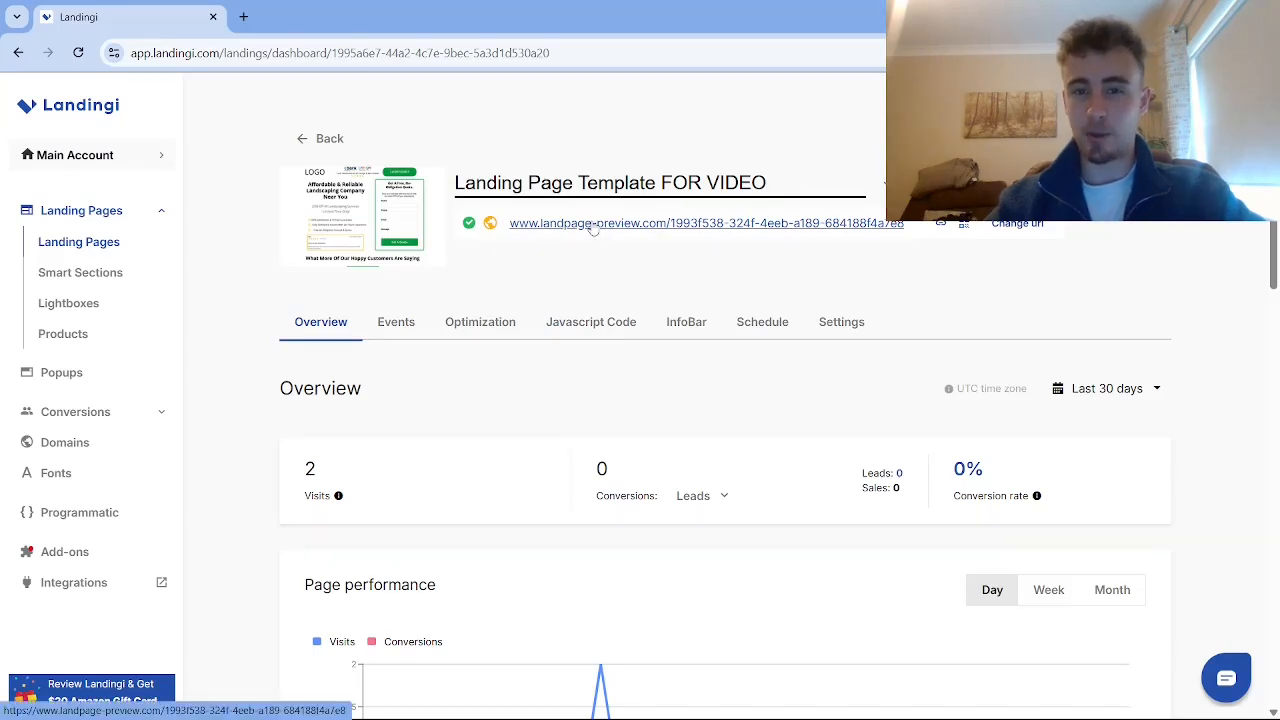
pyautogui.rightClick(593, 227)
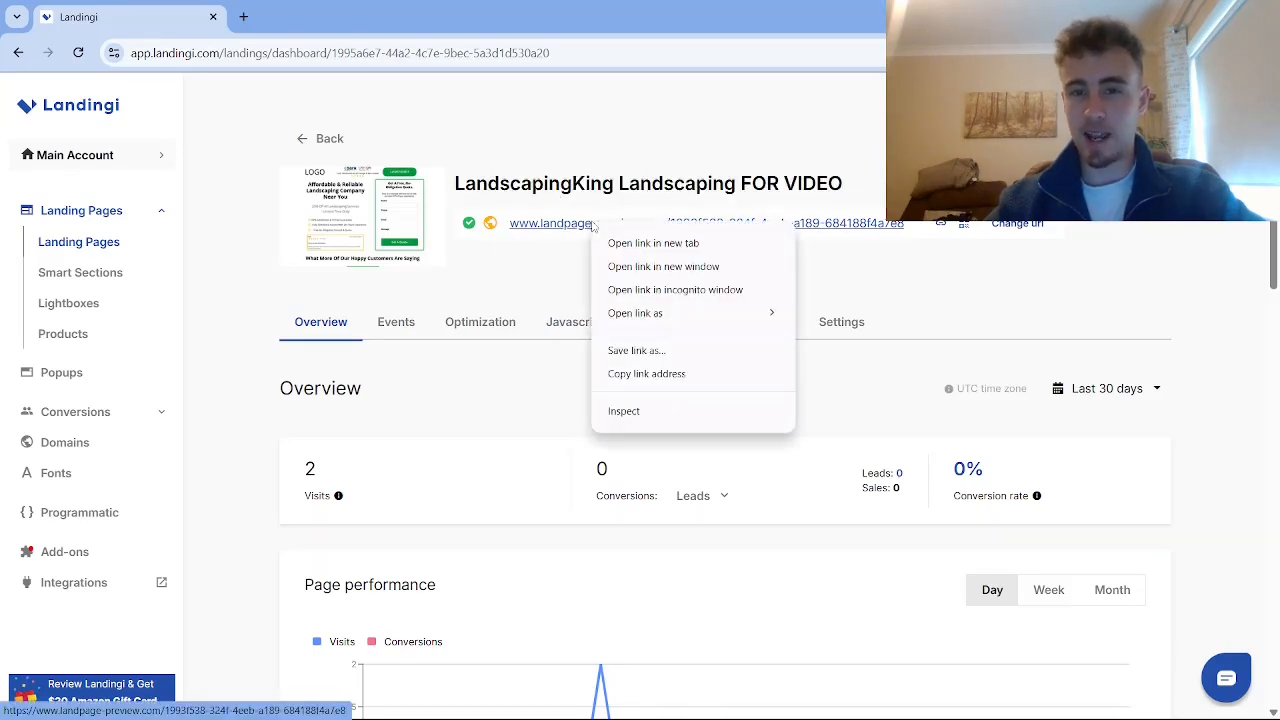
pyautogui.click(630, 376)
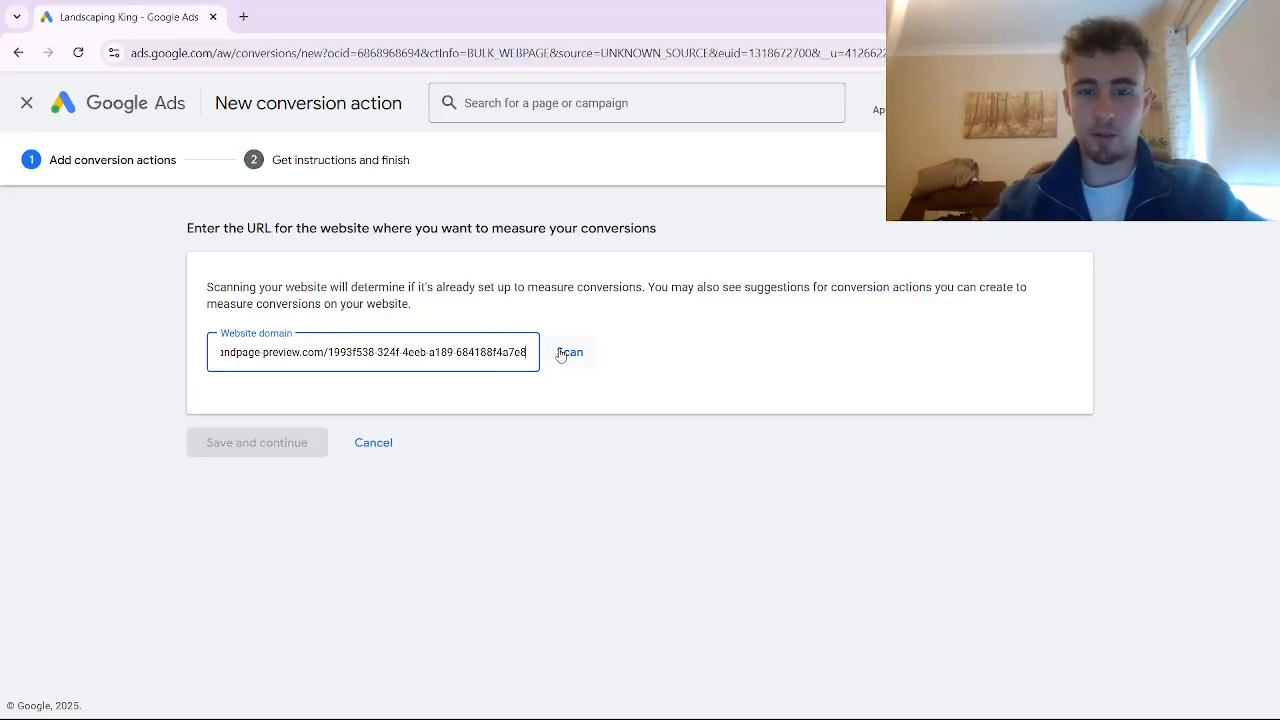
pyautogui.click(566, 352)
pyautogui.scroll(-7, 568, 517)
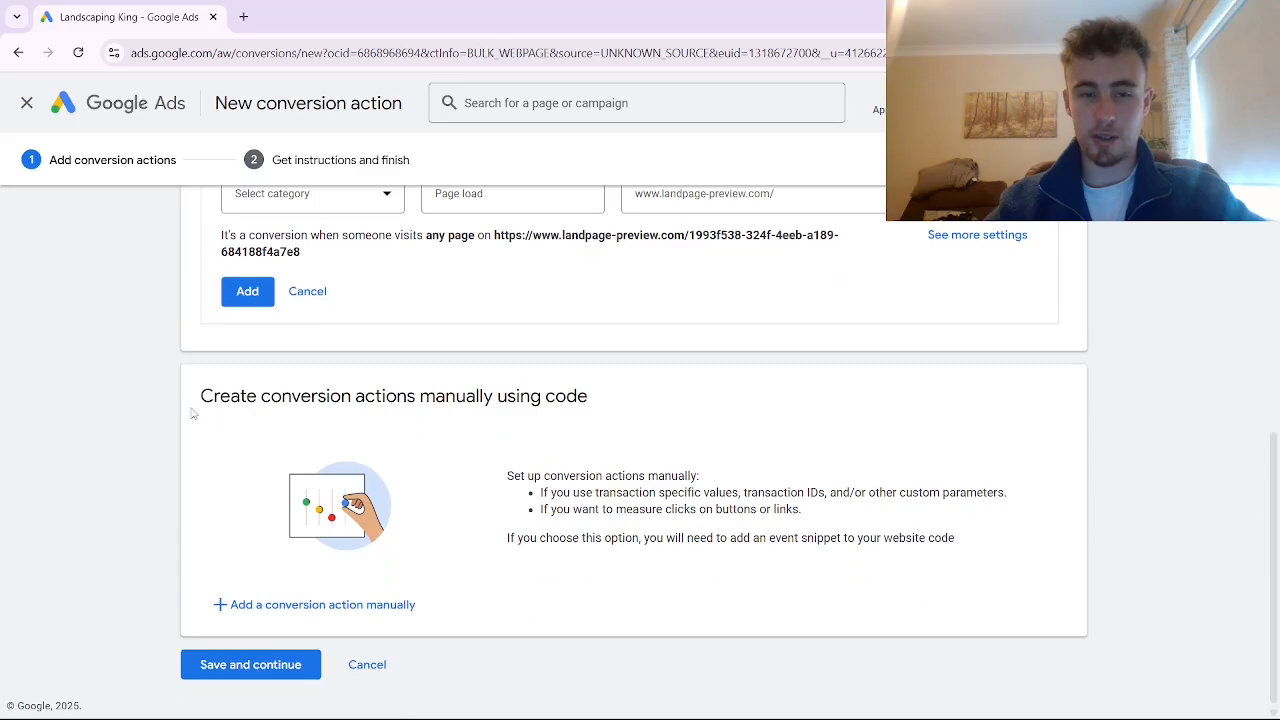
pyautogui.click(252, 606)
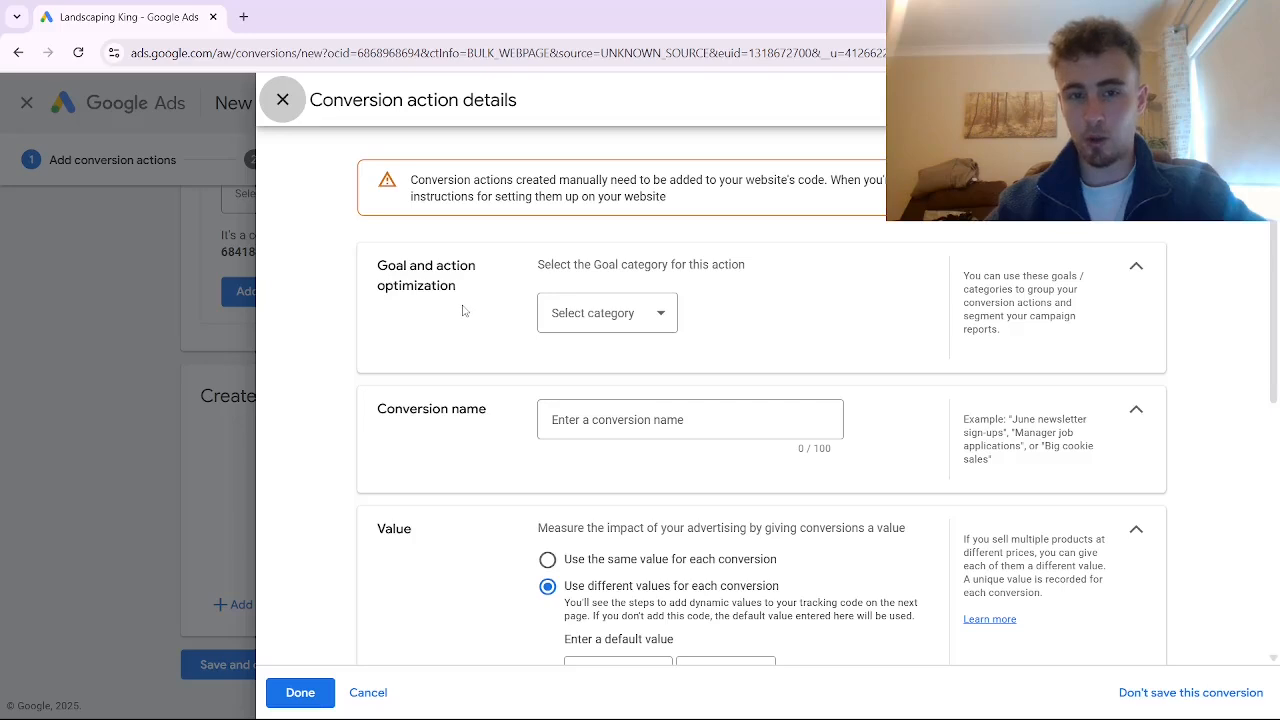
# Define a Submit lead form conversion 'Lp form submission (for video)' with no value, counted once
pyautogui.click(594, 317)
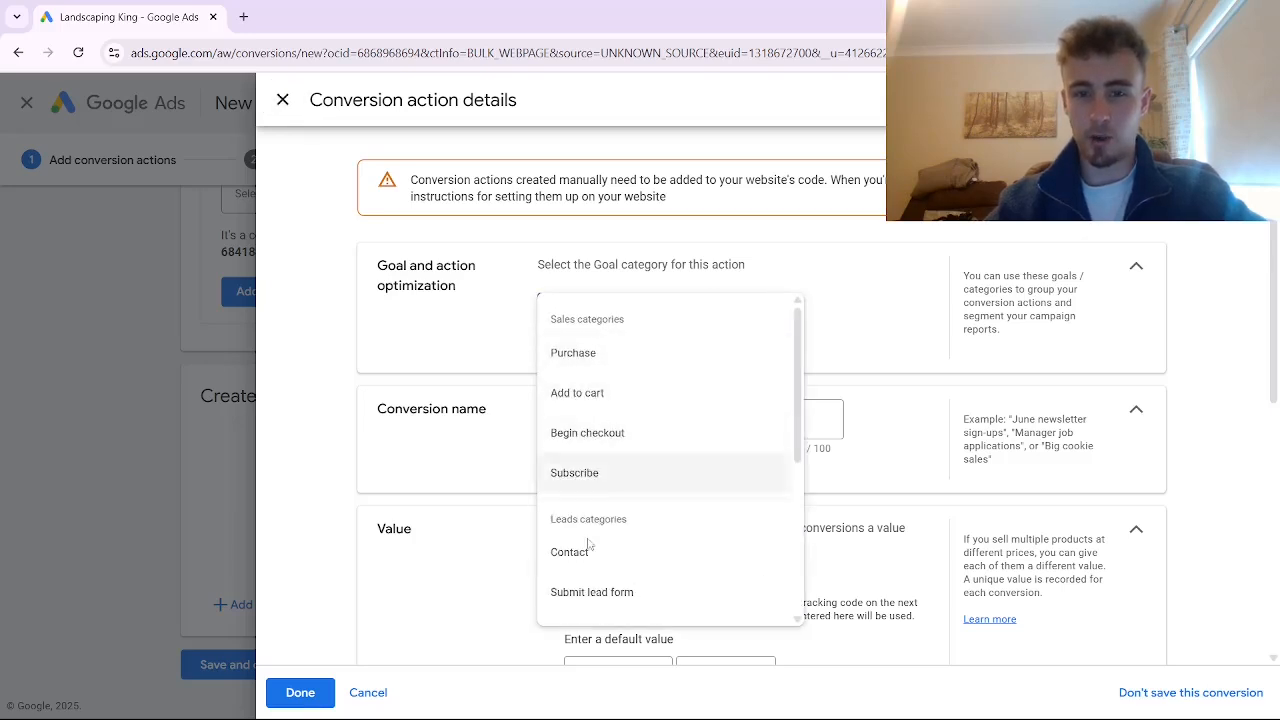
pyautogui.click(594, 600)
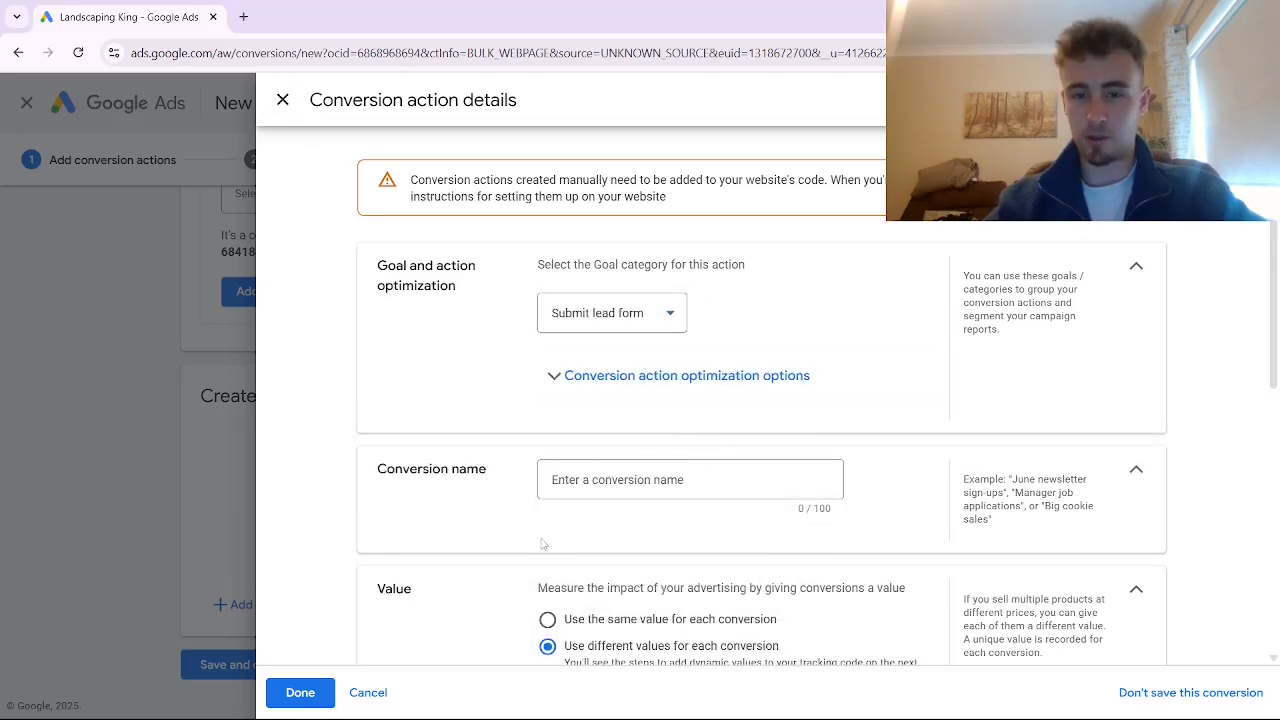
pyautogui.click(594, 490)
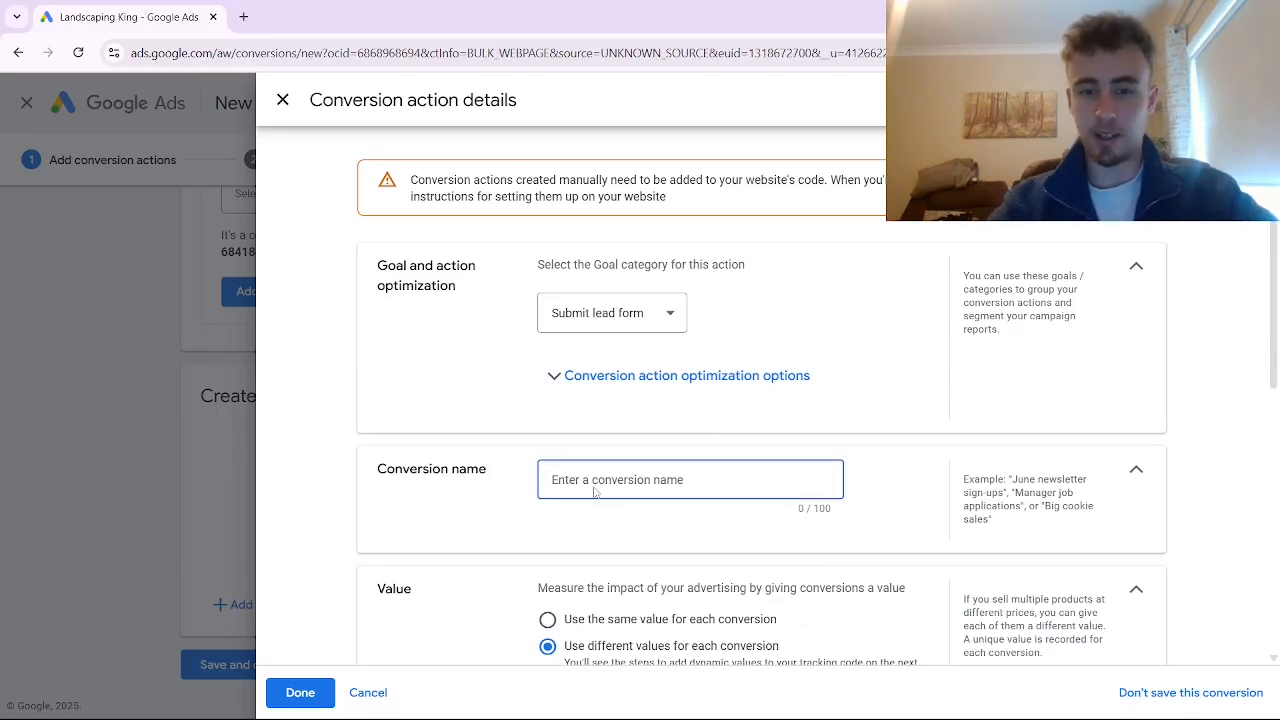
pyautogui.write('Lp form')
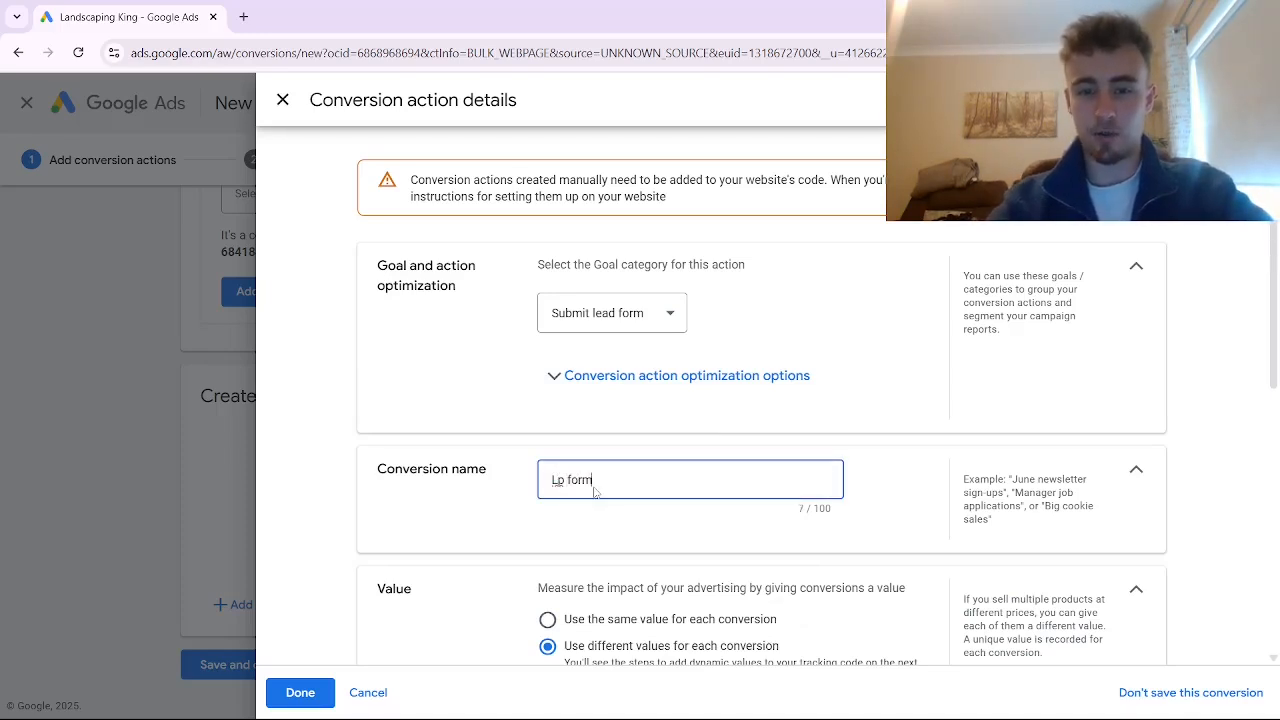
pyautogui.write(' submission (')
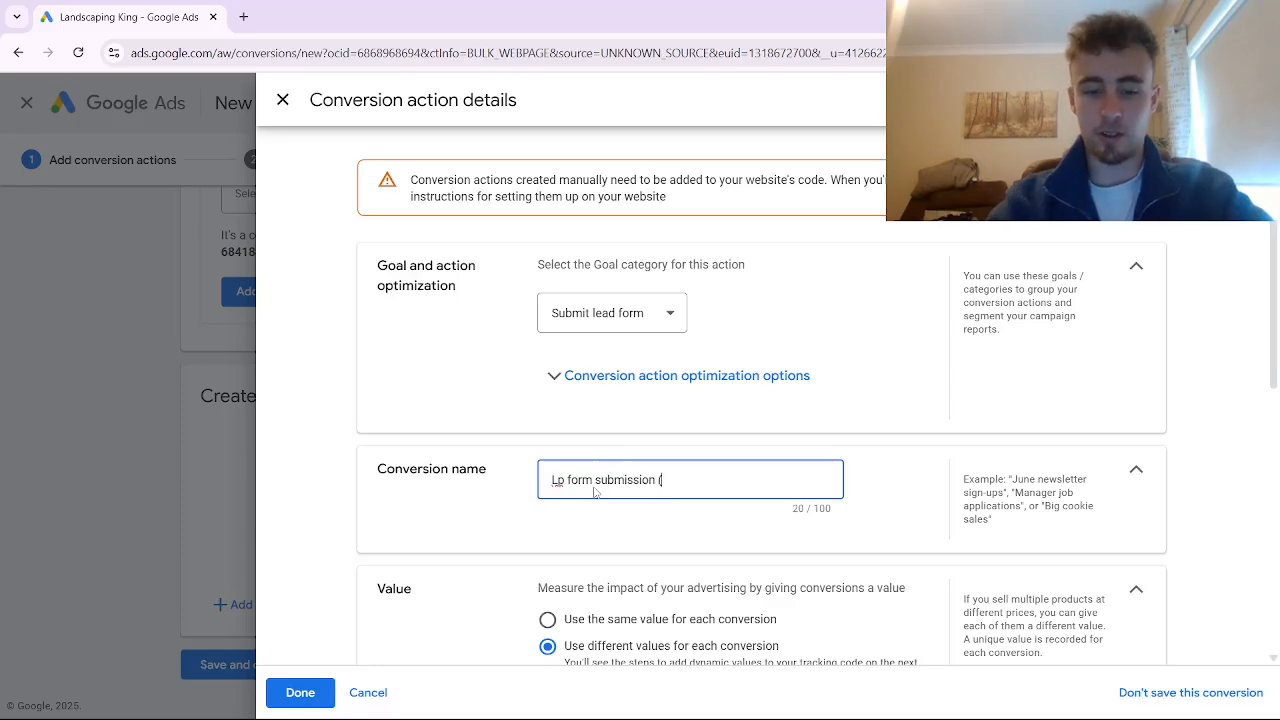
pyautogui.write('for video)')
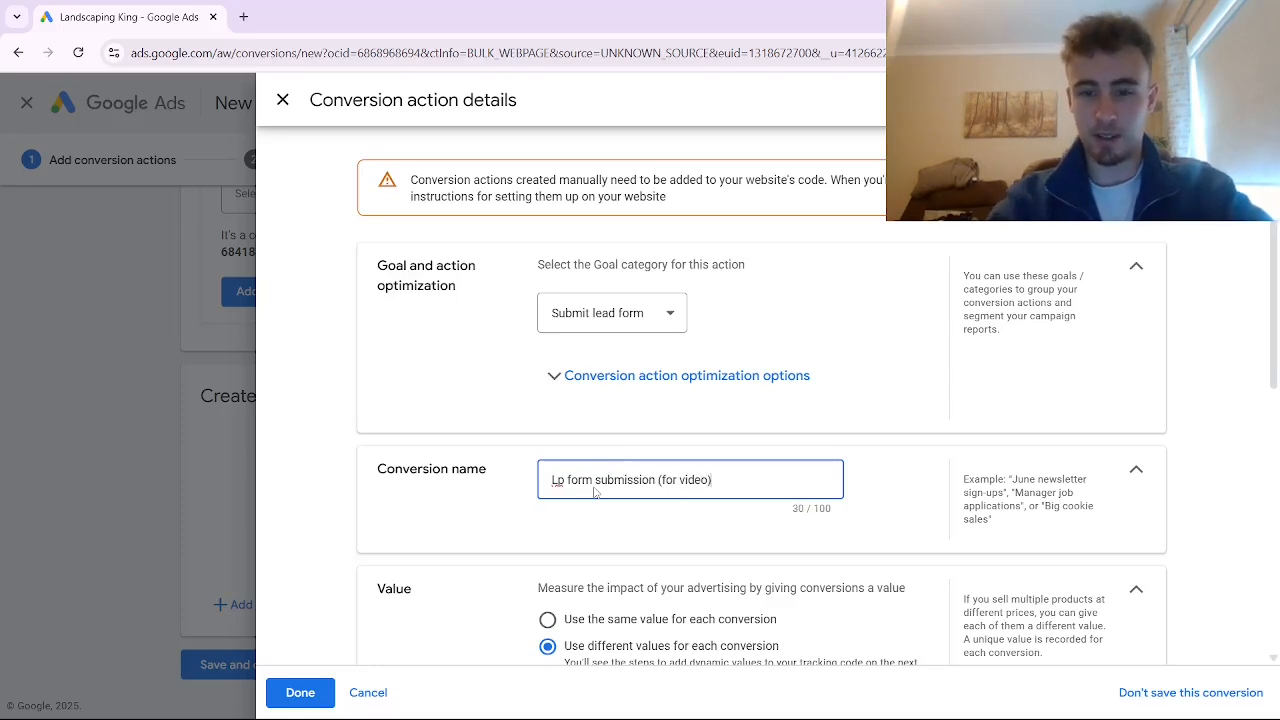
pyautogui.scroll(-3, 594, 490)
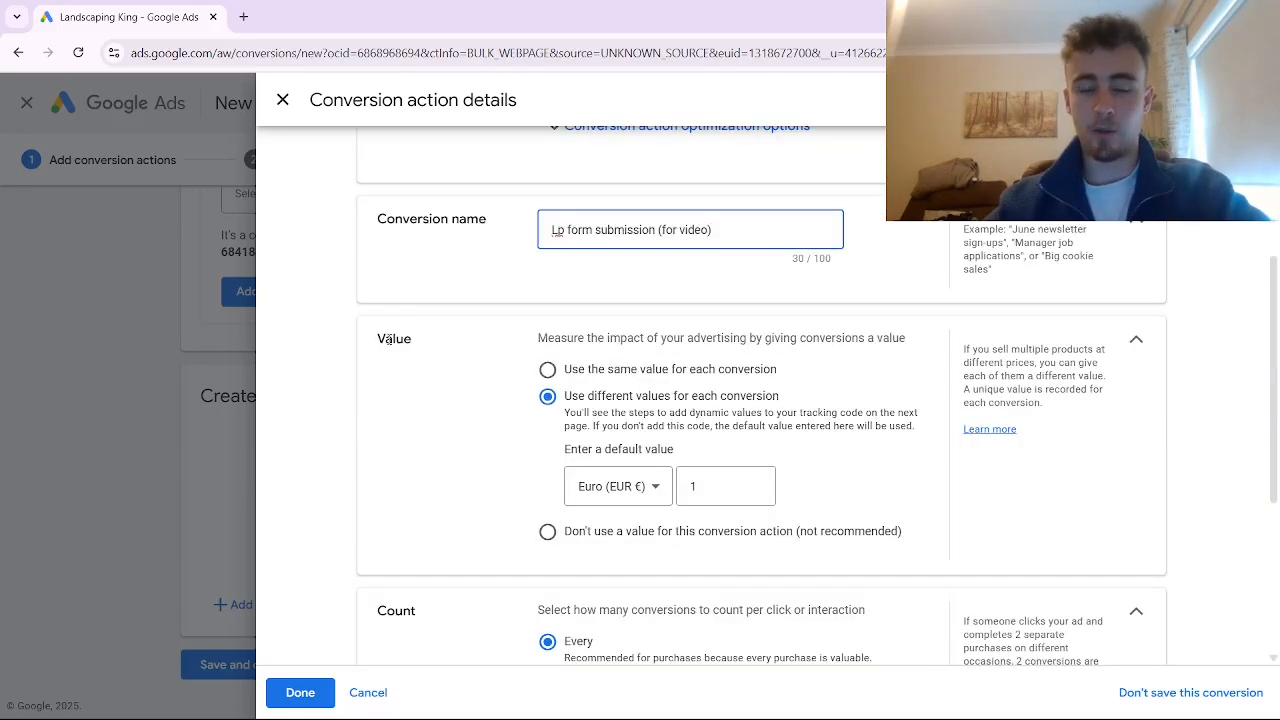
pyautogui.click(548, 532)
pyautogui.scroll(-1, 557, 525)
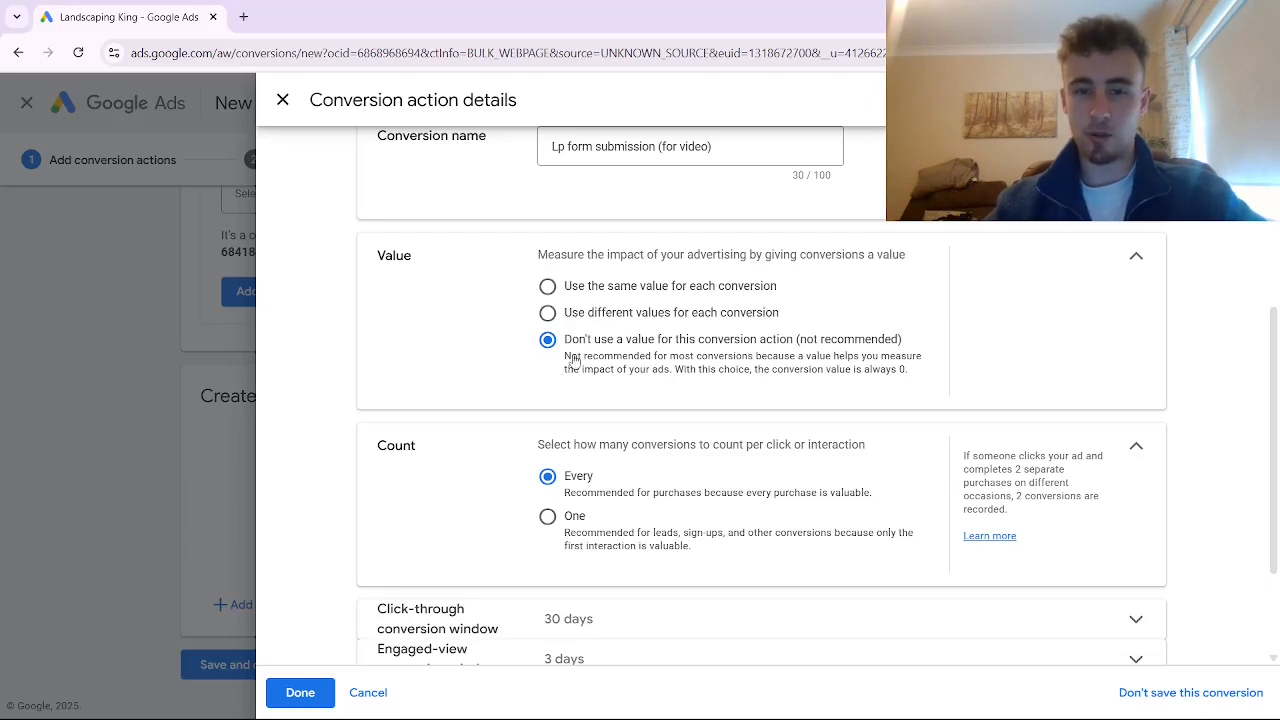
pyautogui.click(548, 517)
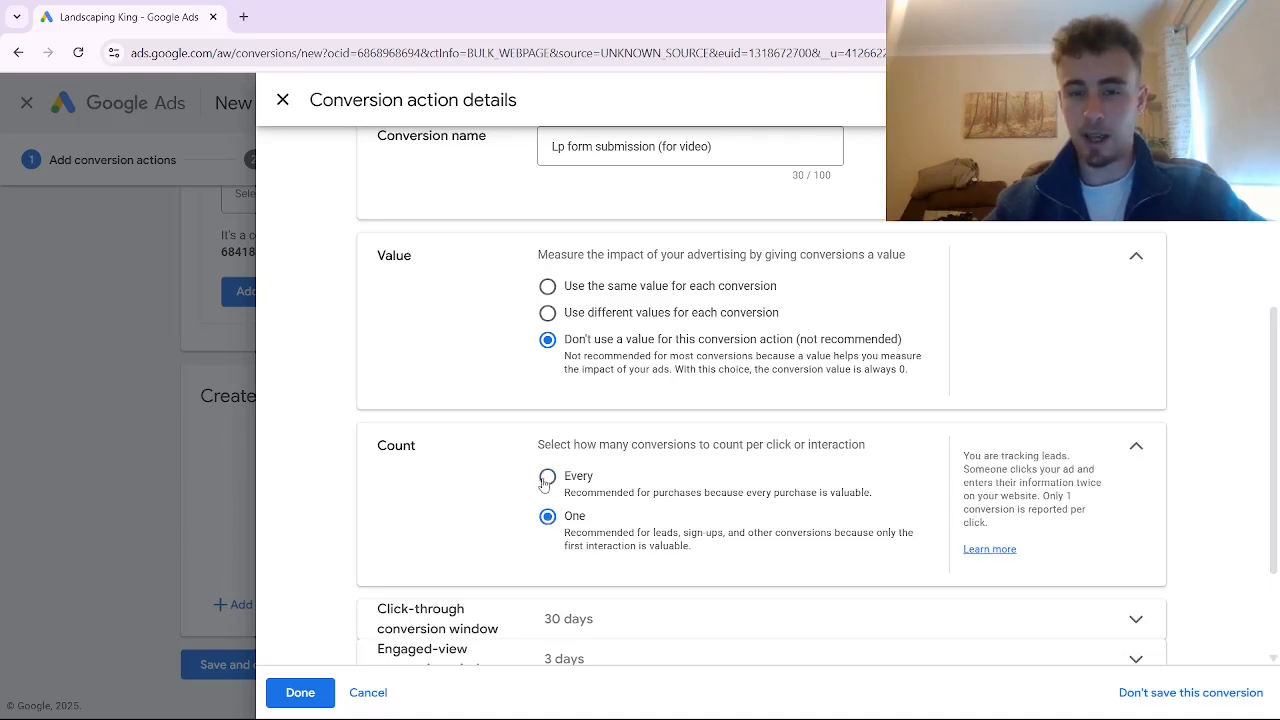
pyautogui.scroll(-2, 567, 517)
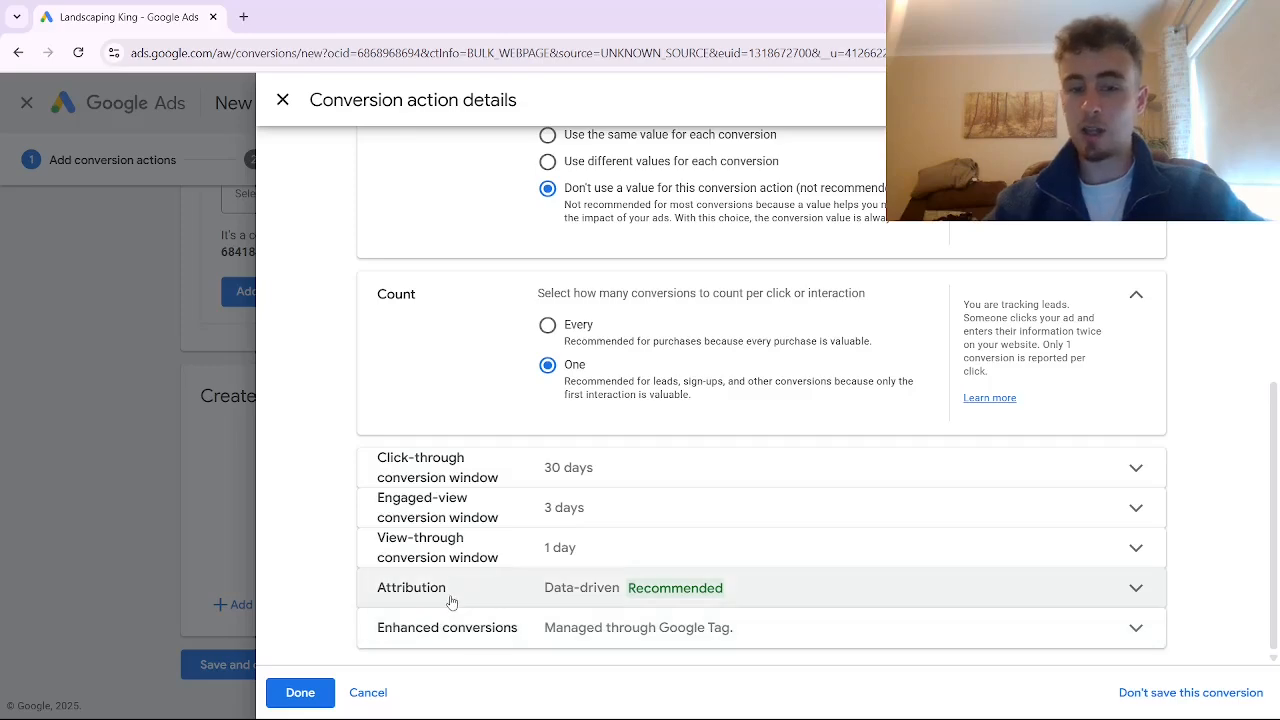
pyautogui.click(300, 693)
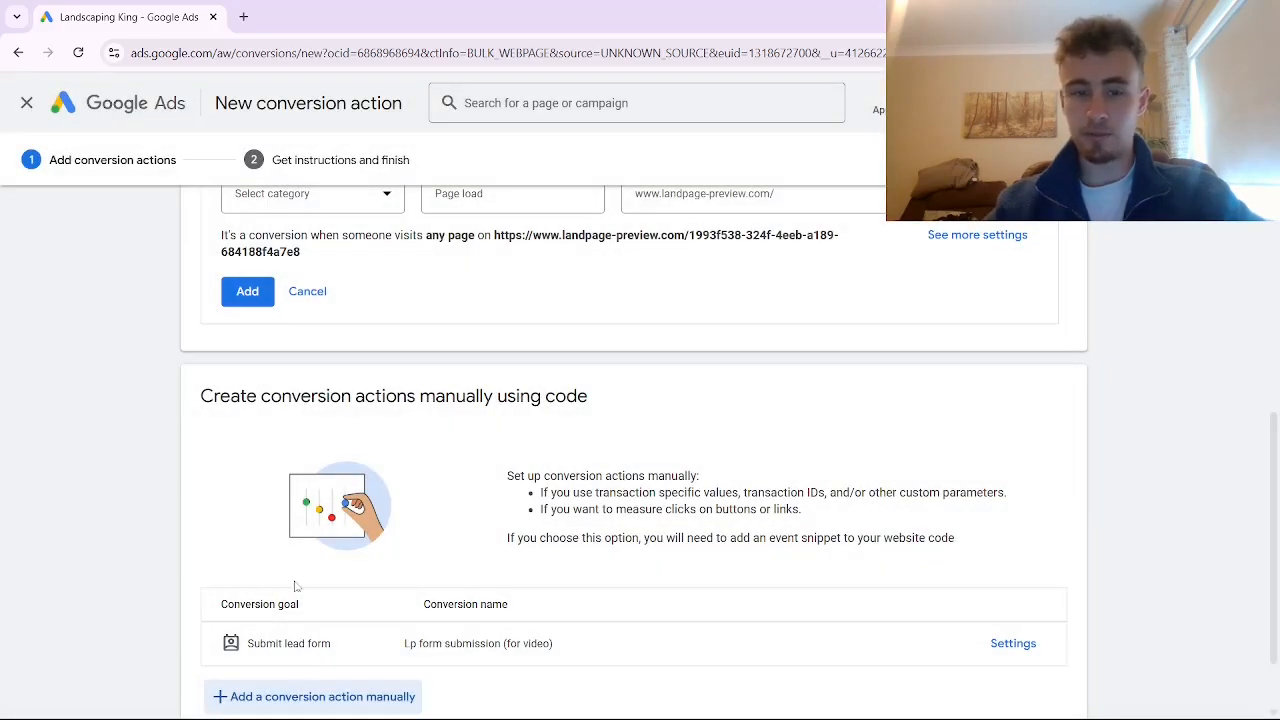
# Save the new conversion action and return to the Conversions Summary
pyautogui.scroll(-1, 300, 600)
pyautogui.click(260, 667)
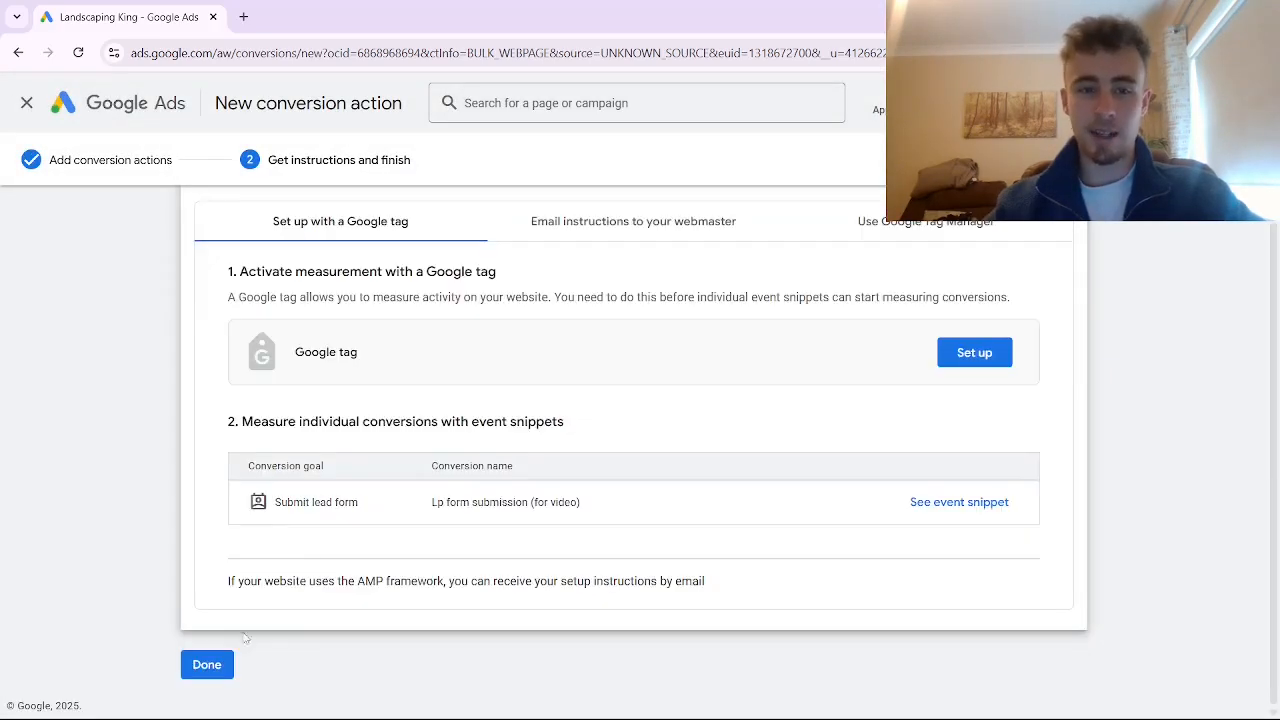
pyautogui.click(203, 666)
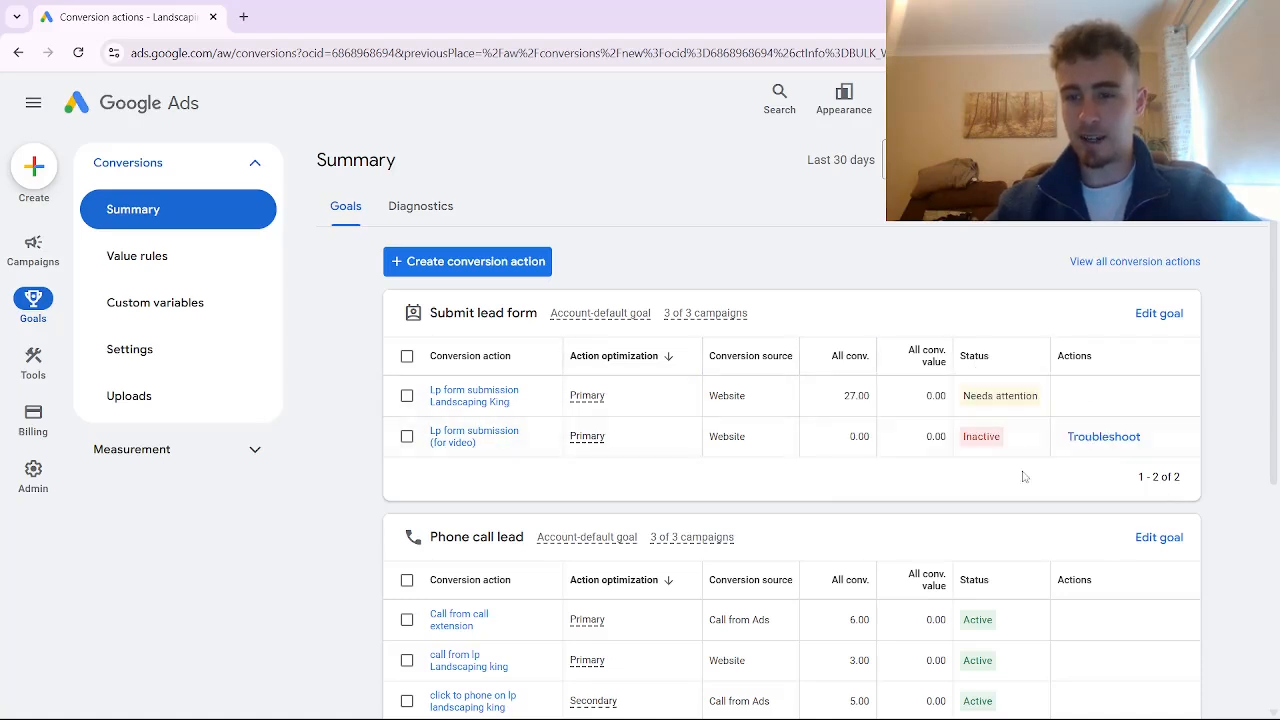
# Open the Lp form submission (for video) conversion and choose to install the tag yourself
pyautogui.moveTo(983, 445)
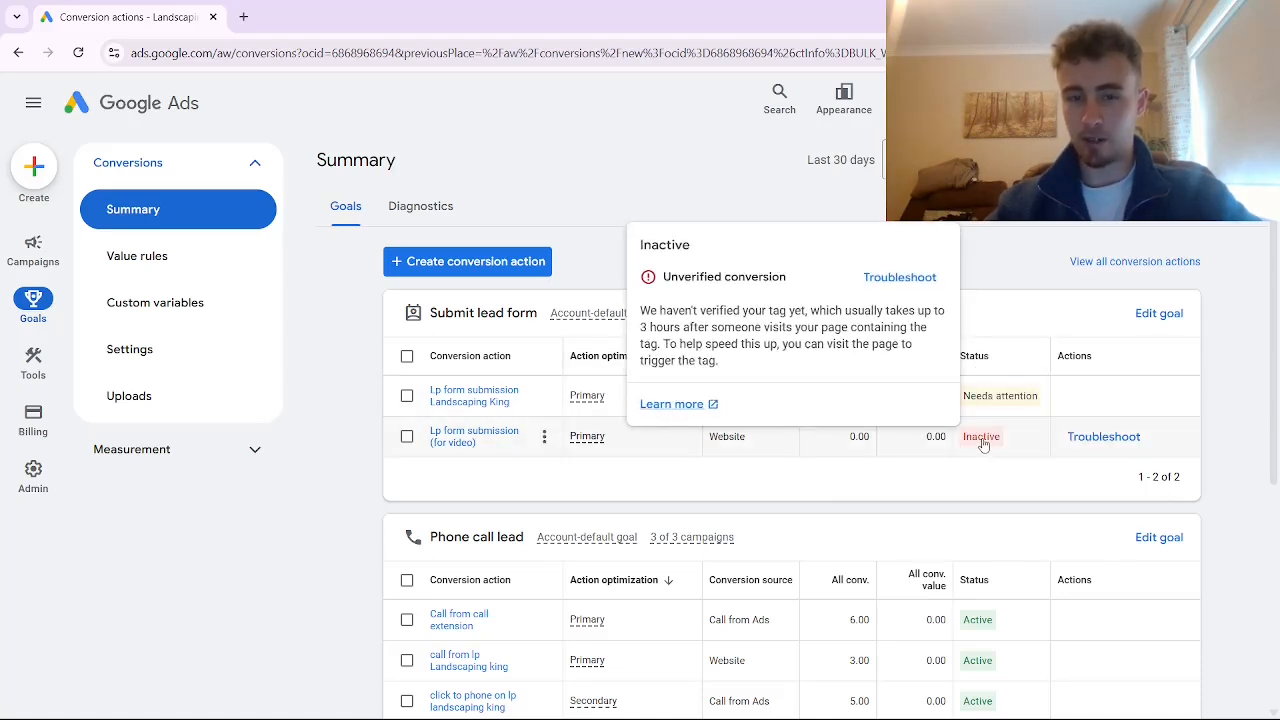
pyautogui.click(485, 435)
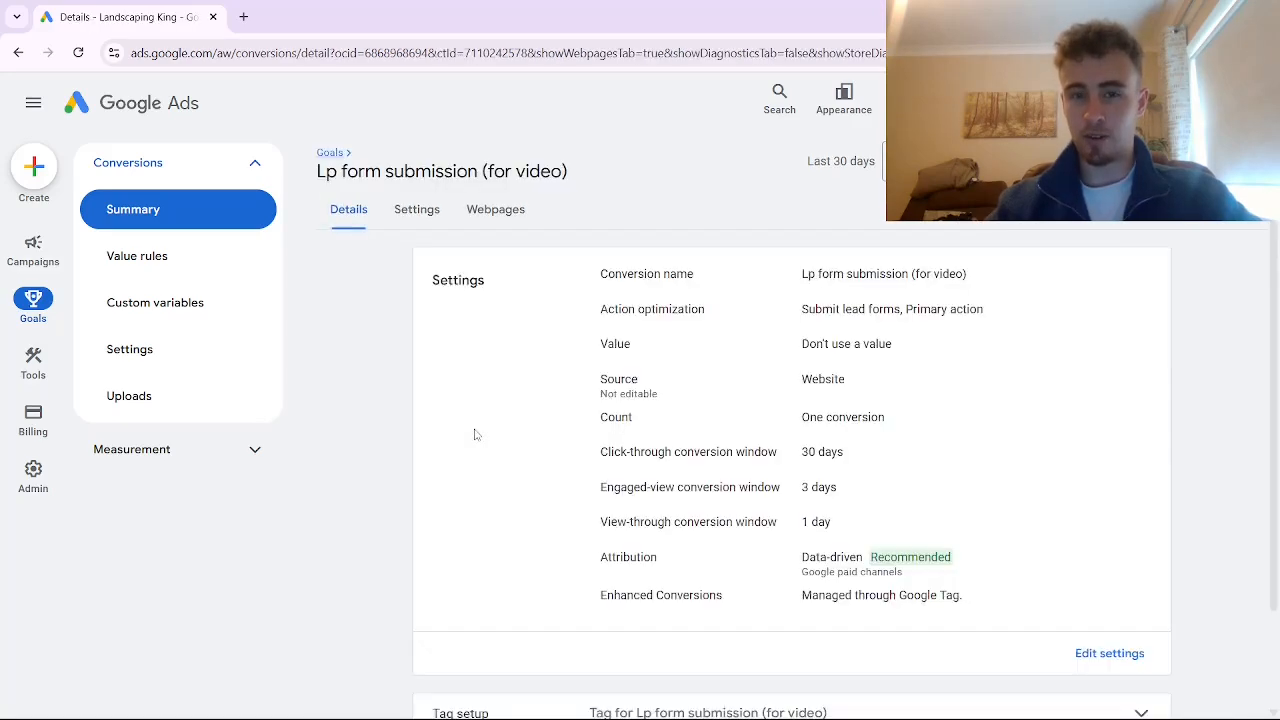
pyautogui.scroll(-2, 586, 452)
pyautogui.scroll(2, 588, 455)
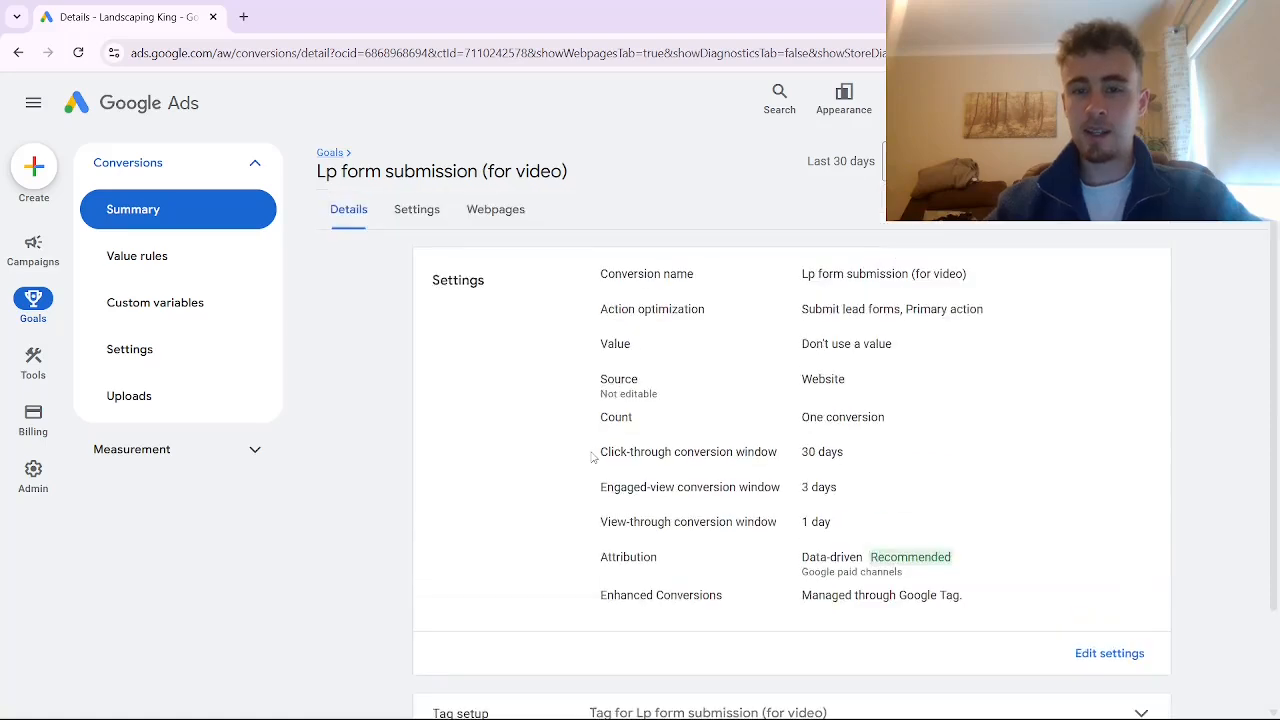
pyautogui.scroll(-2, 590, 457)
pyautogui.click(647, 608)
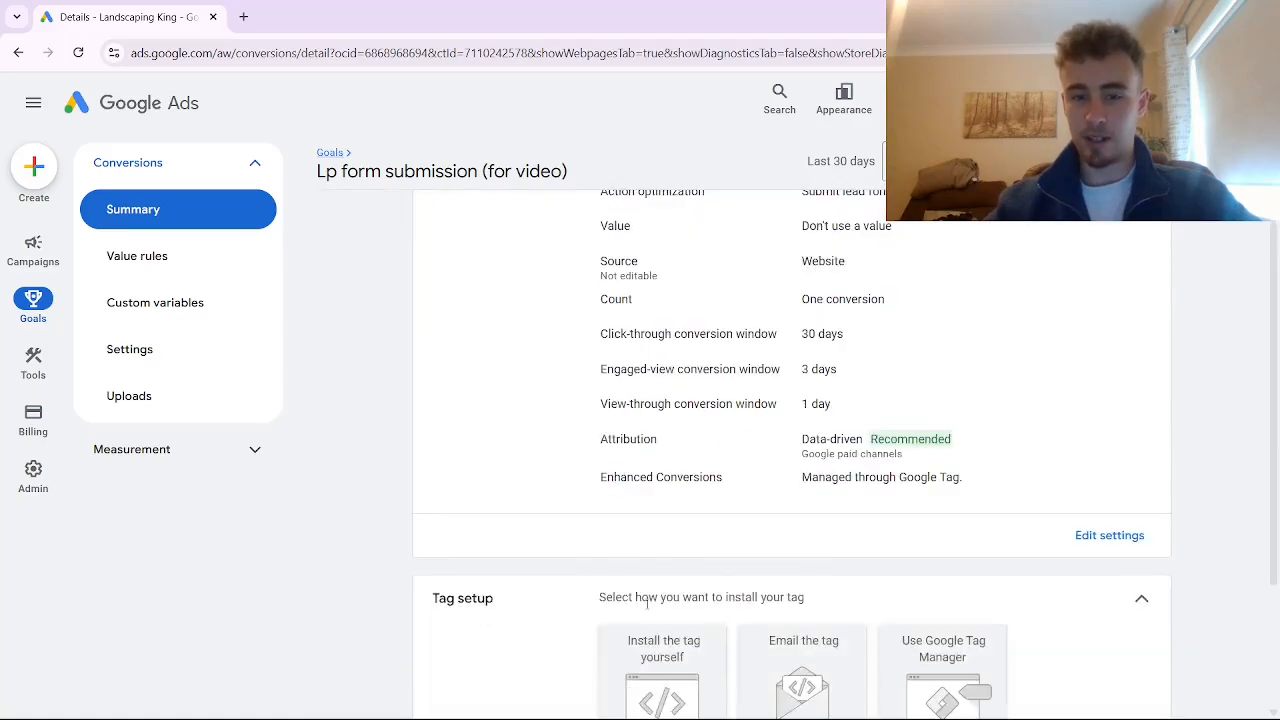
pyautogui.scroll(-2, 650, 600)
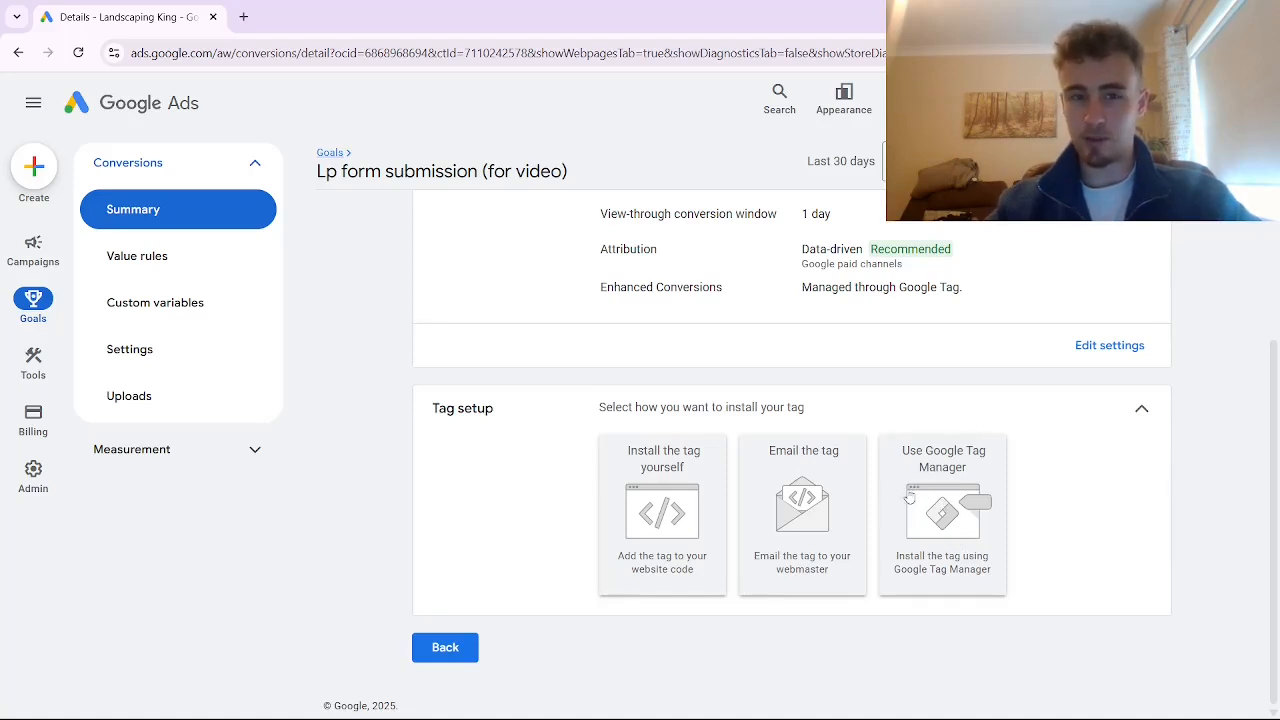
pyautogui.click(667, 494)
# Copy the Google tag snippet and switch to the Landingi page dashboard
pyautogui.scroll(-5, 668, 450)
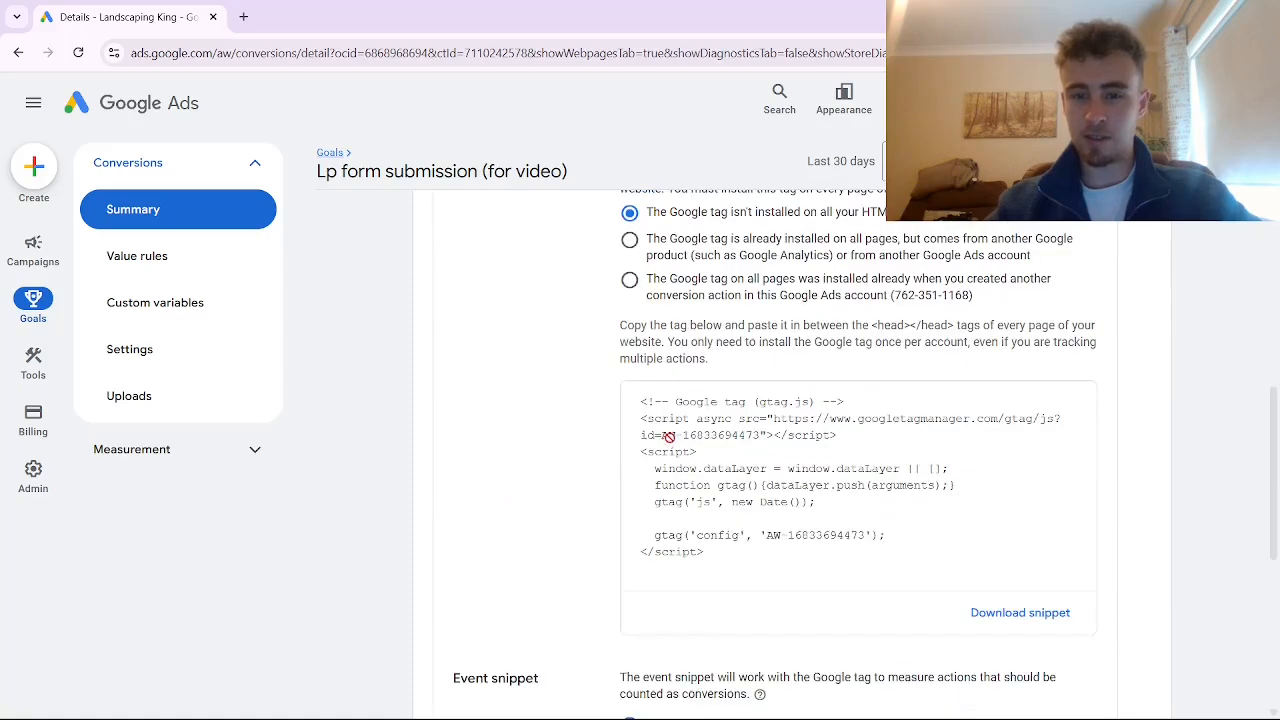
pyautogui.click(668, 437)
pyautogui.scroll(1, 668, 437)
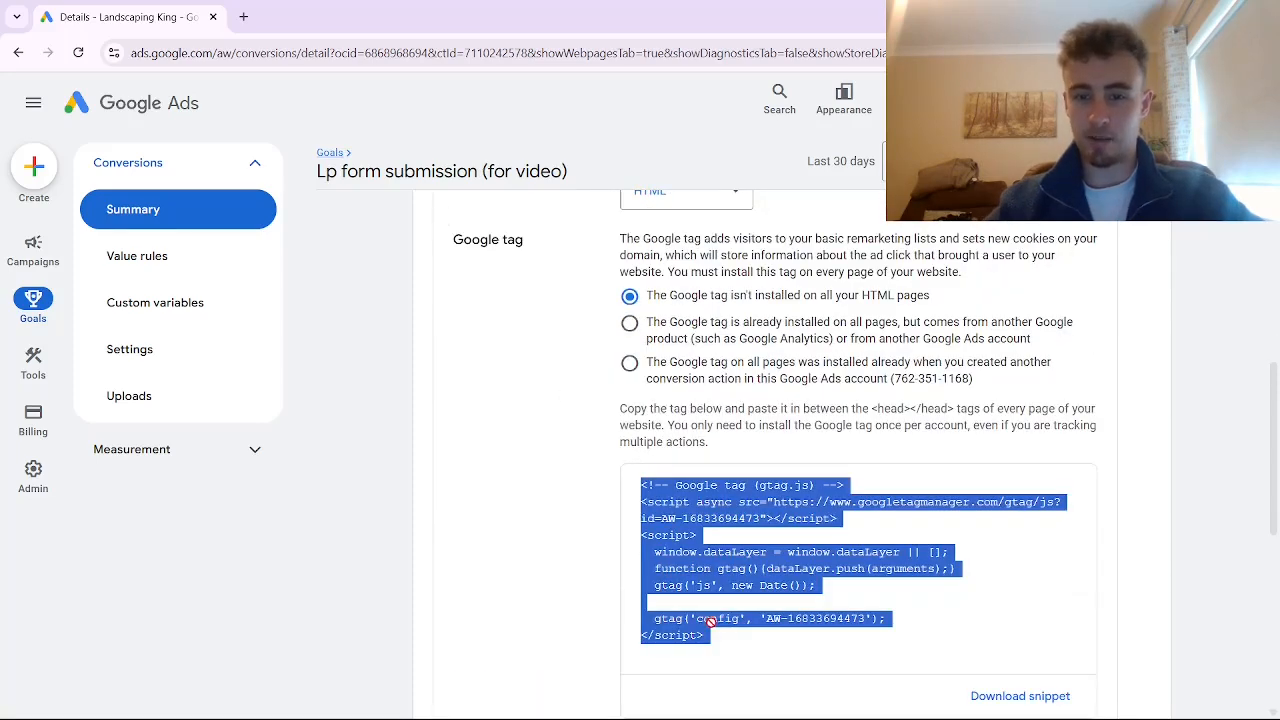
pyautogui.hotkey('alt', 'Tab')
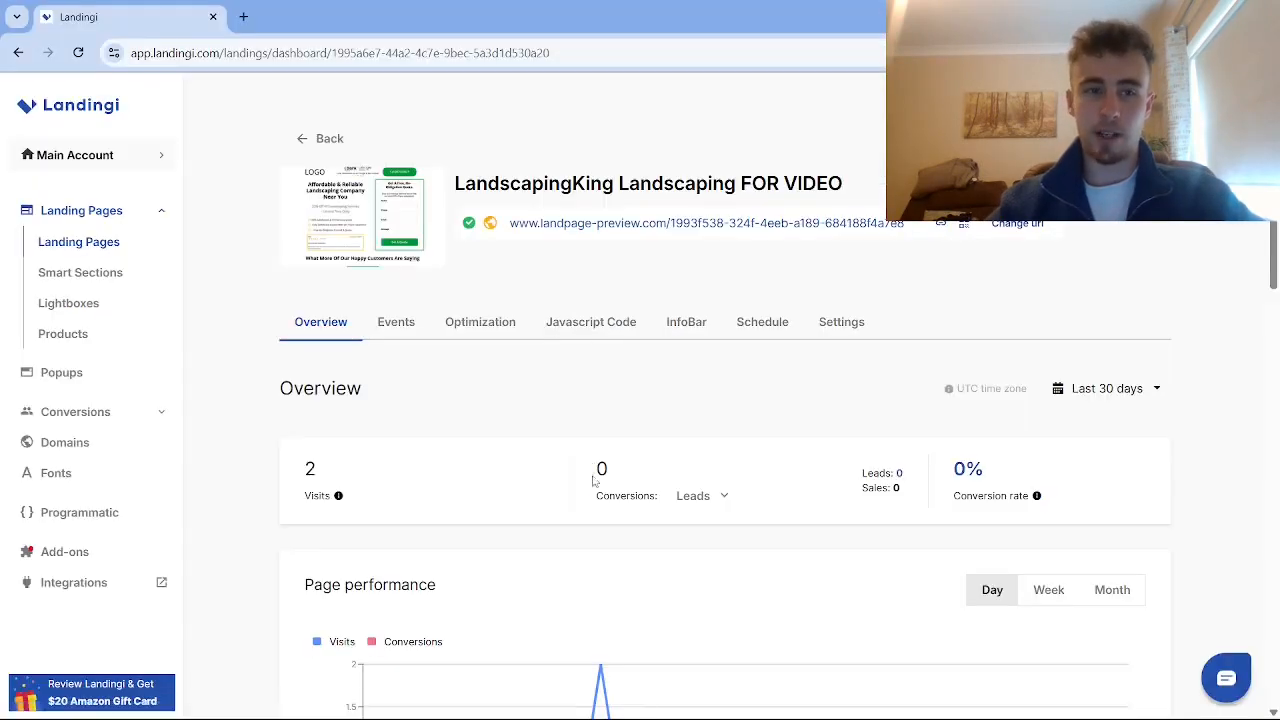
# Add a Landingi script 'Google tag (for video)' with the pasted tag code in Head on both pages
pyautogui.click(581, 330)
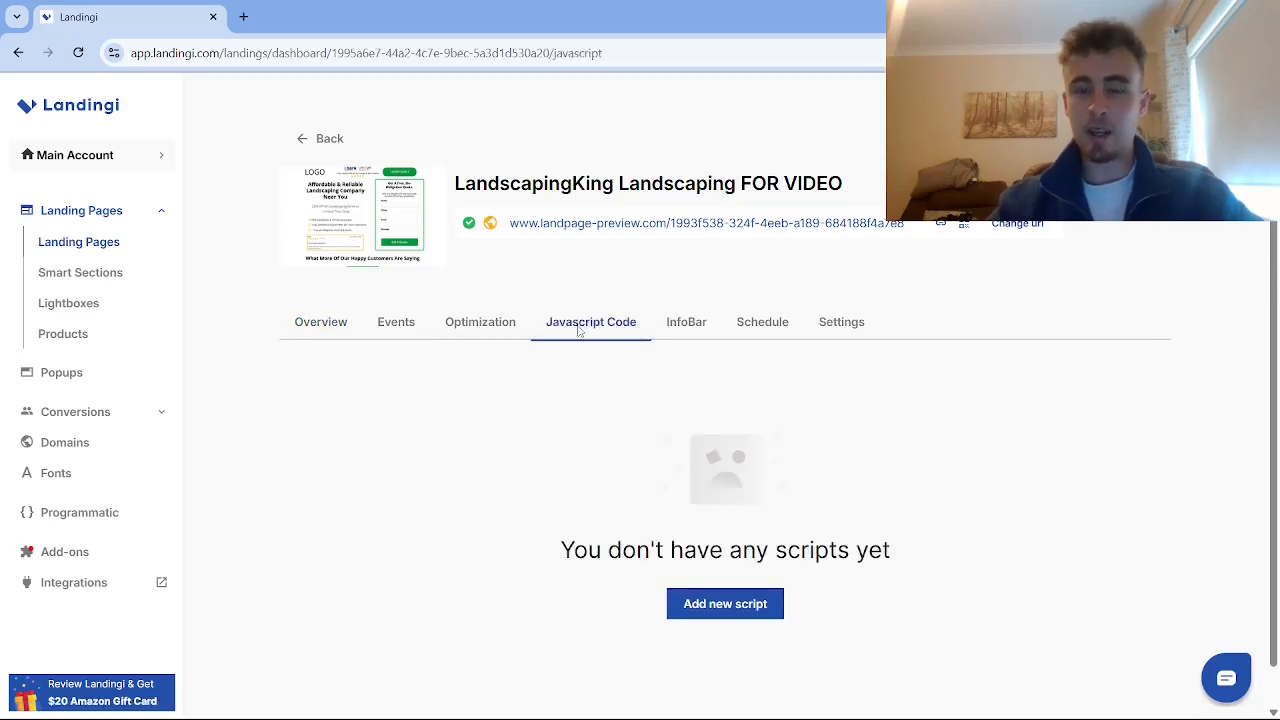
pyautogui.scroll(-1, 610, 500)
pyautogui.click(709, 576)
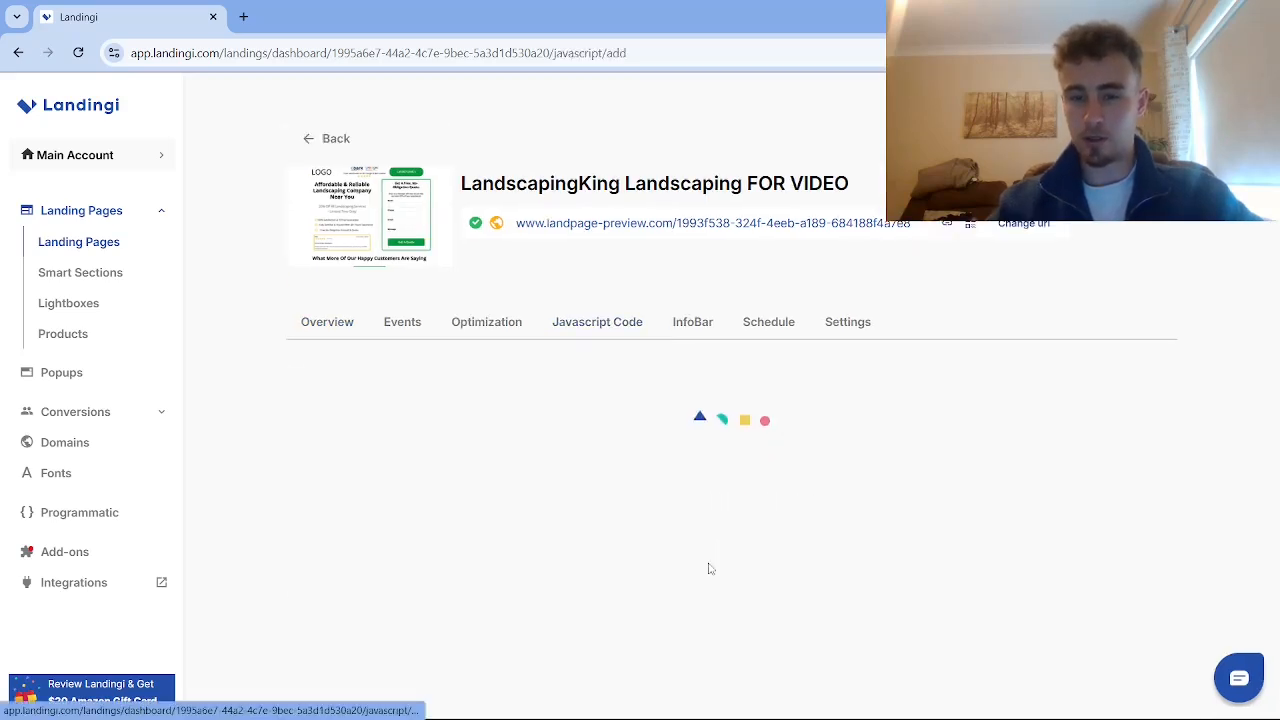
pyautogui.click(416, 265)
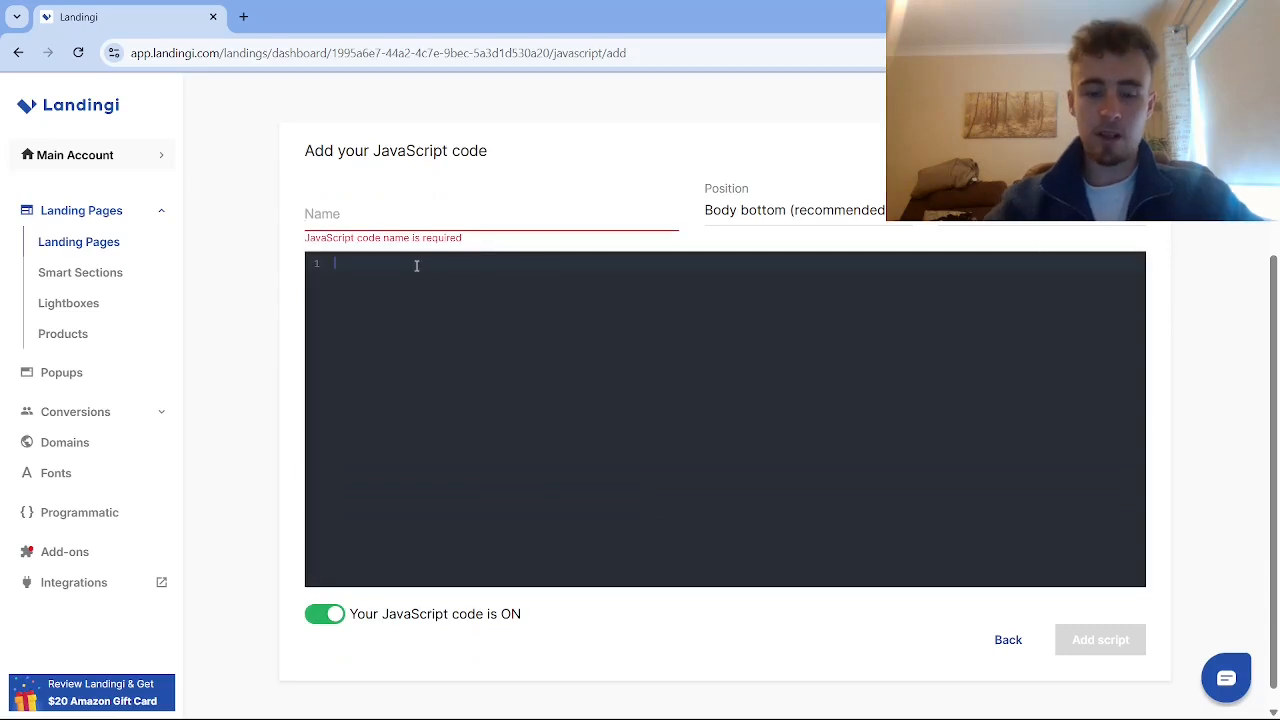
pyautogui.hotkey('ctrl', 'v')
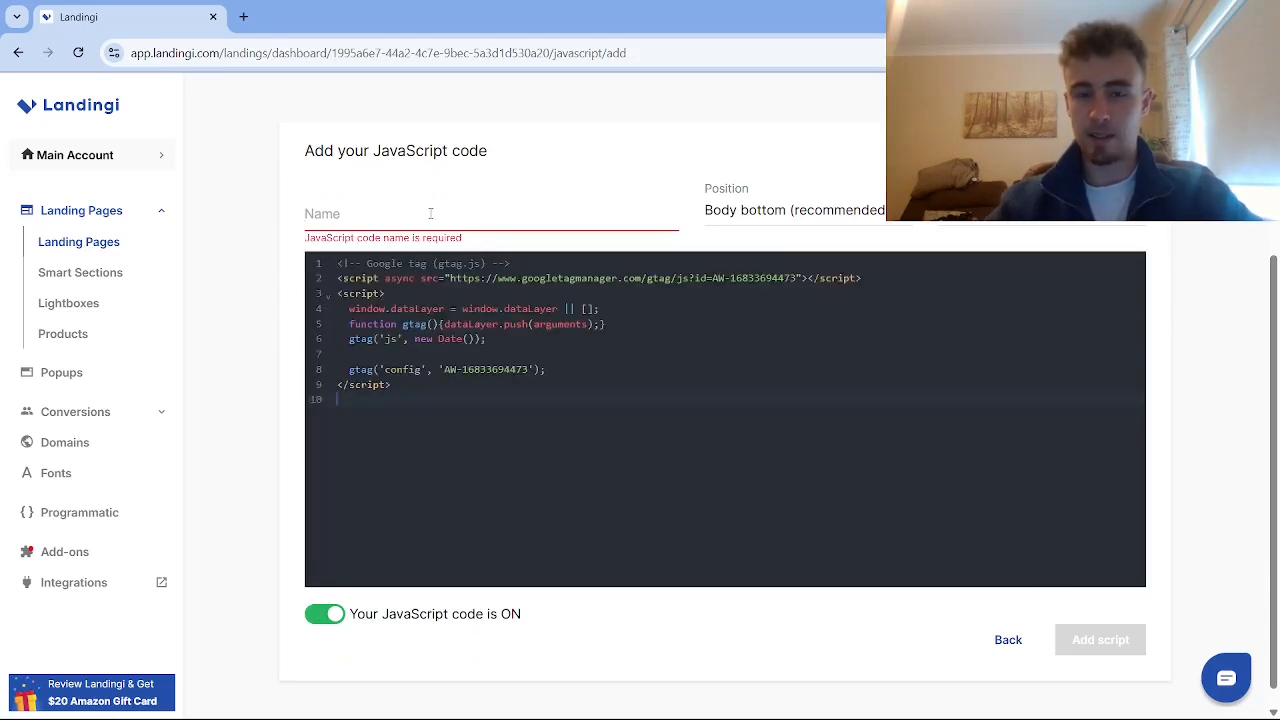
pyautogui.click(424, 217)
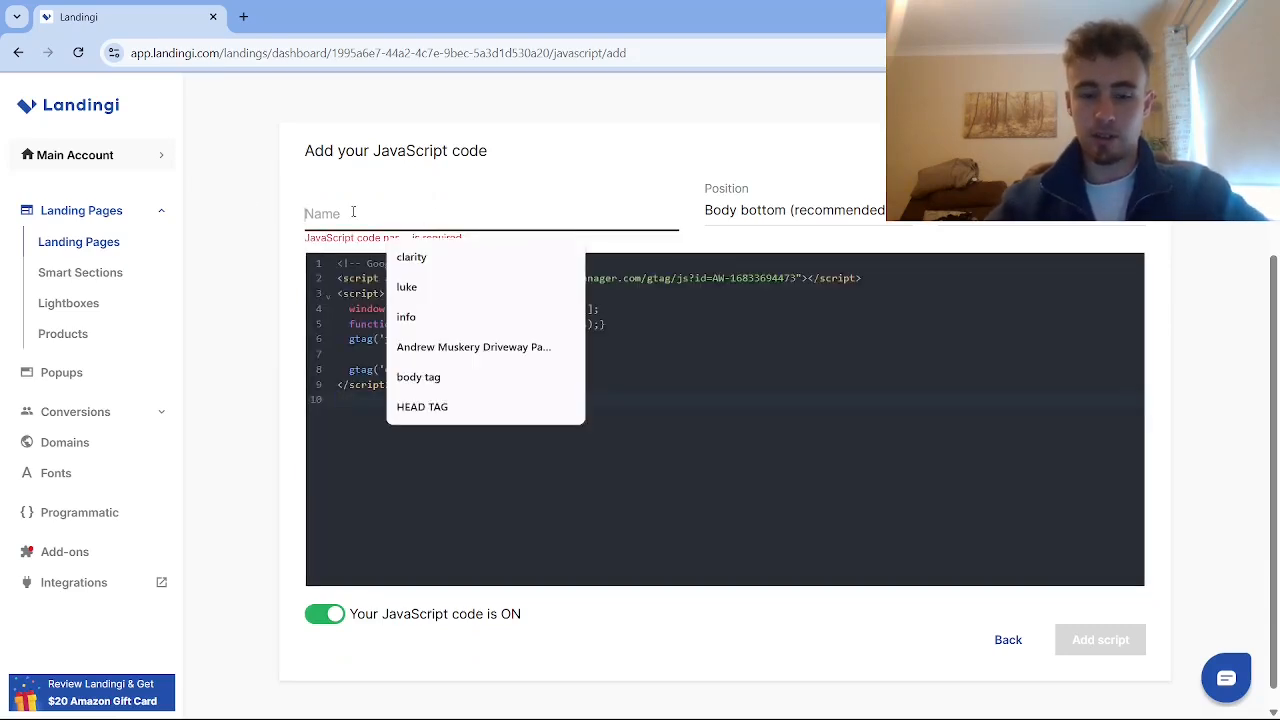
pyautogui.write('Google tag ')
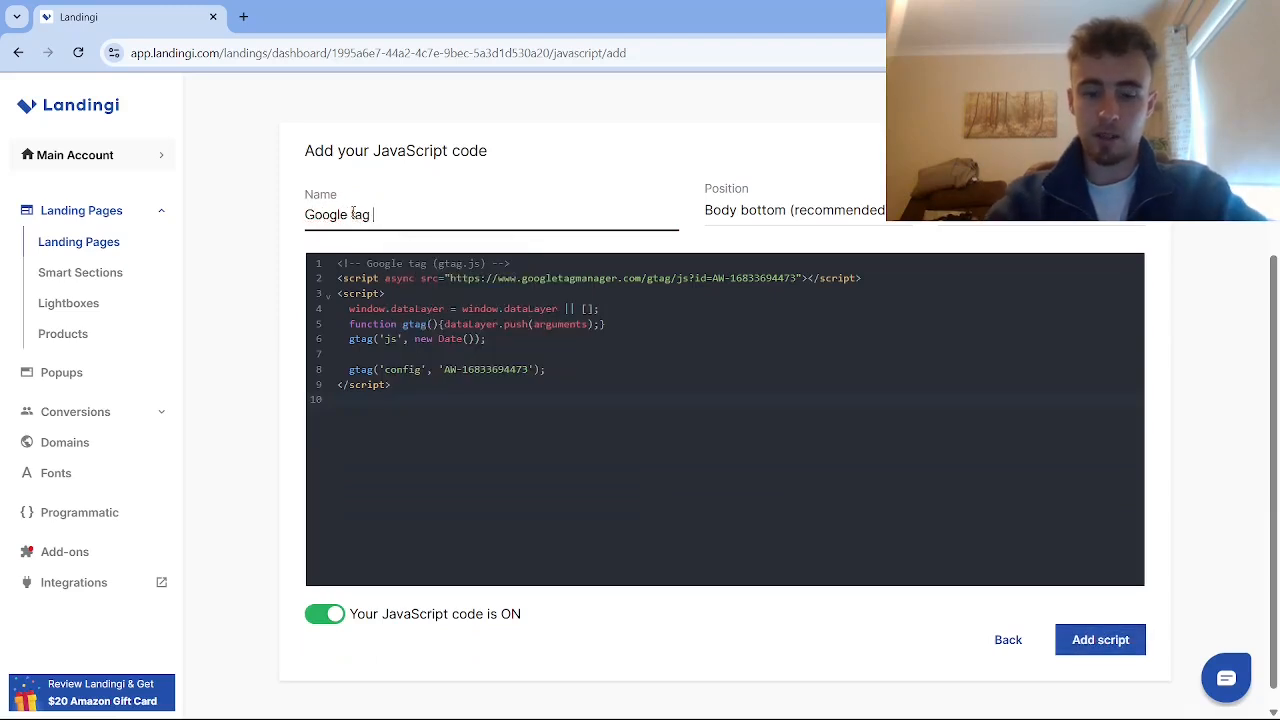
pyautogui.write('(for video)')
pyautogui.click(739, 197)
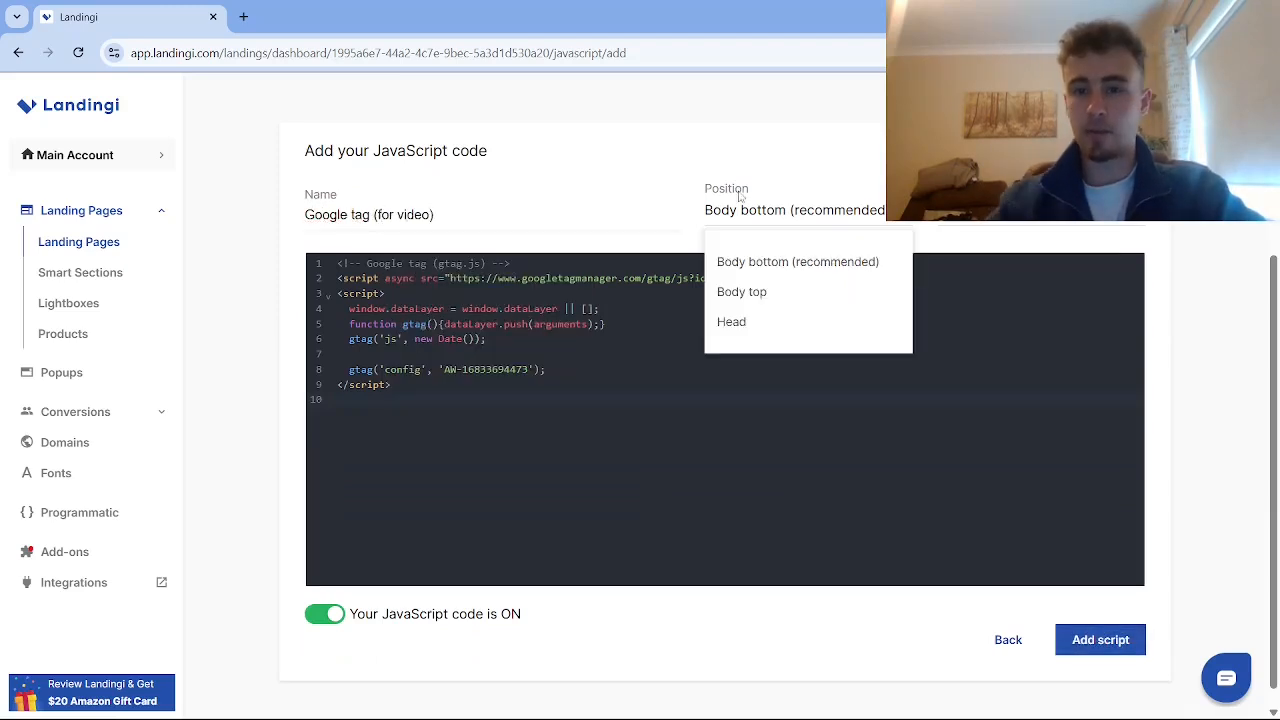
pyautogui.click(748, 321)
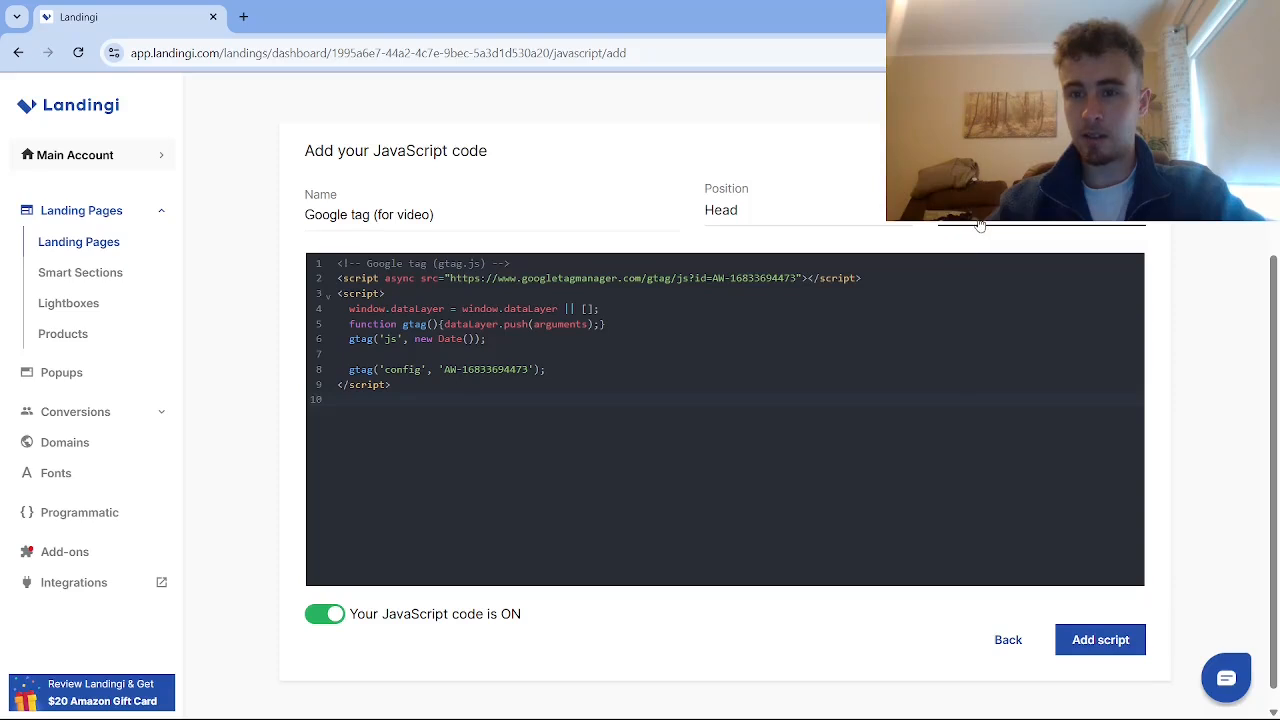
pyautogui.click(978, 224)
pyautogui.click(970, 338)
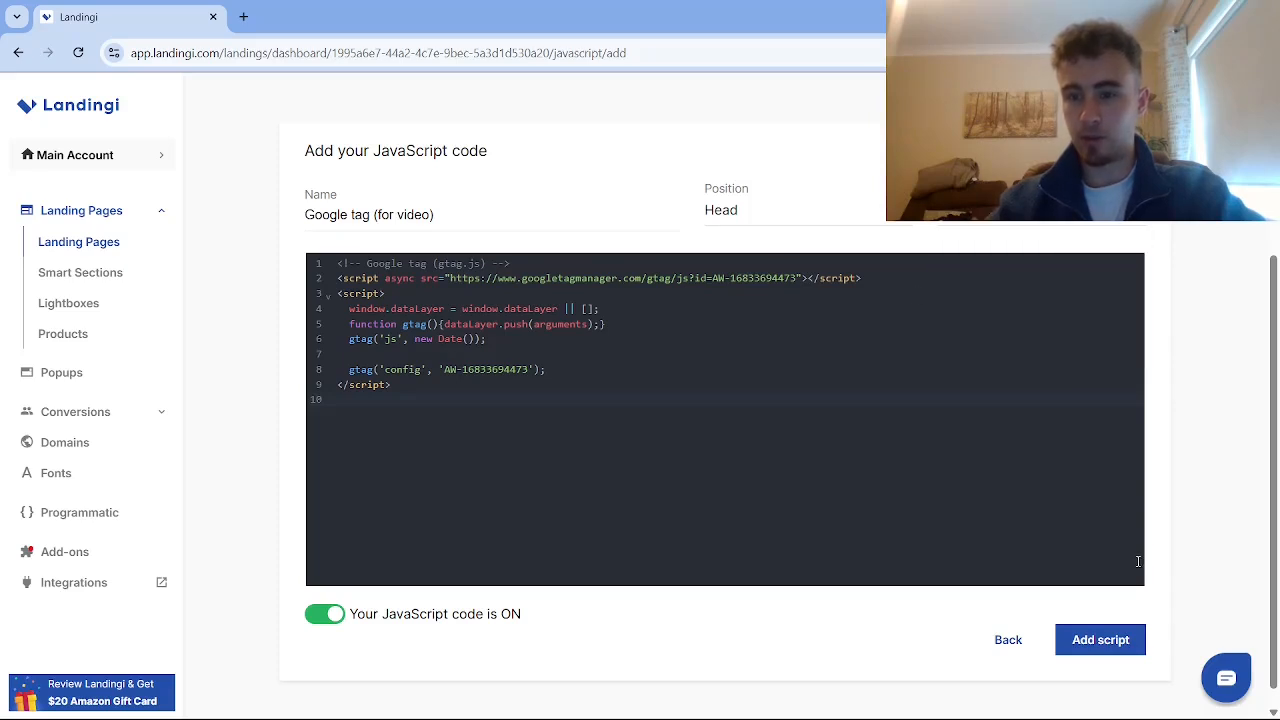
pyautogui.click(1097, 641)
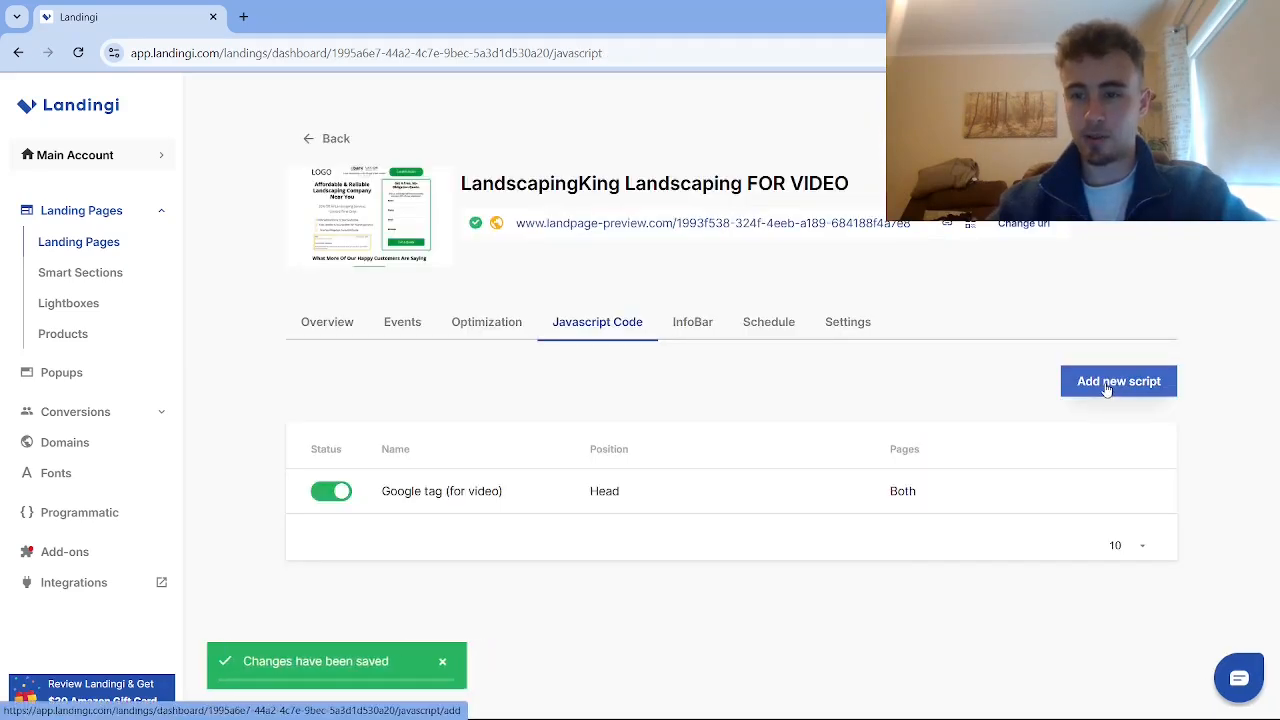
# Start another Landingi script and paste in the event snippet copied from Google Ads
pyautogui.click(1106, 388)
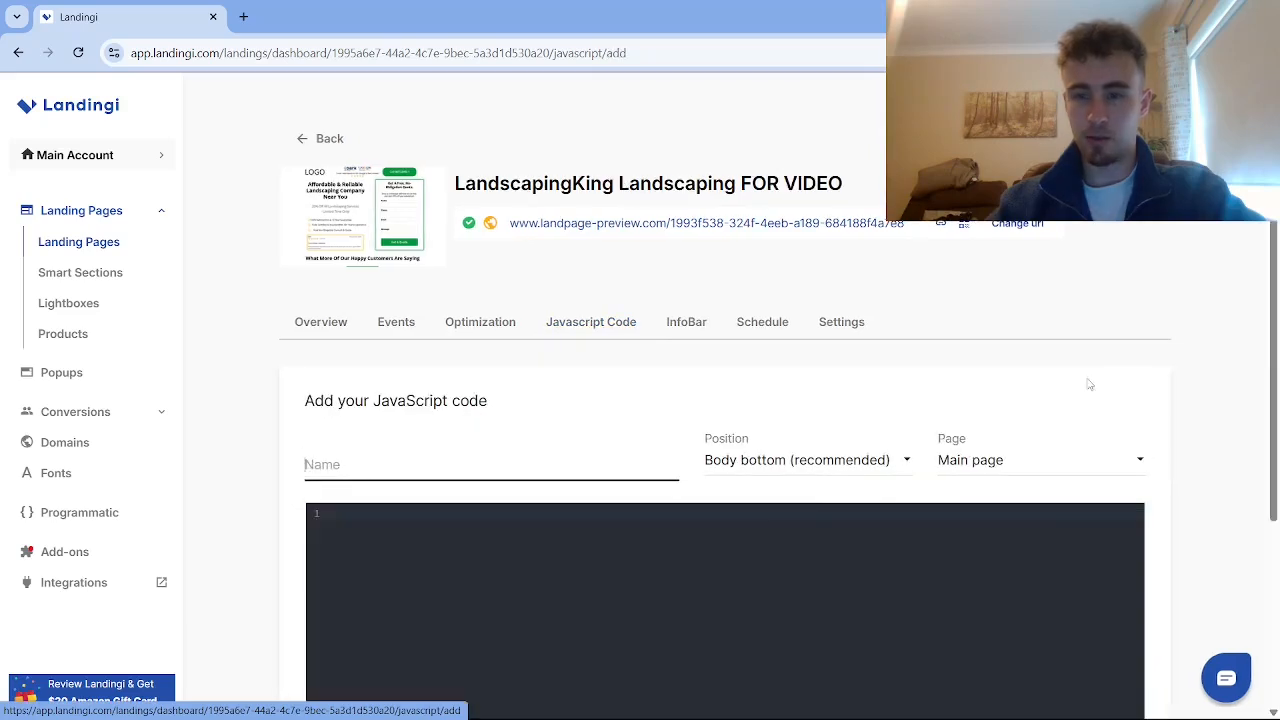
pyautogui.scroll(-1, 743, 520)
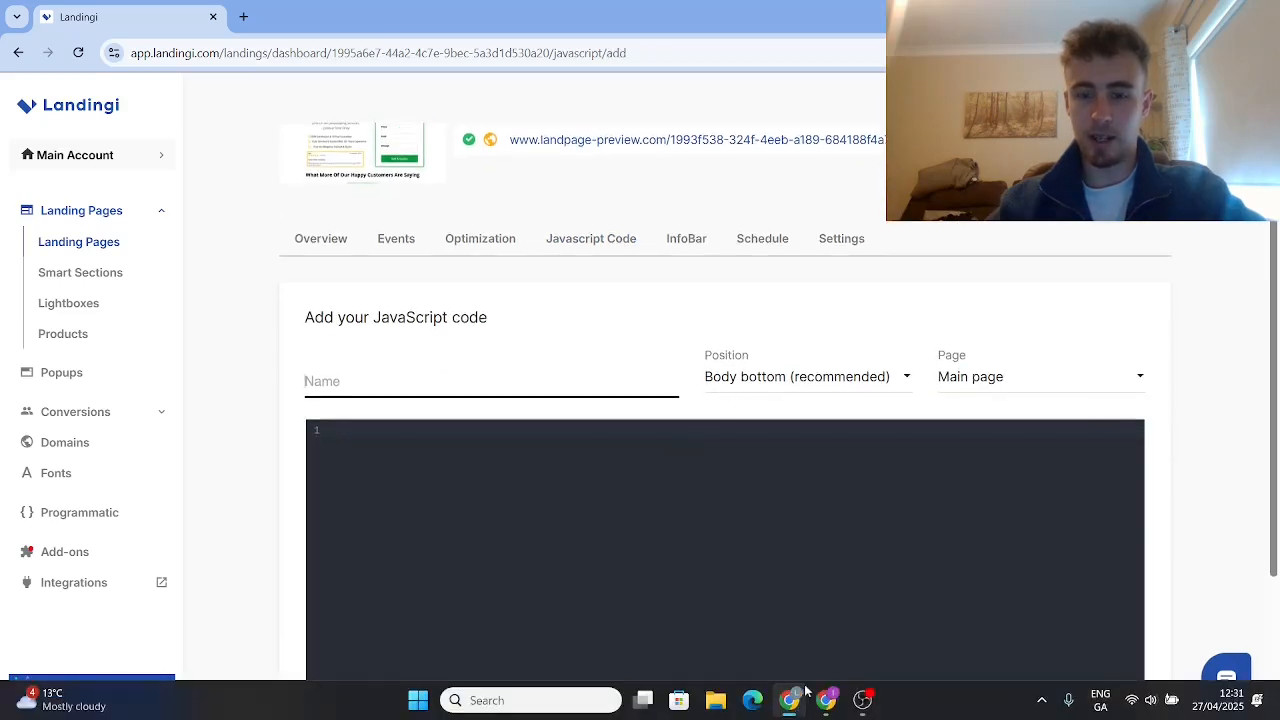
pyautogui.click(801, 689)
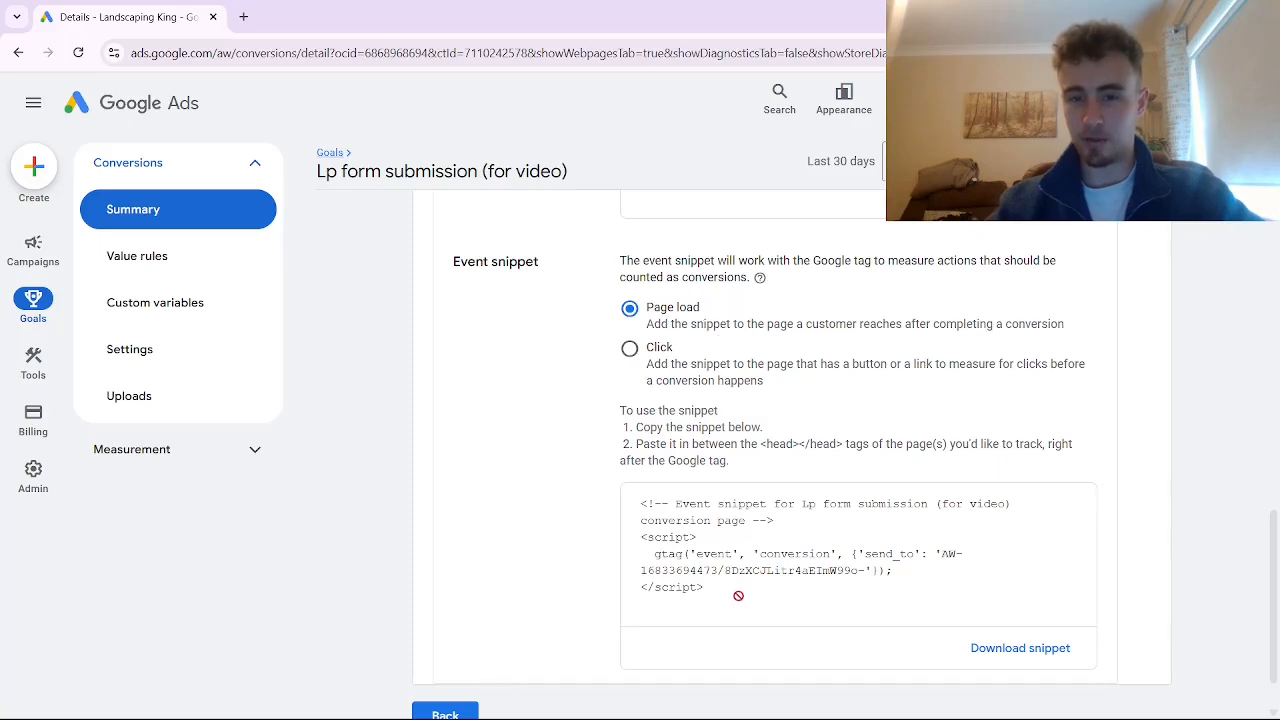
pyautogui.moveTo(725, 591); pyautogui.dragTo(627, 507)
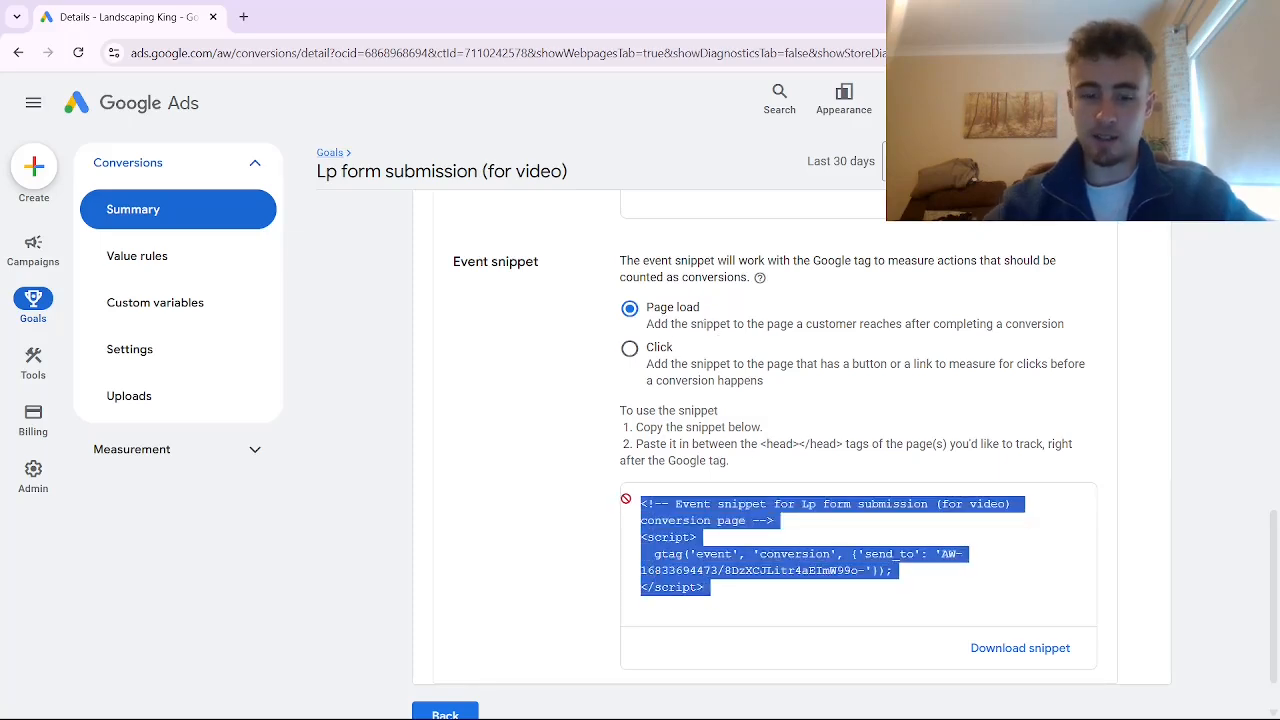
pyautogui.hotkey('alt', 'Tab')
pyautogui.scroll(1, 378, 396)
pyautogui.click(457, 446)
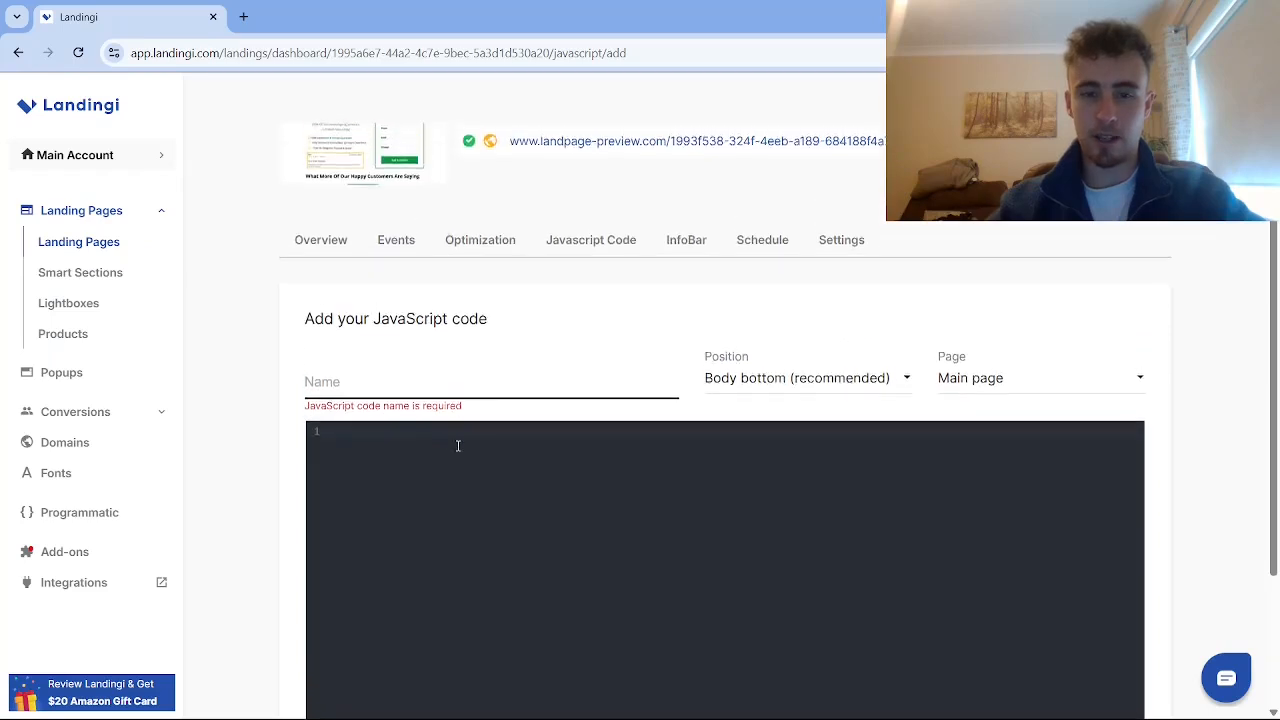
pyautogui.scroll(-1, 486, 417)
pyautogui.hotkey('ctrl', 'v')
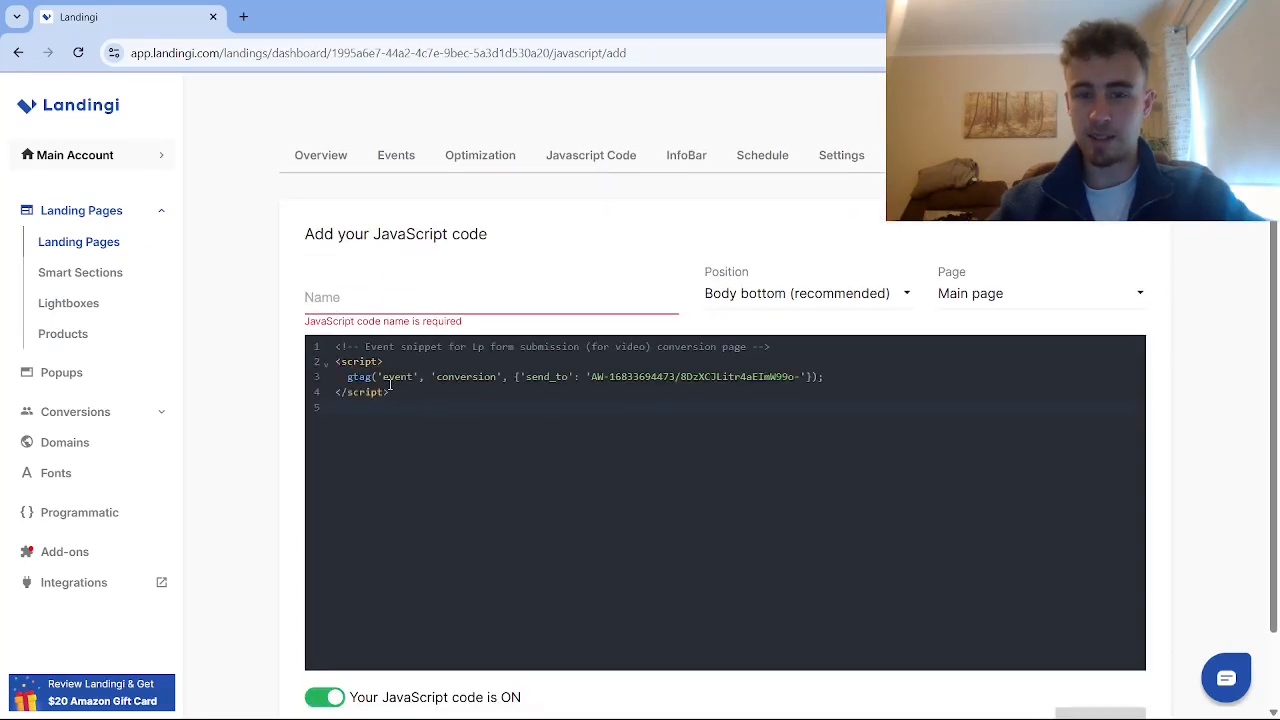
# Name it 'Event snippet (for video)', place it at Body top on the Thank you page, and save
pyautogui.click(369, 306)
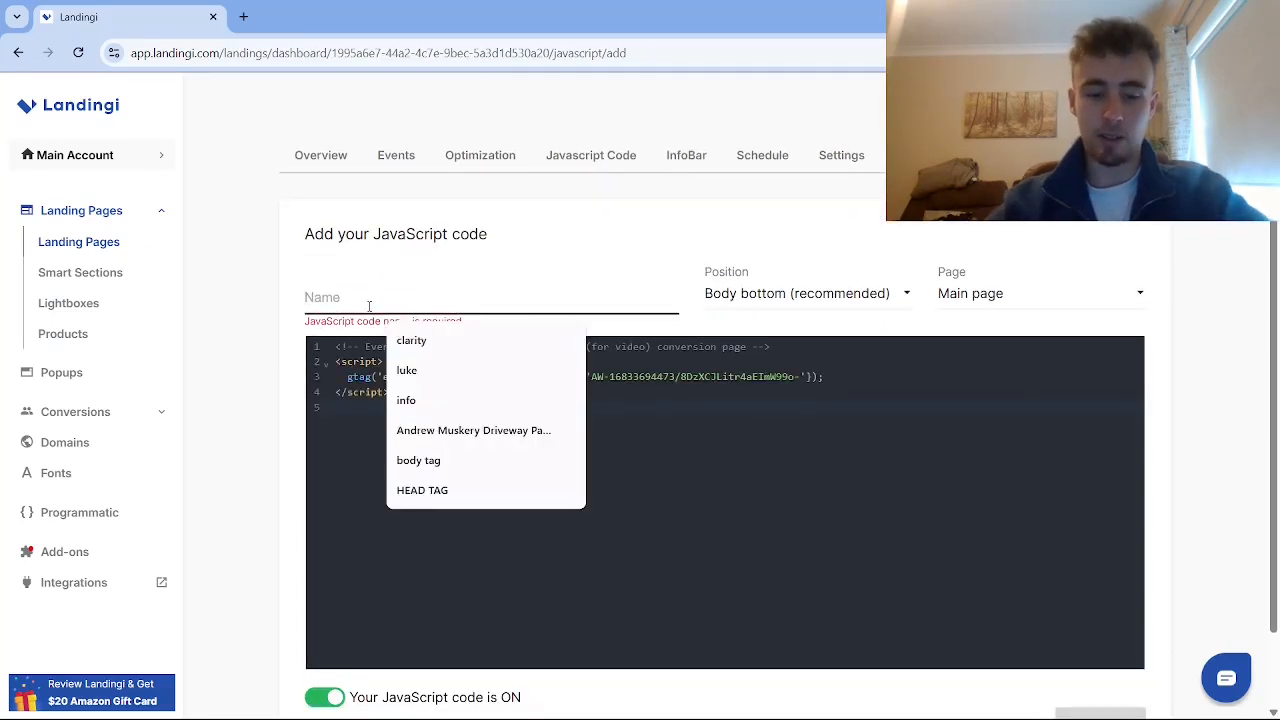
pyautogui.write('Event snippet (')
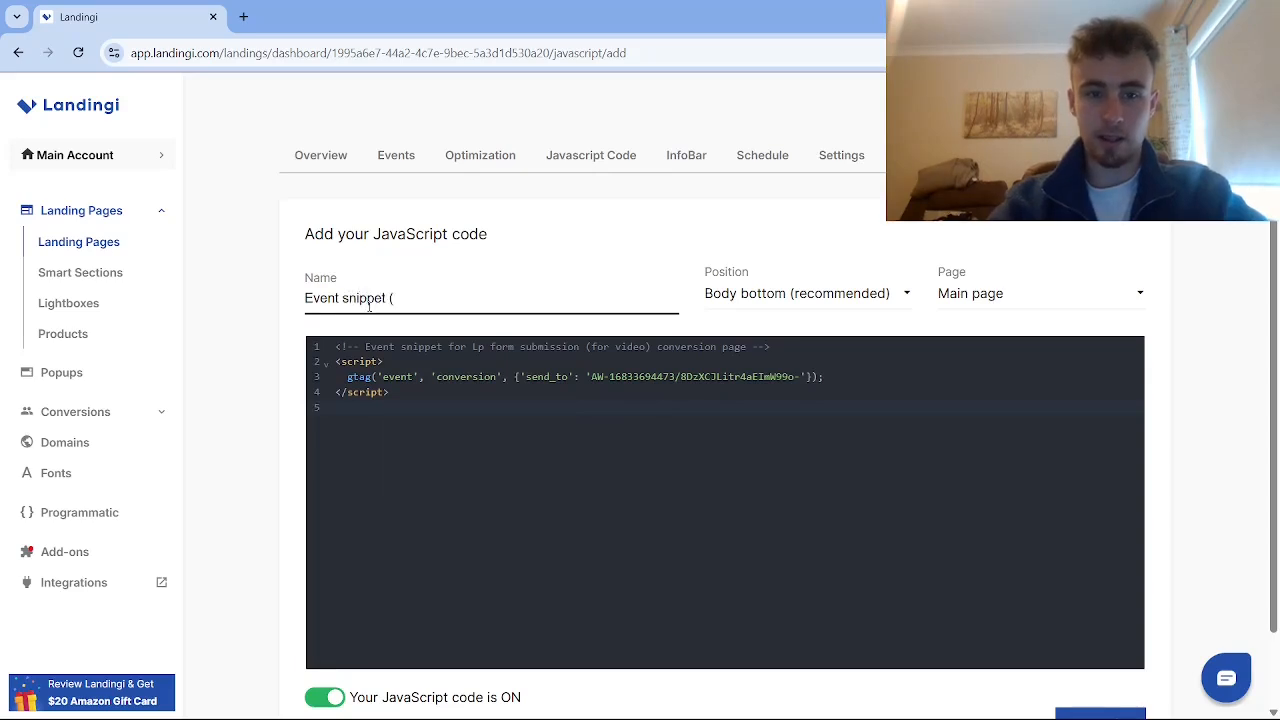
pyautogui.write('for video)')
pyautogui.click(760, 293)
pyautogui.click(729, 277)
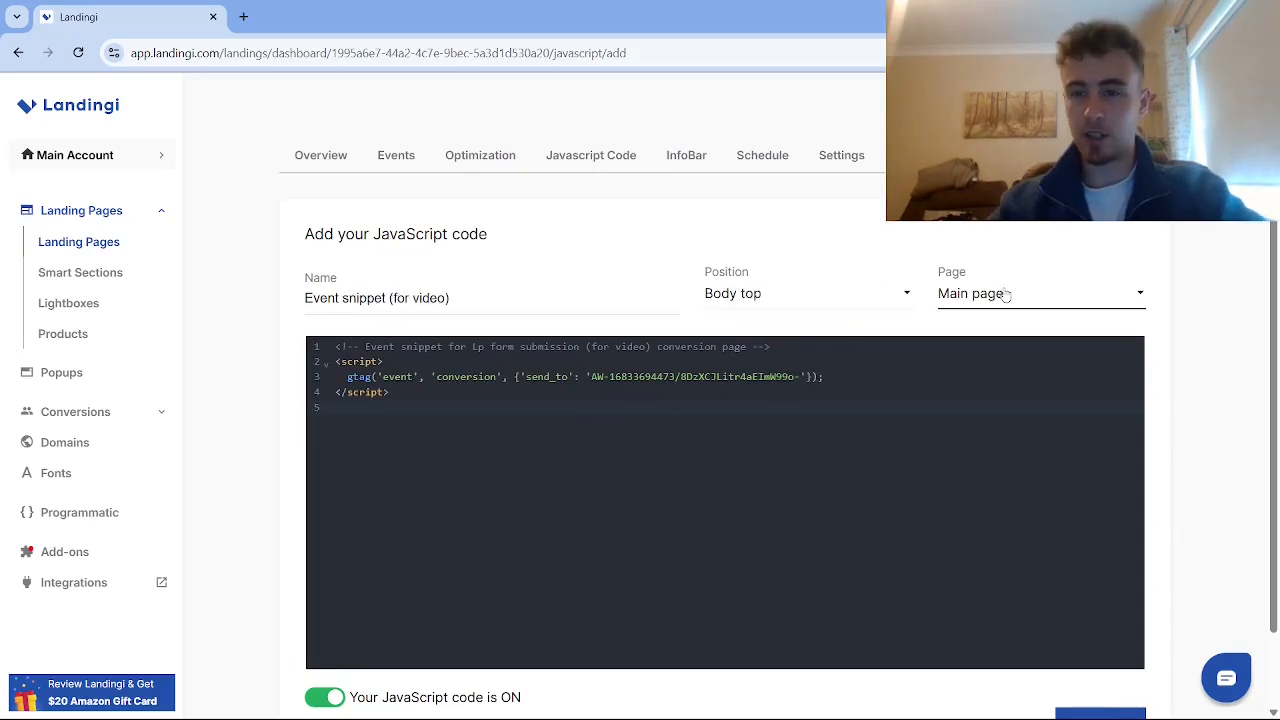
pyautogui.click(770, 300)
pyautogui.click(1062, 296)
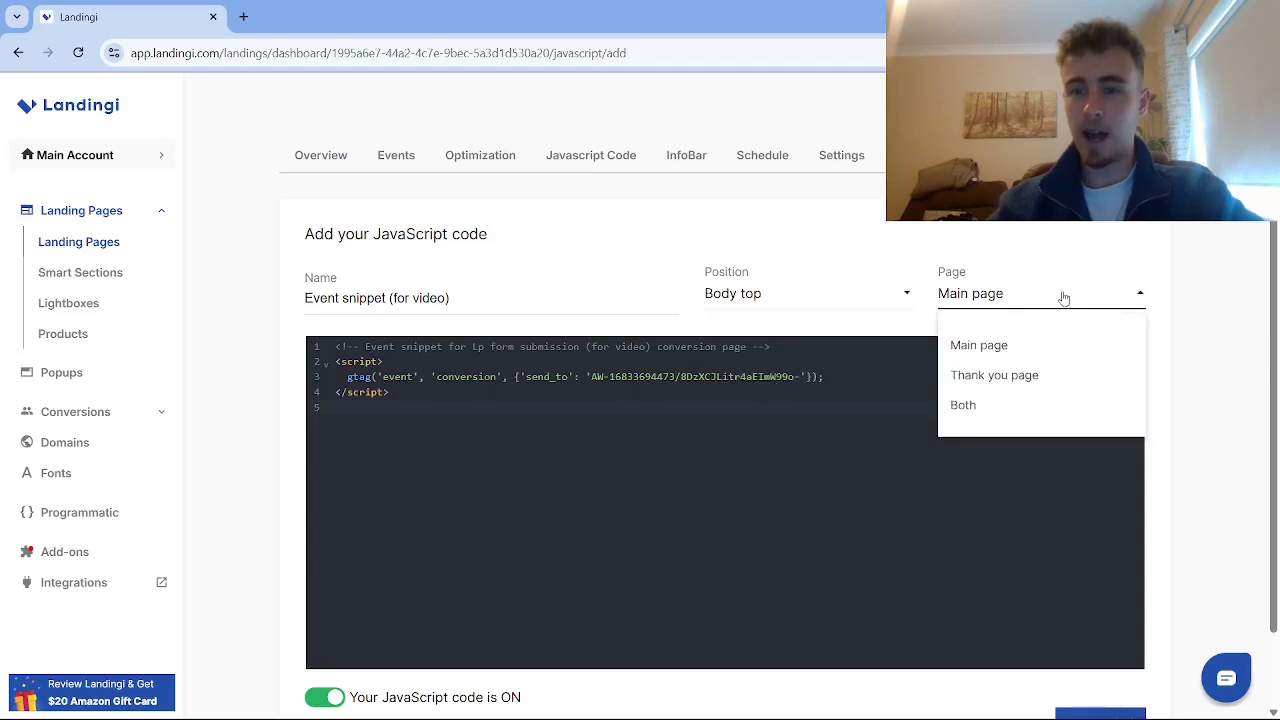
pyautogui.click(984, 378)
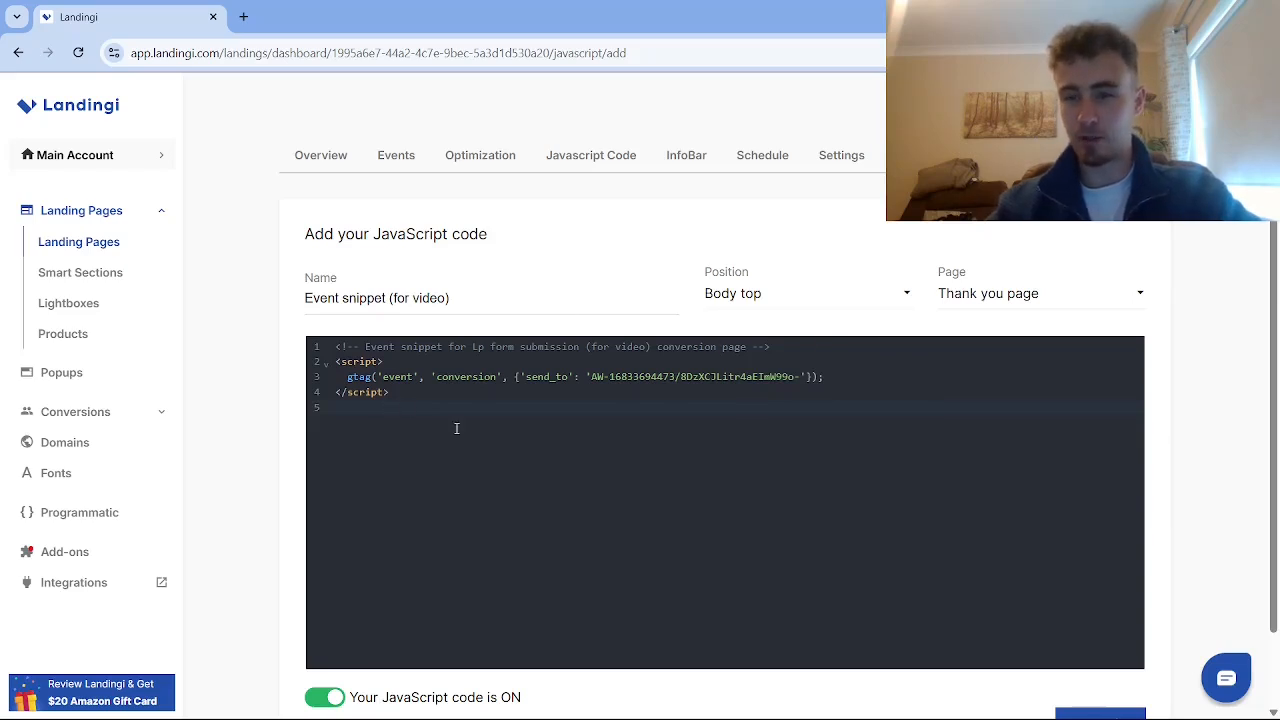
pyautogui.scroll(-1, 456, 428)
pyautogui.click(1070, 614)
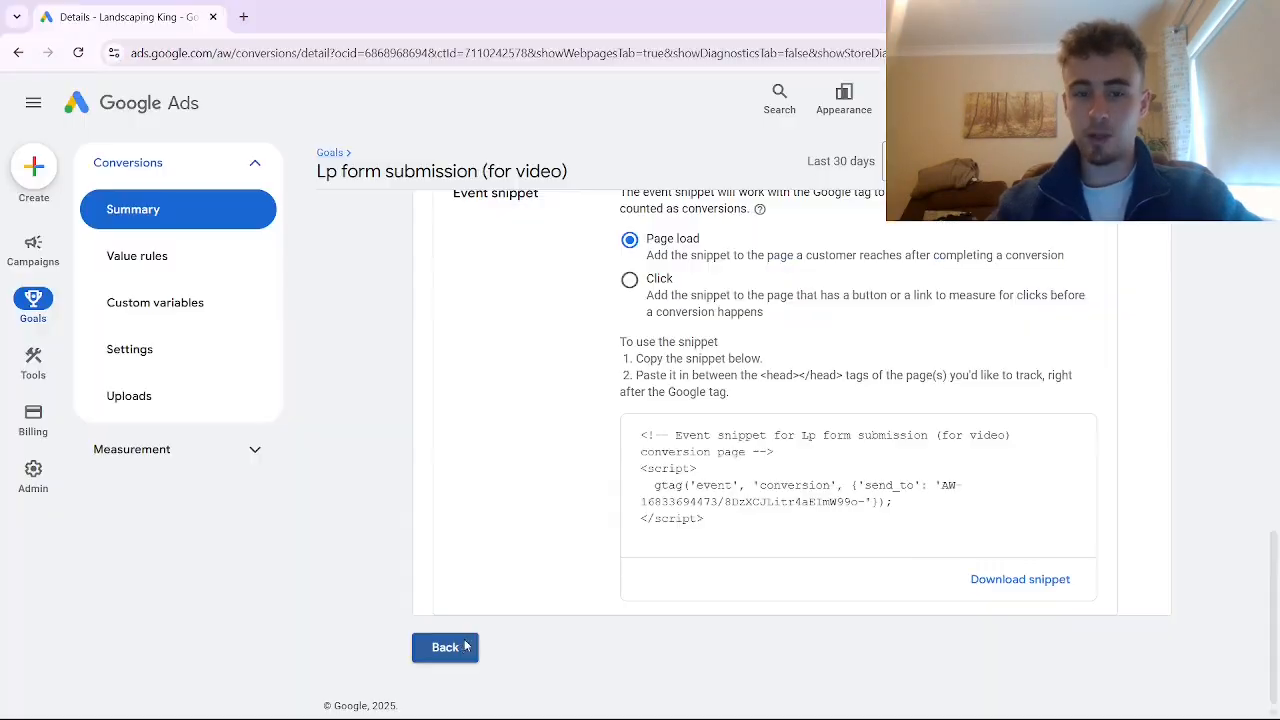
# Launch Tag Assistant troubleshooting for the inactive Lp form submission (for video) conversion
pyautogui.click(443, 646)
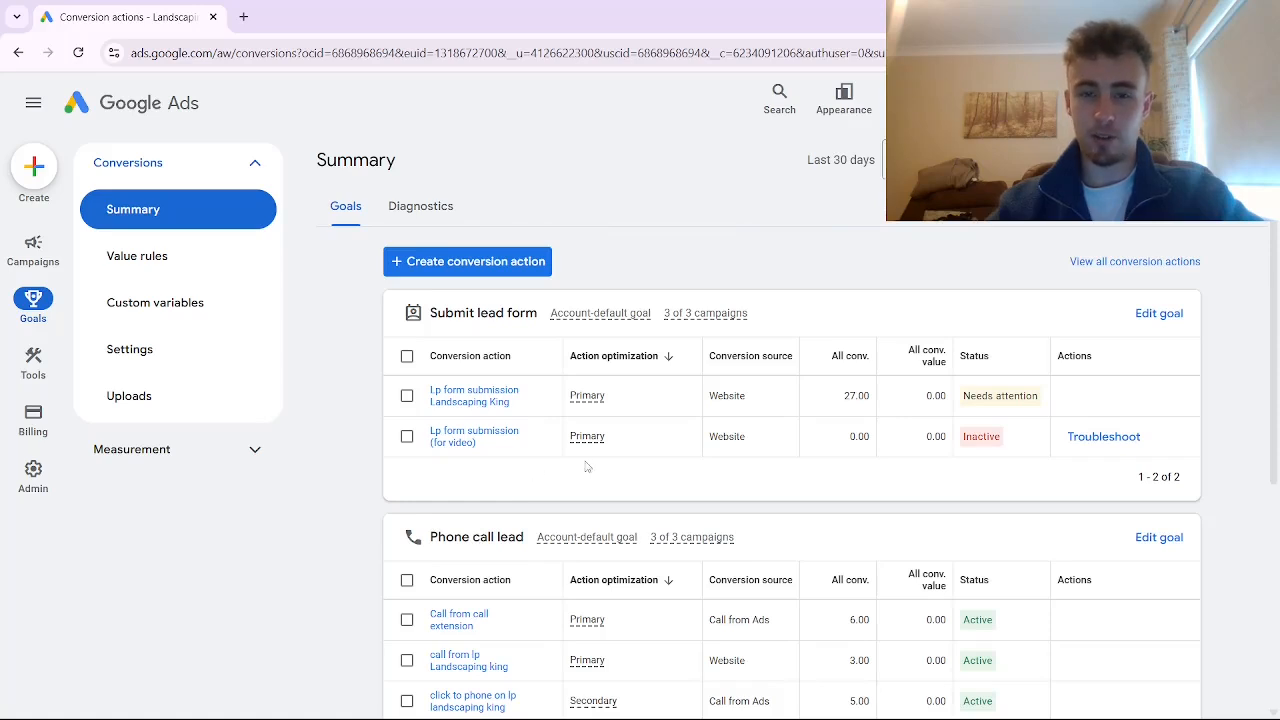
pyautogui.moveTo(590, 440)
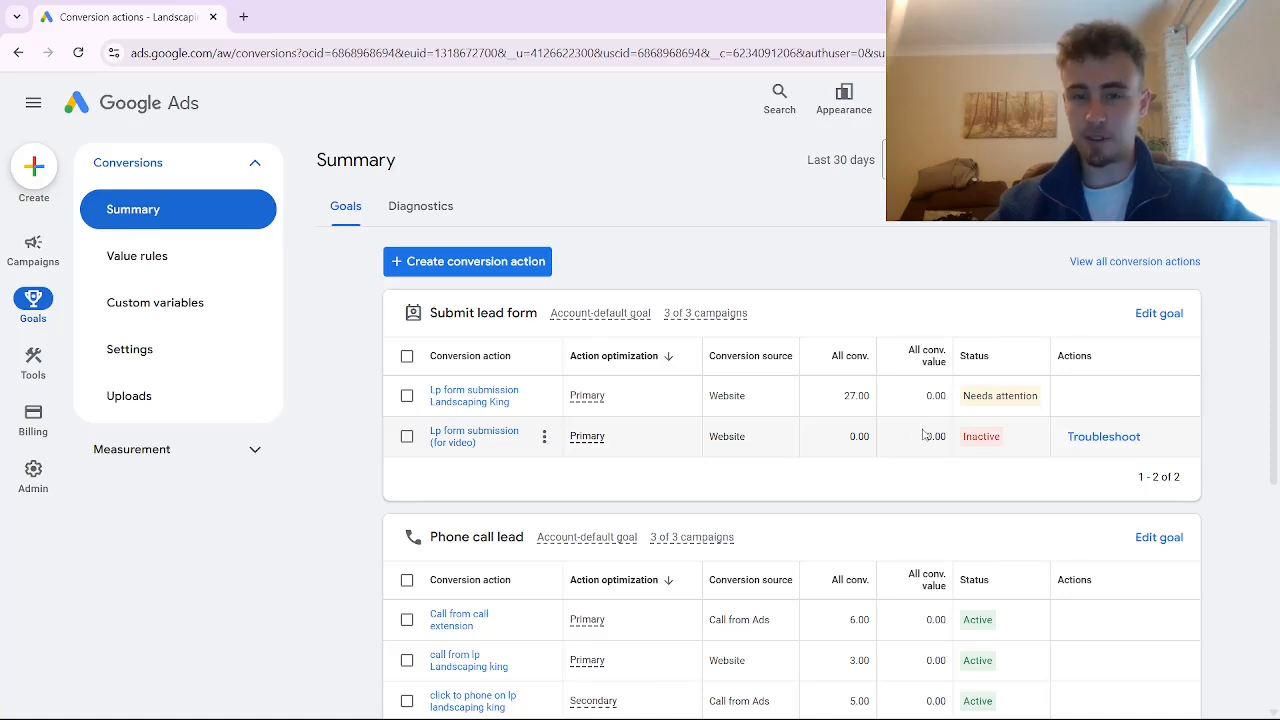
pyautogui.click(1104, 437)
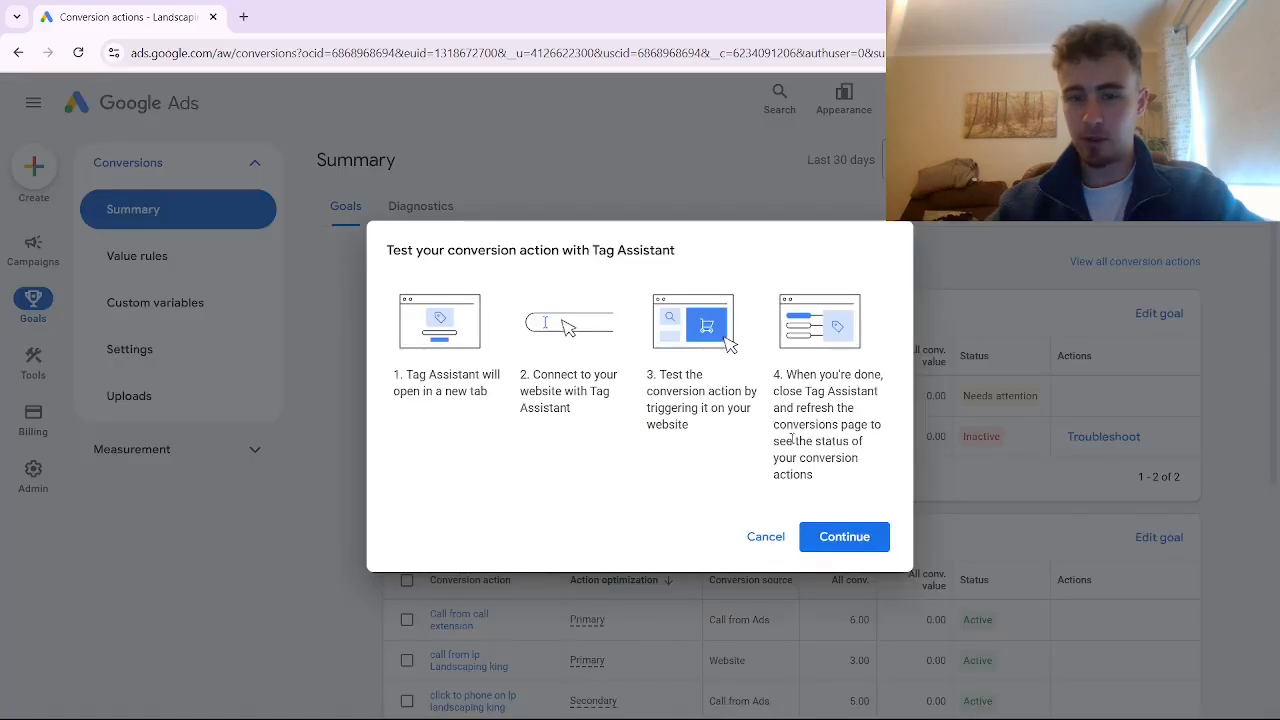
pyautogui.click(845, 540)
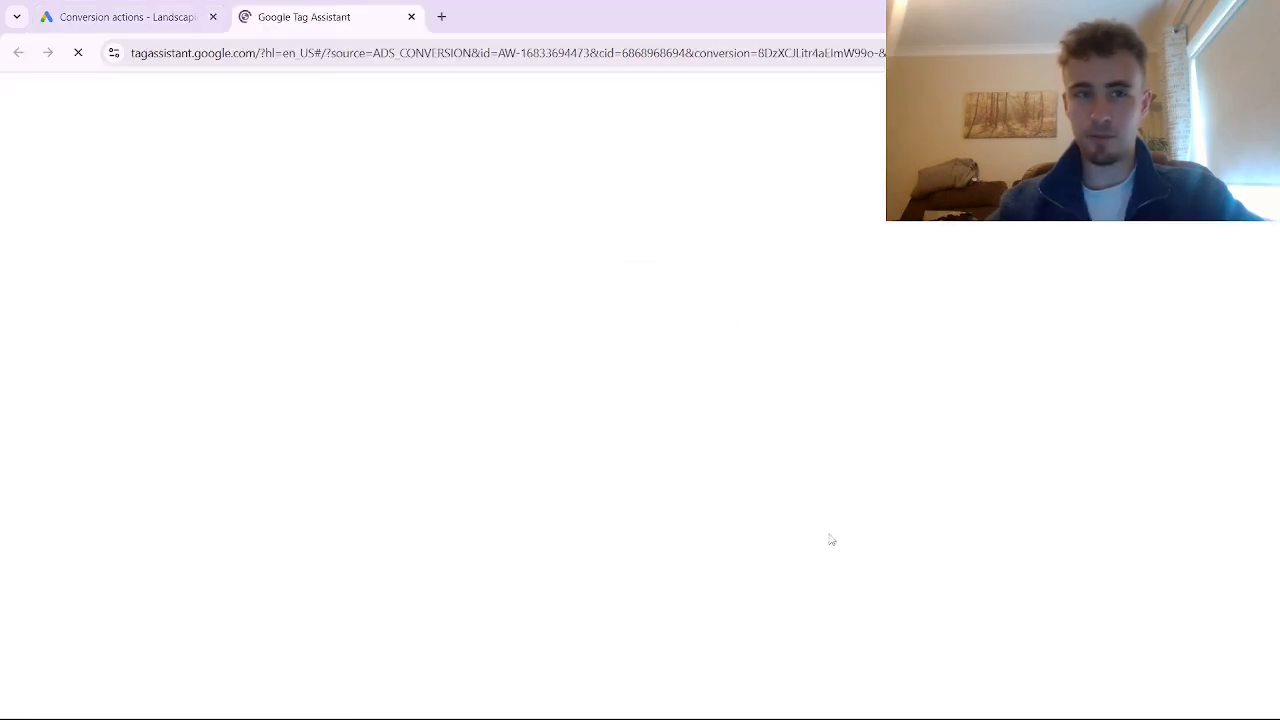
# Connect Tag Assistant to the landing page using its preview link
pyautogui.rightClick(590, 228)
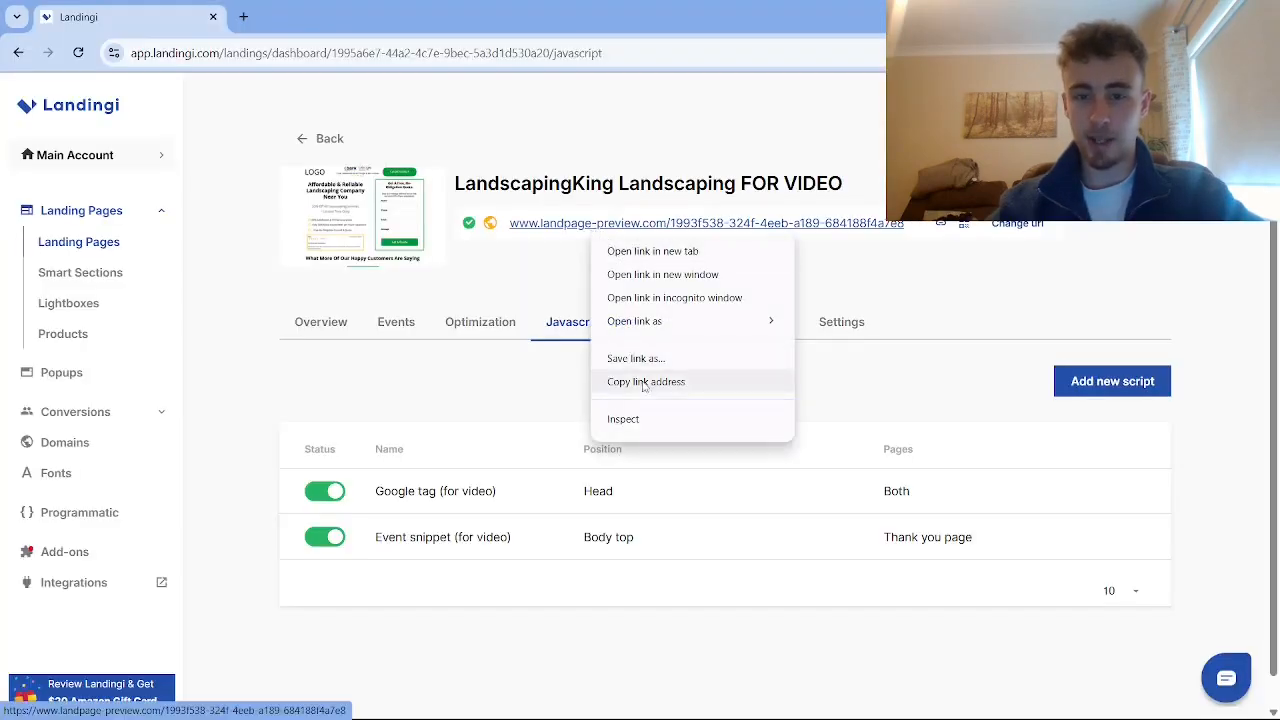
pyautogui.click(642, 380)
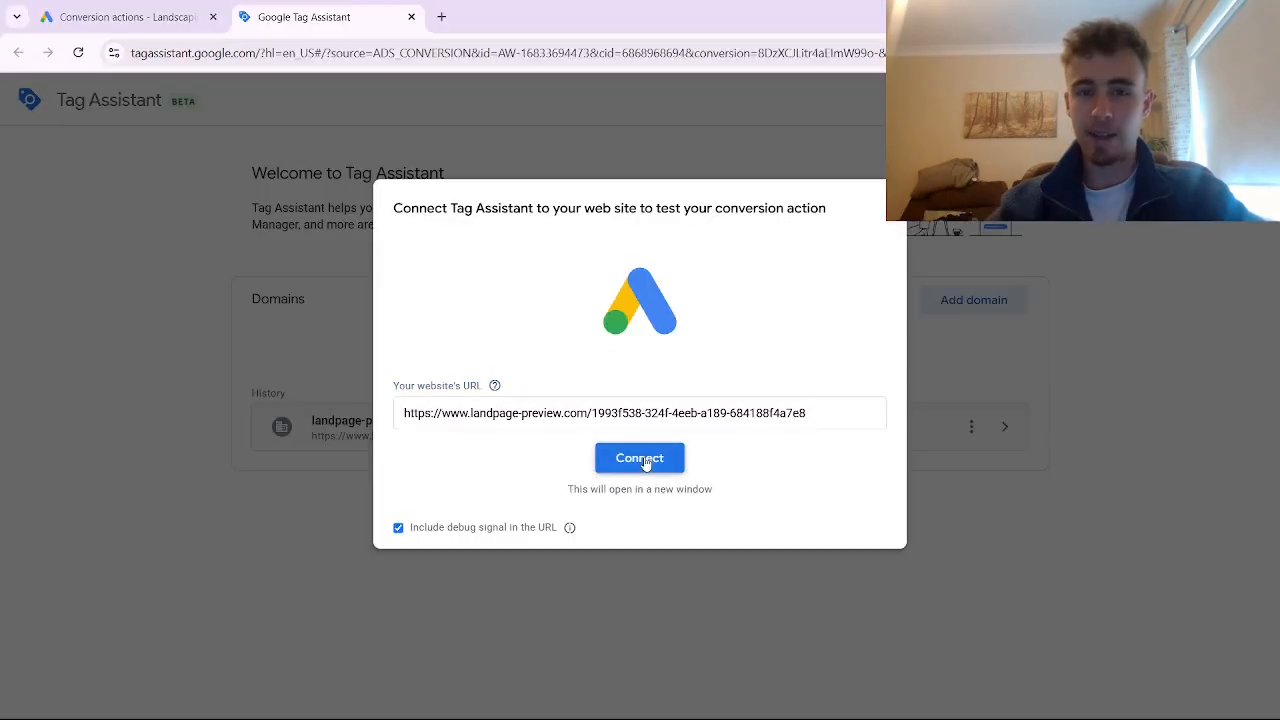
pyautogui.click(646, 458)
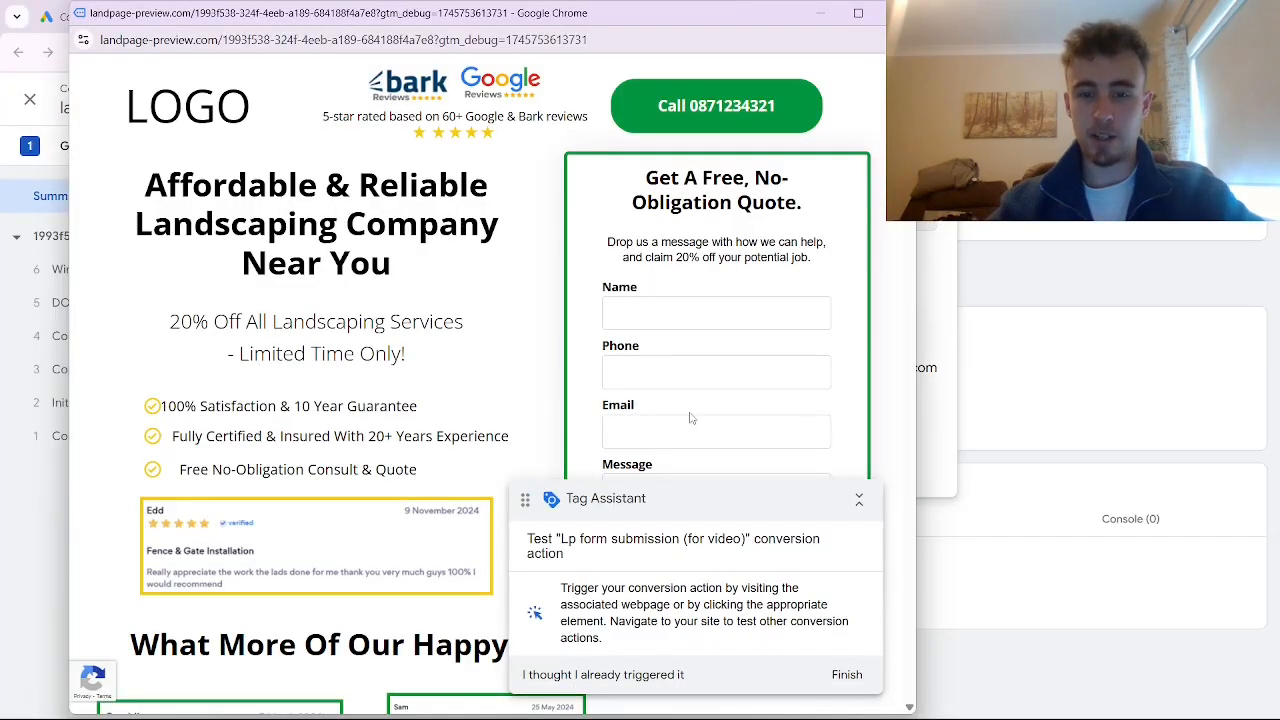
pyautogui.scroll(-2, 695, 420)
pyautogui.scroll(1, 700, 423)
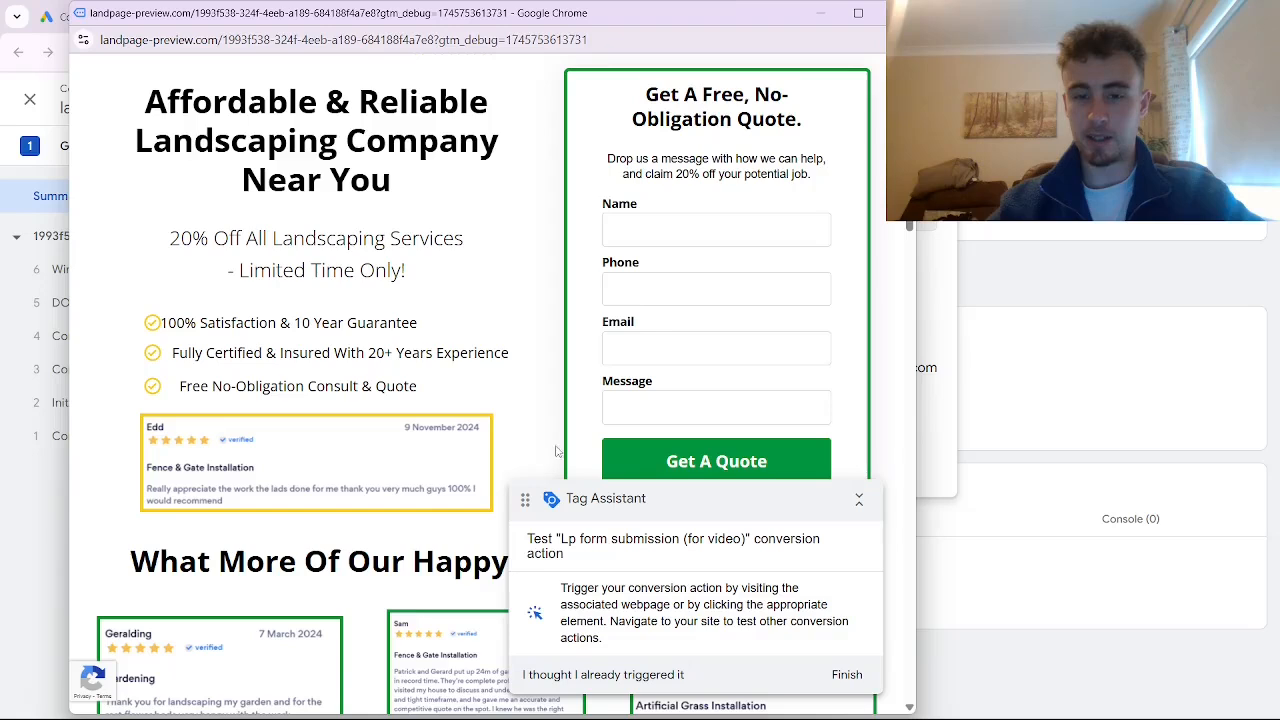
# Fill the quote form with the contact's name, phone and e-mail, and the message 'HI'
pyautogui.click(631, 227)
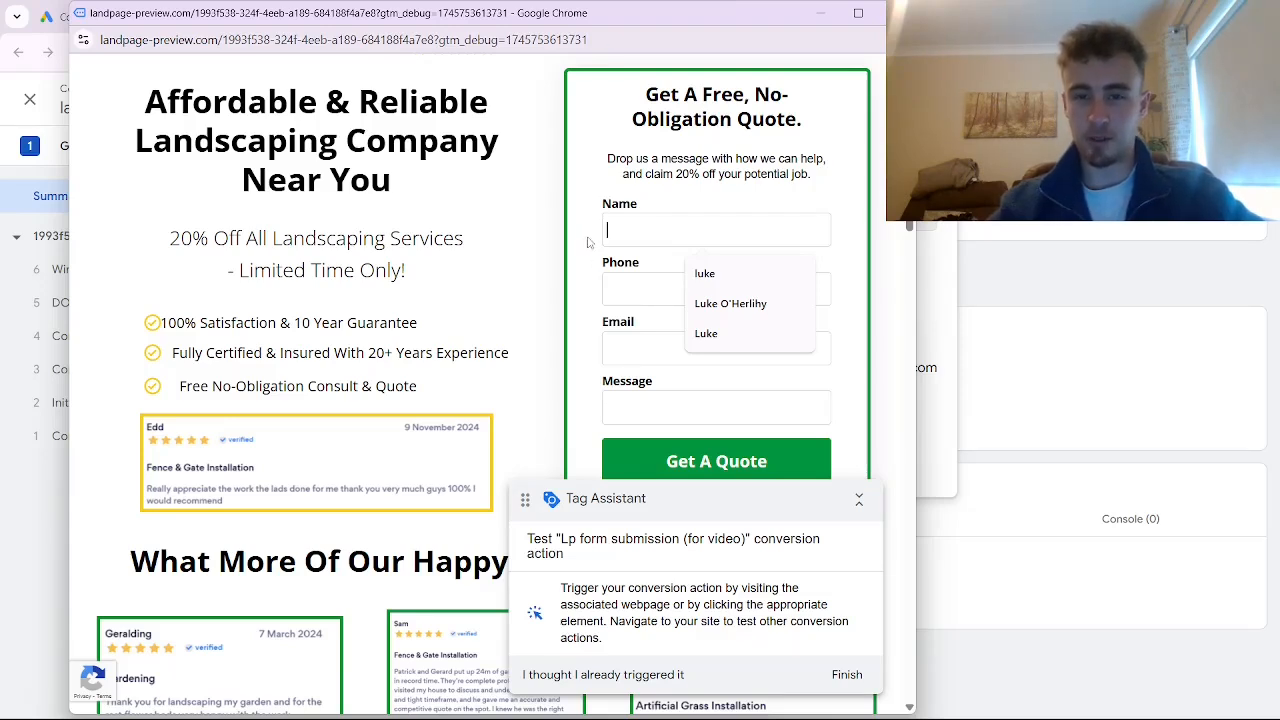
pyautogui.click(695, 272)
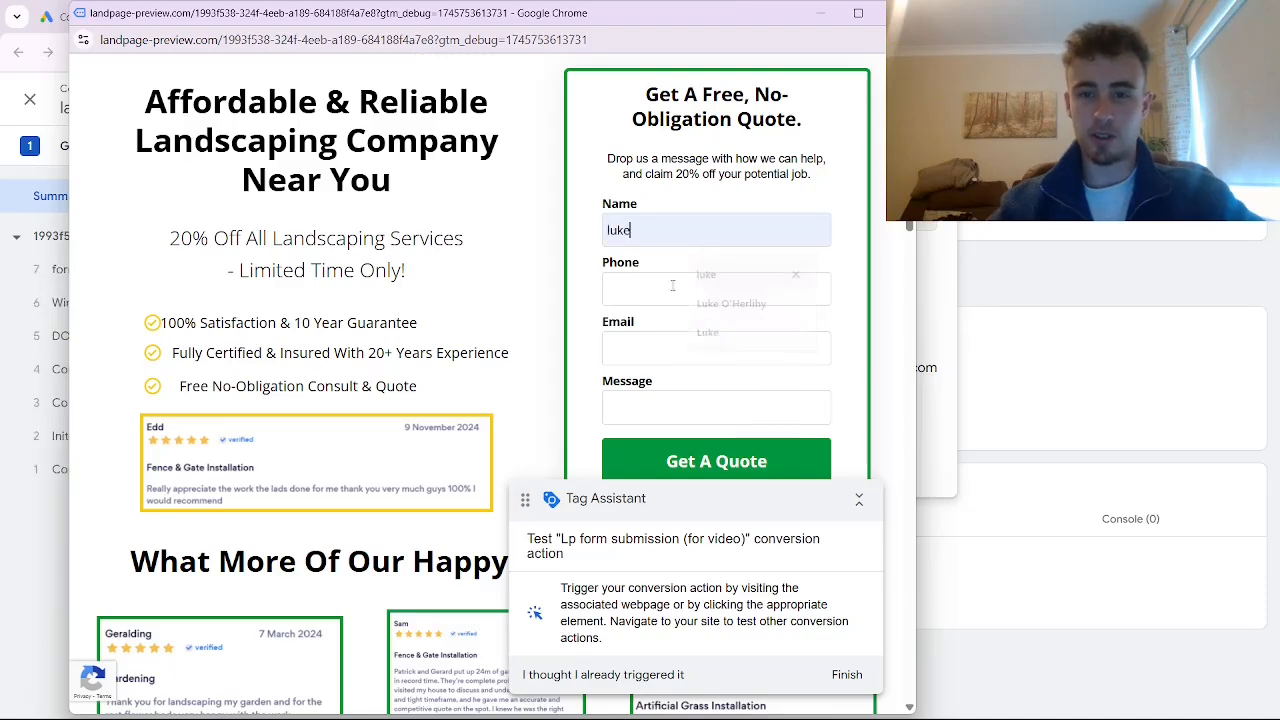
pyautogui.click(674, 286)
pyautogui.click(691, 334)
pyautogui.click(671, 345)
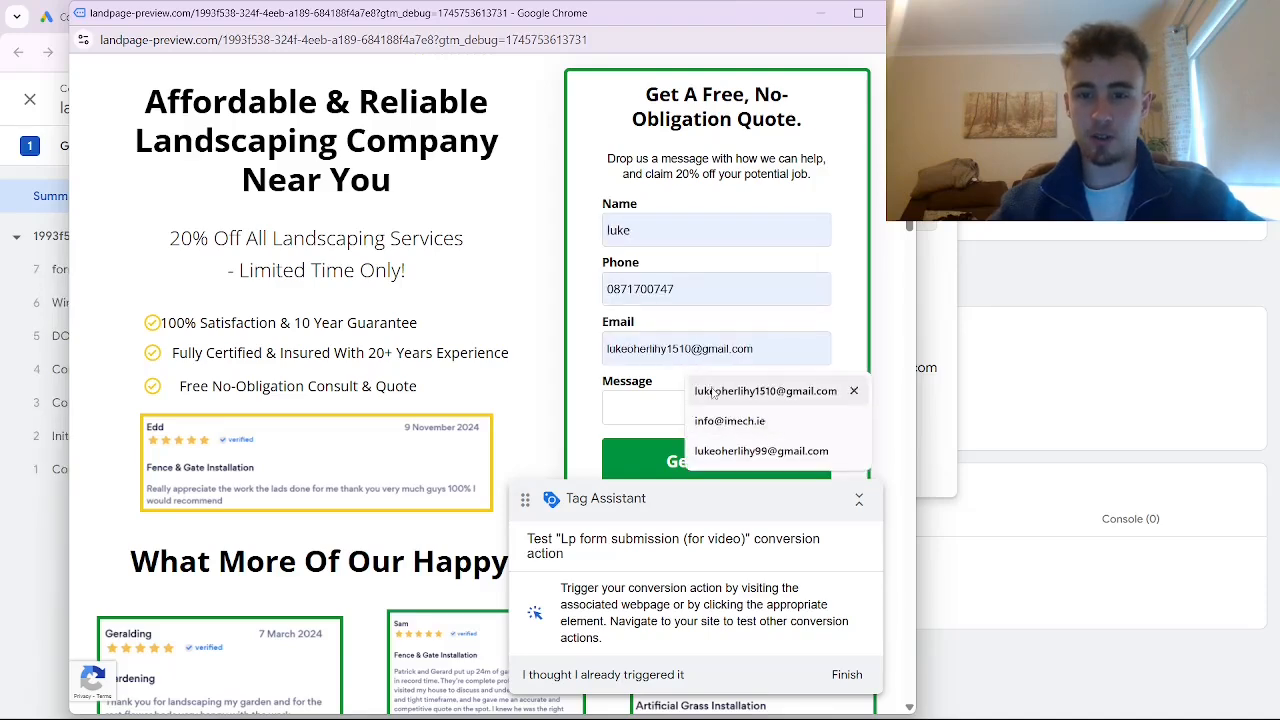
pyautogui.click(700, 386)
pyautogui.click(700, 407)
pyautogui.write('HI')
# Submit the quote request and finish the Tag Assistant session to view the results
pyautogui.scroll(-1, 715, 420)
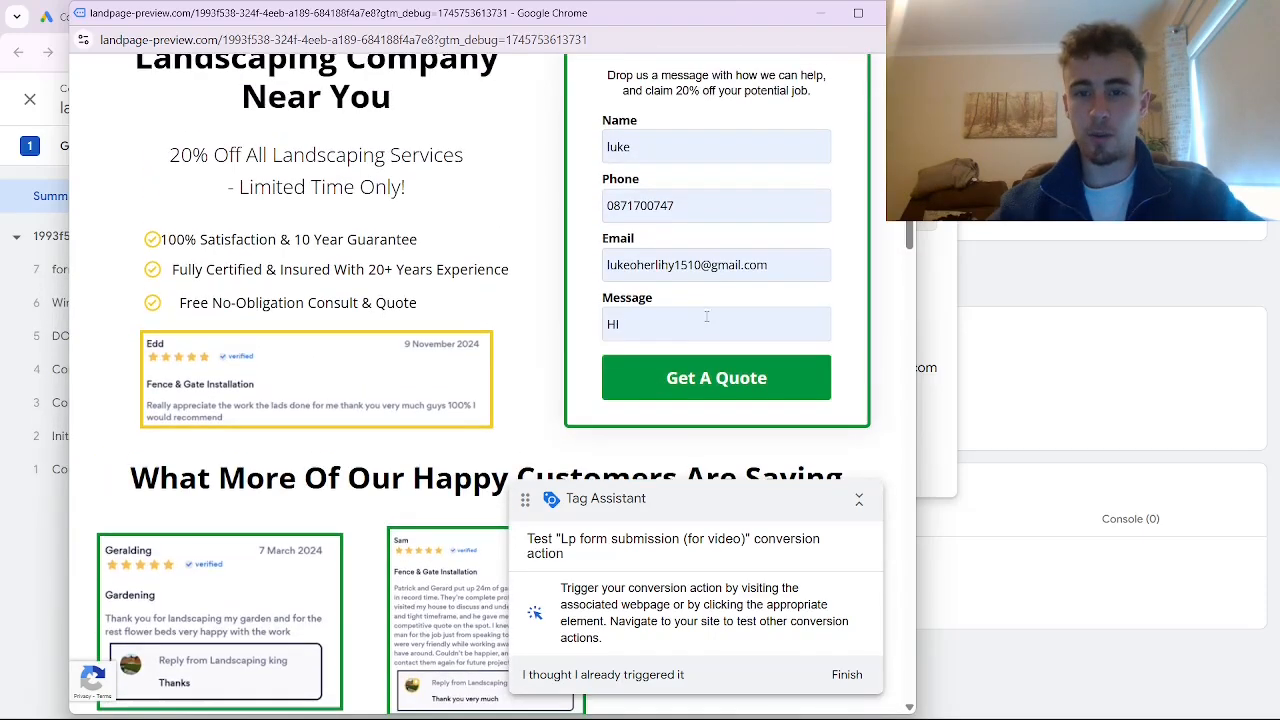
pyautogui.scroll(1, 732, 390)
pyautogui.scroll(-1, 732, 389)
pyautogui.click(717, 377)
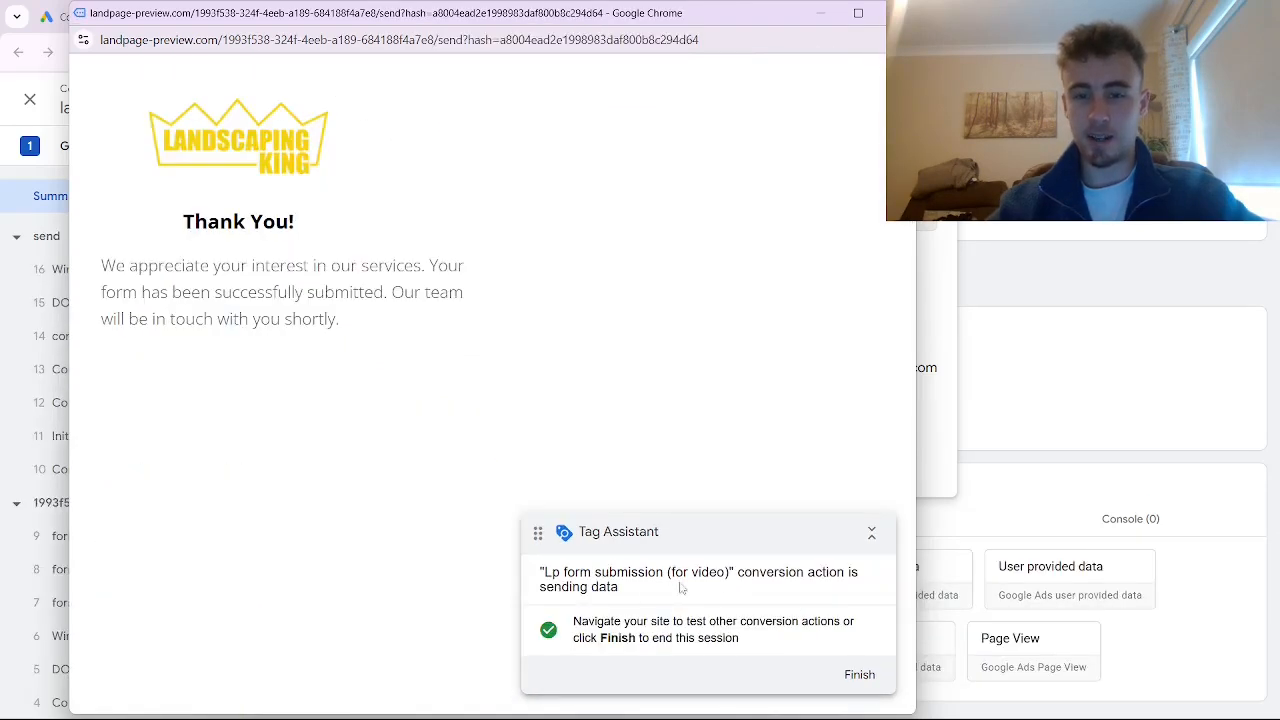
pyautogui.moveTo(545, 576); pyautogui.dragTo(729, 578)
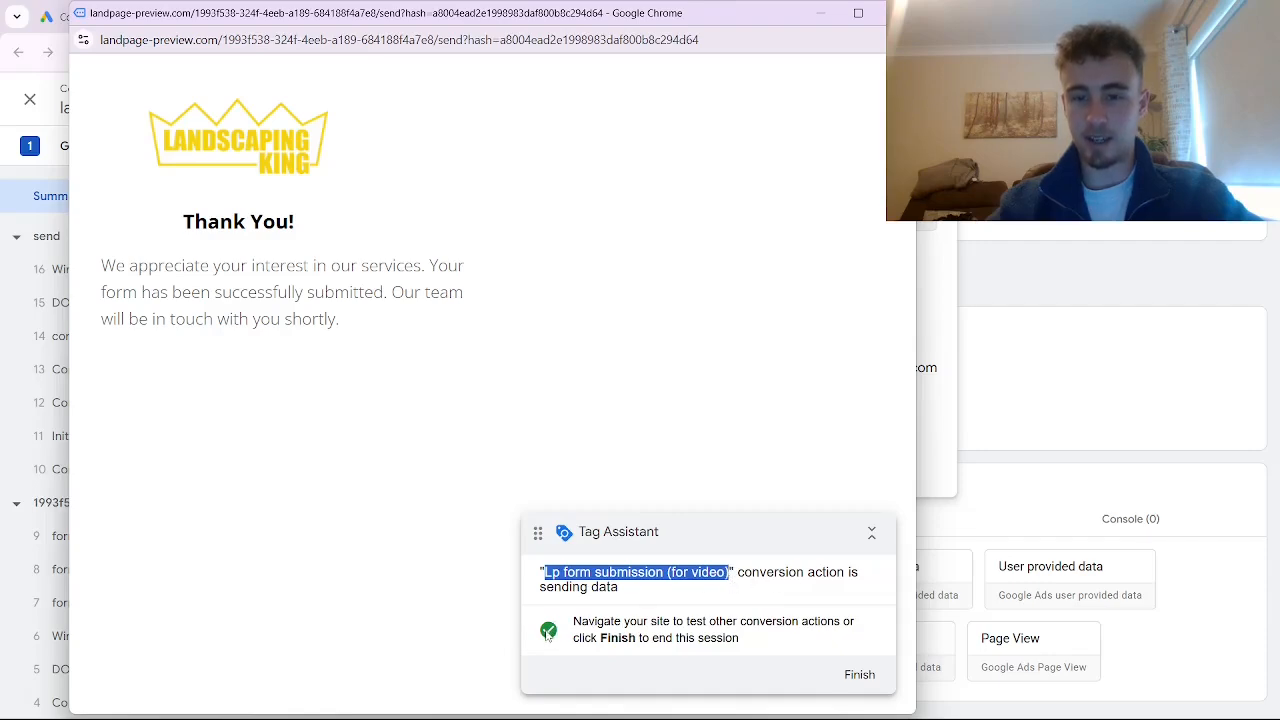
pyautogui.click(845, 676)
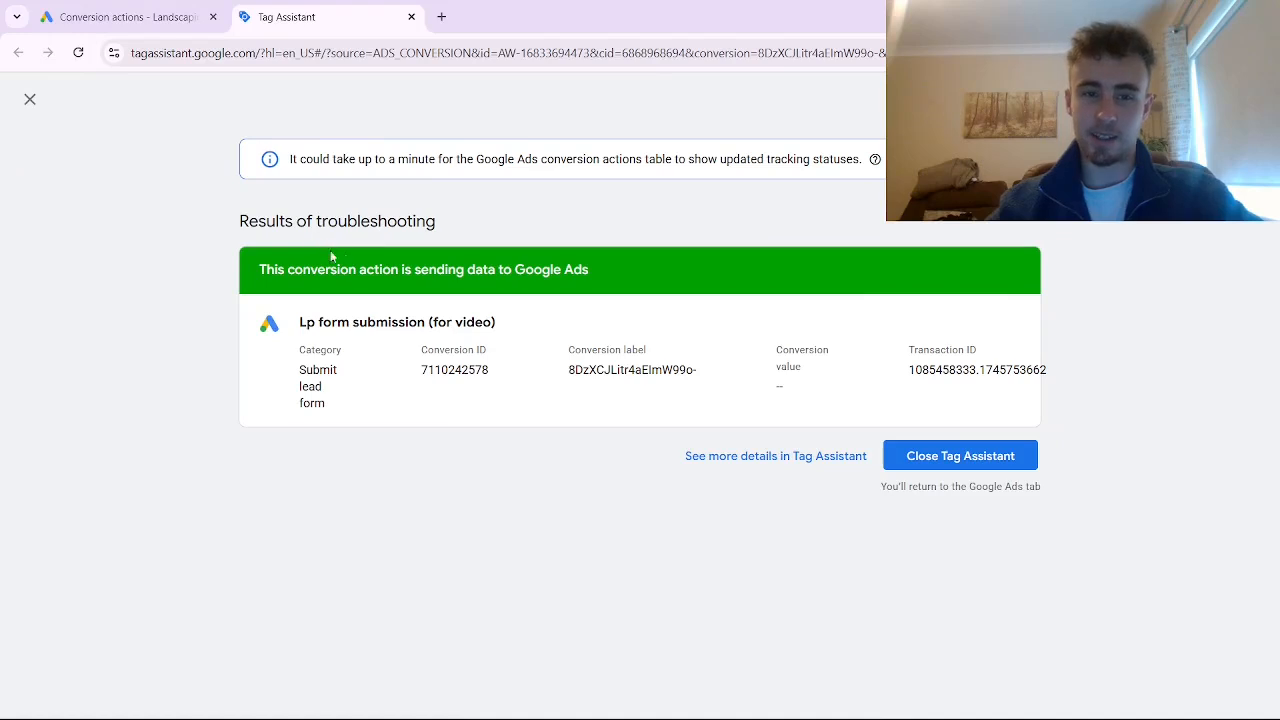
# Close Tag Assistant and confirm leaving the page to get back to Google Ads
pyautogui.click(952, 458)
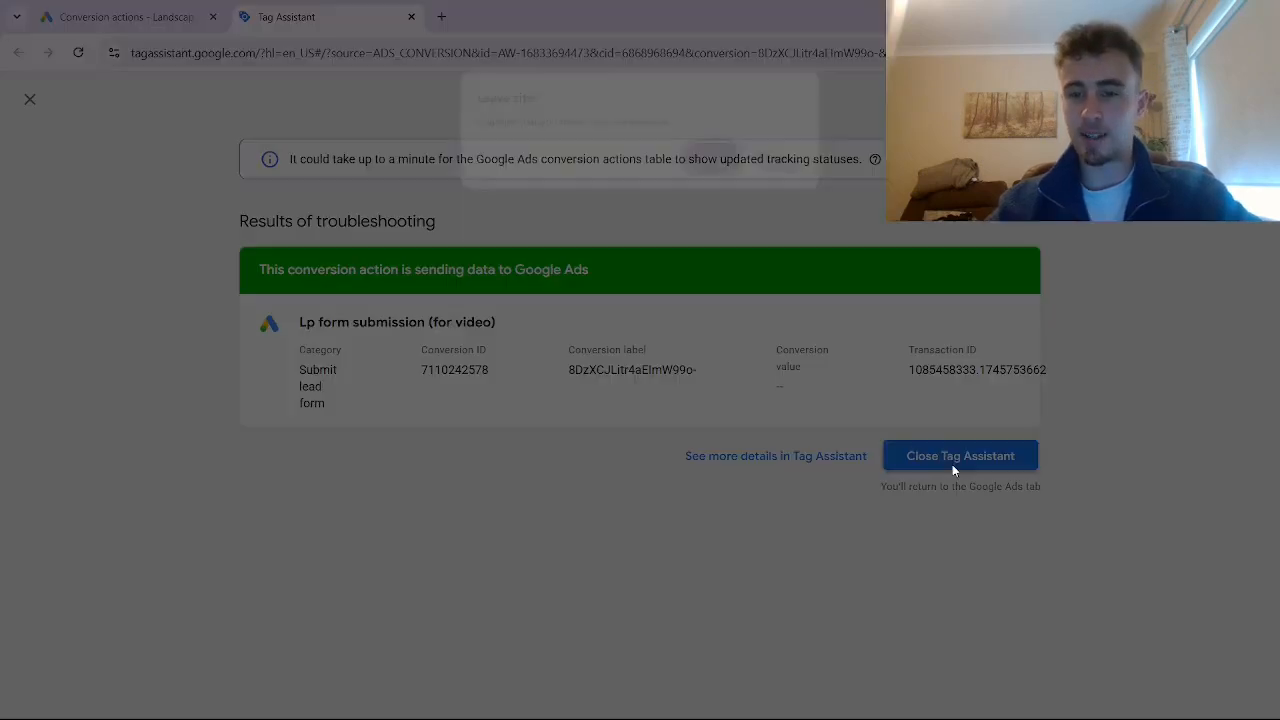
pyautogui.click(714, 160)
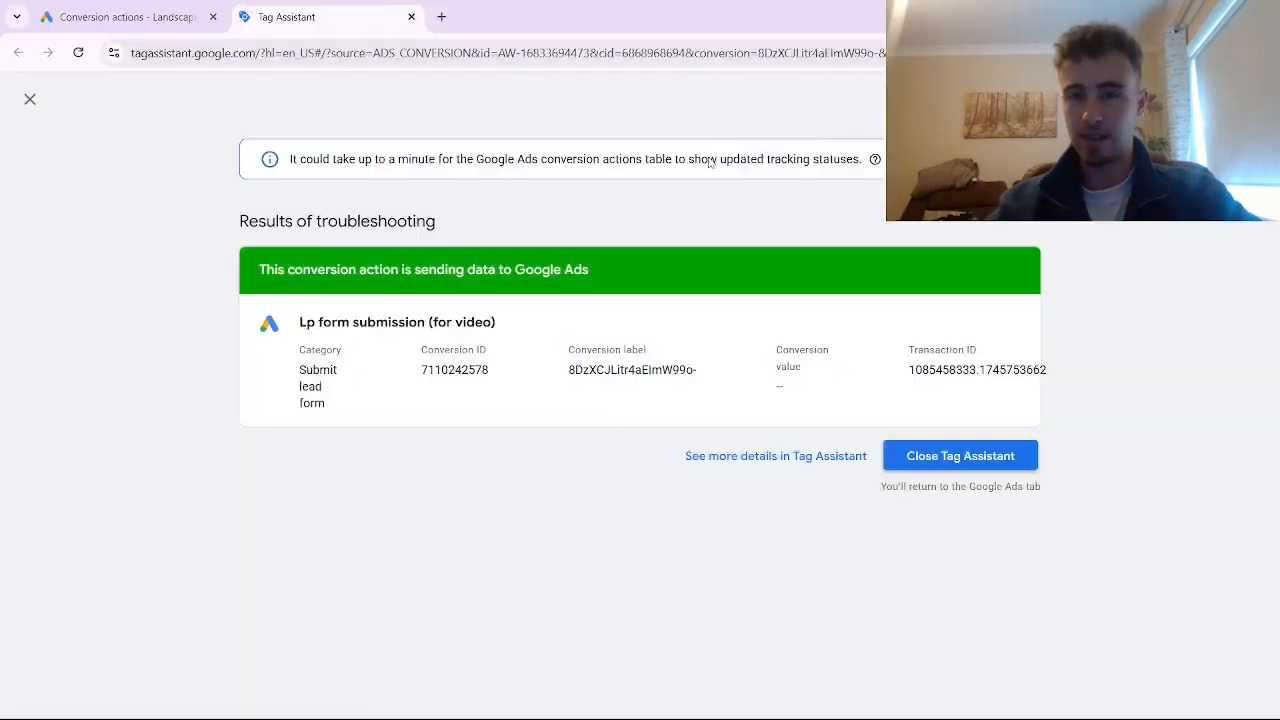
pyautogui.moveTo(1014, 441)
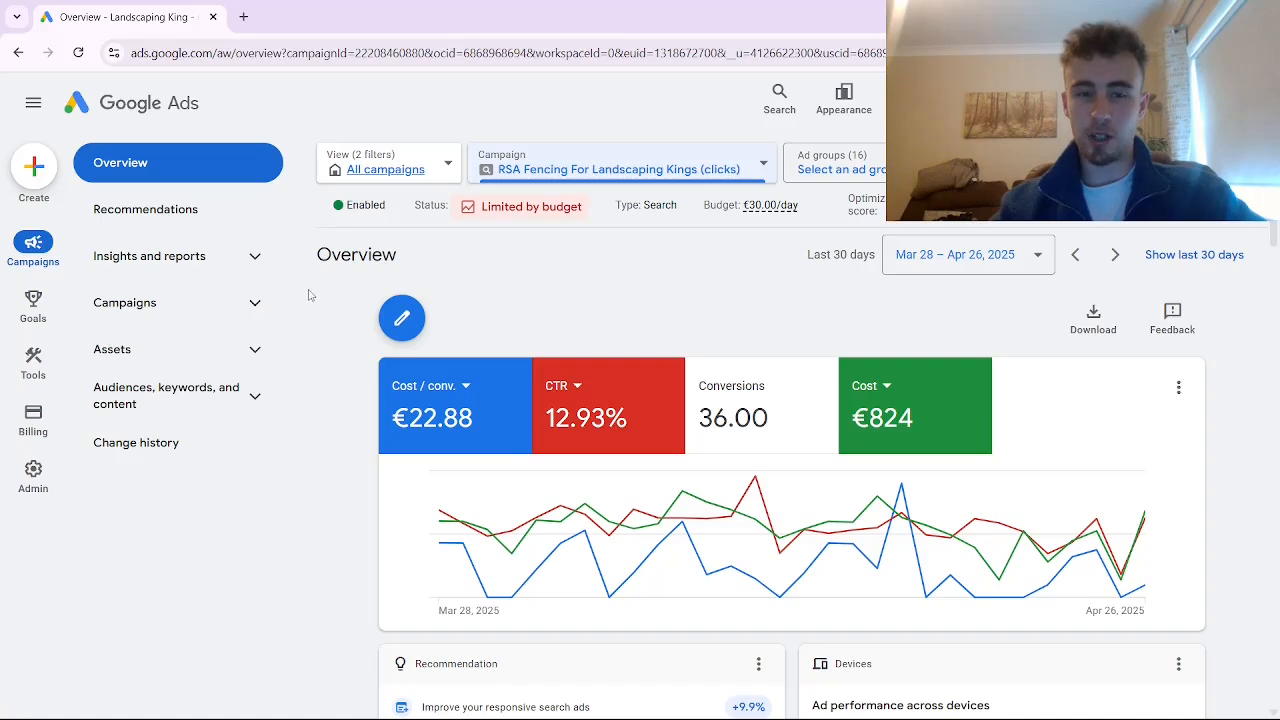
# Start a new call asset from the Assets page of the RSA Fencing For Landscaping Kings (clicks) campaign
pyautogui.click(190, 348)
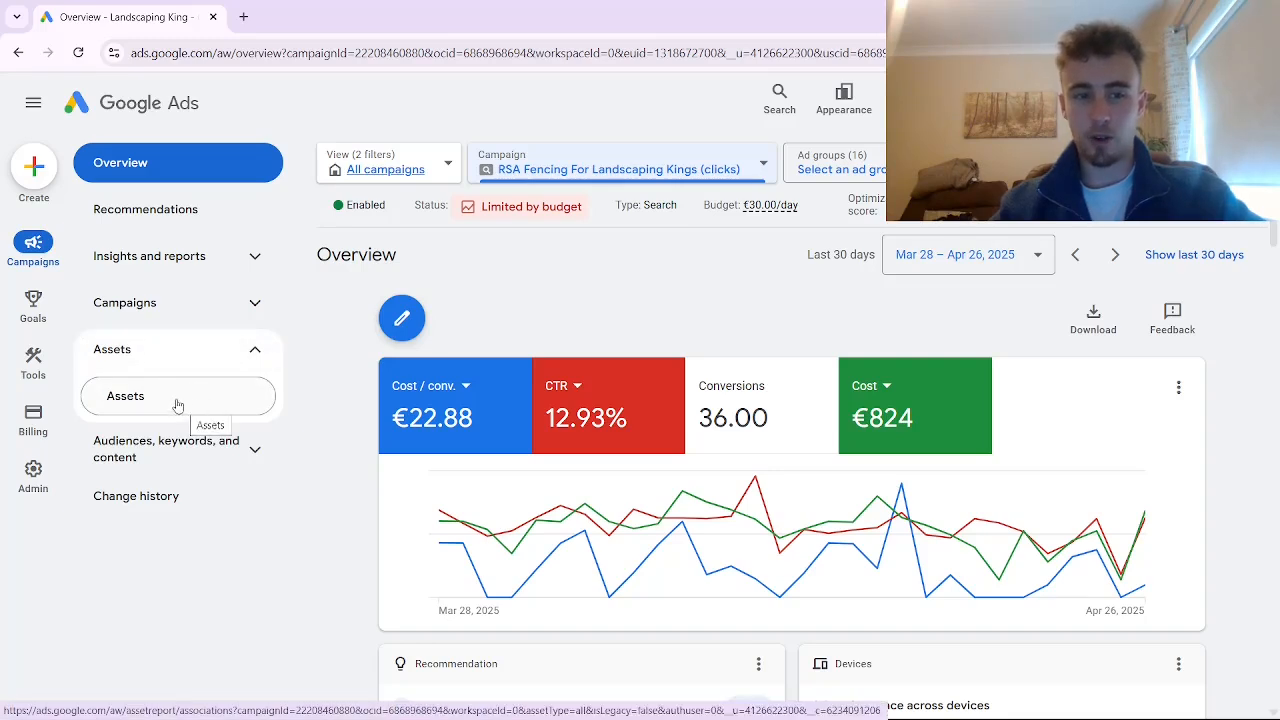
pyautogui.click(169, 398)
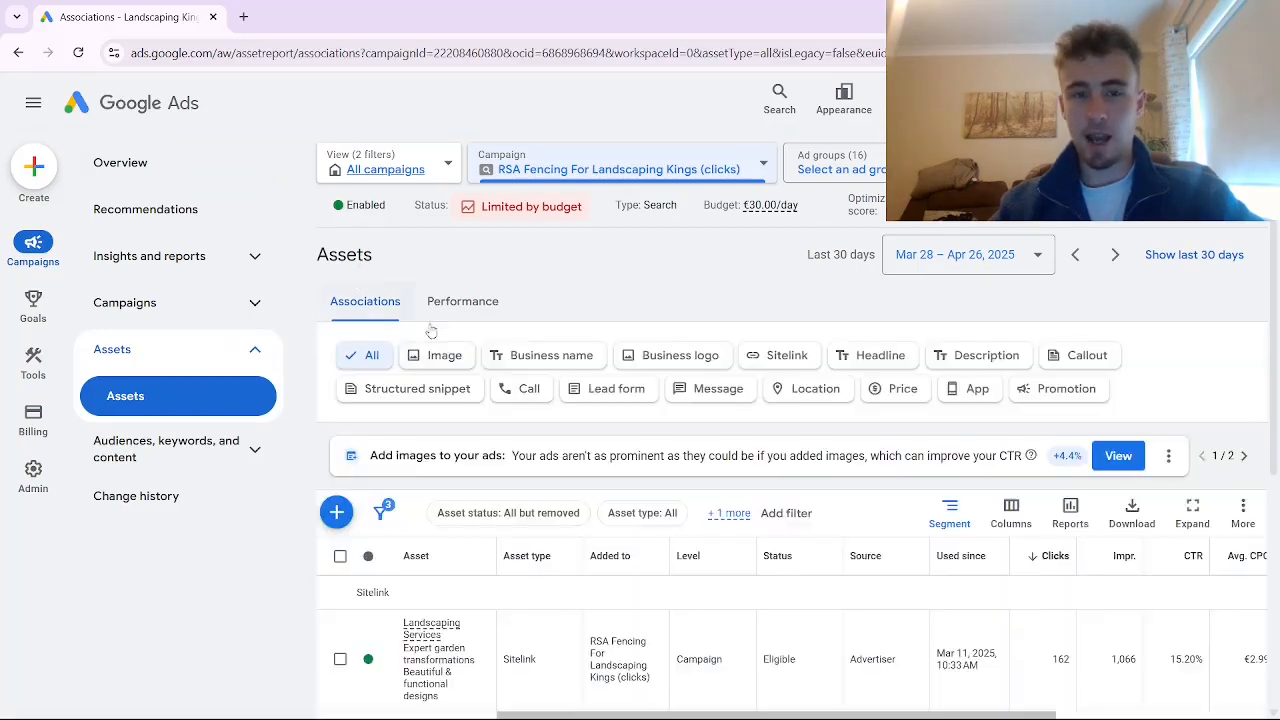
pyautogui.click(521, 393)
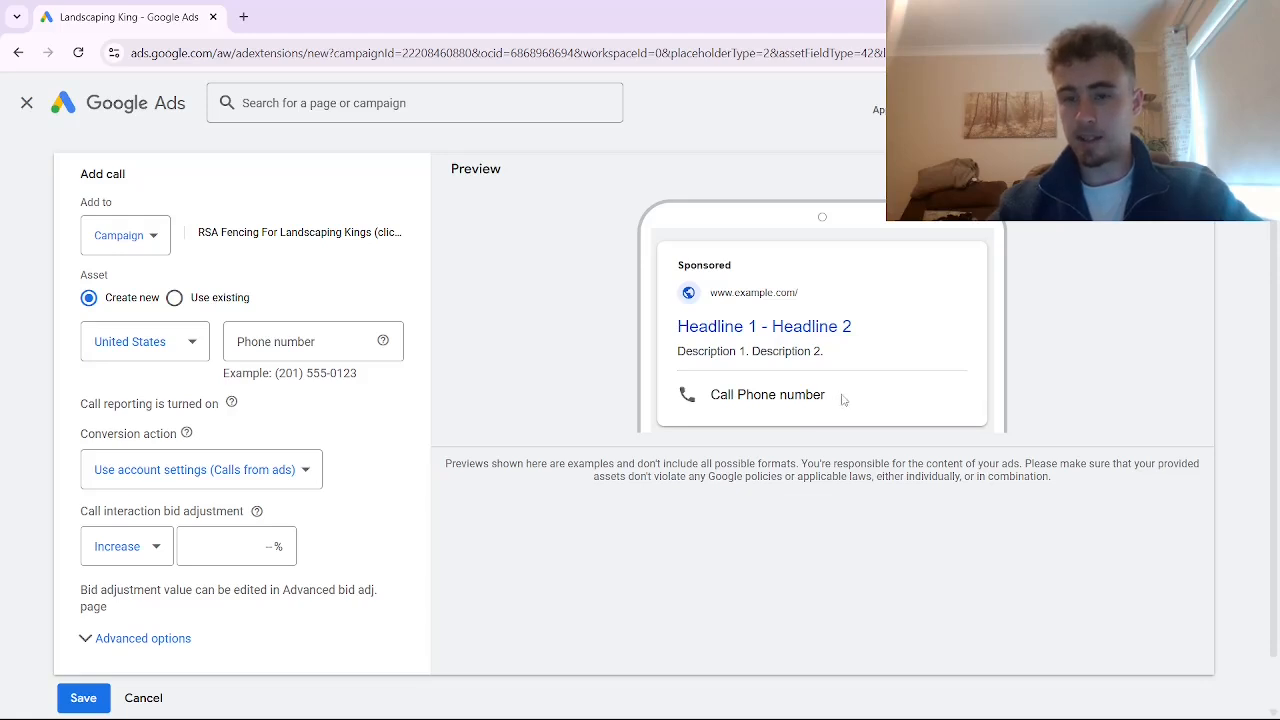
# Paste the example United States number into the call asset's Phone number field and save the asset
pyautogui.moveTo(842, 401); pyautogui.dragTo(713, 406)
pyautogui.click(865, 448)
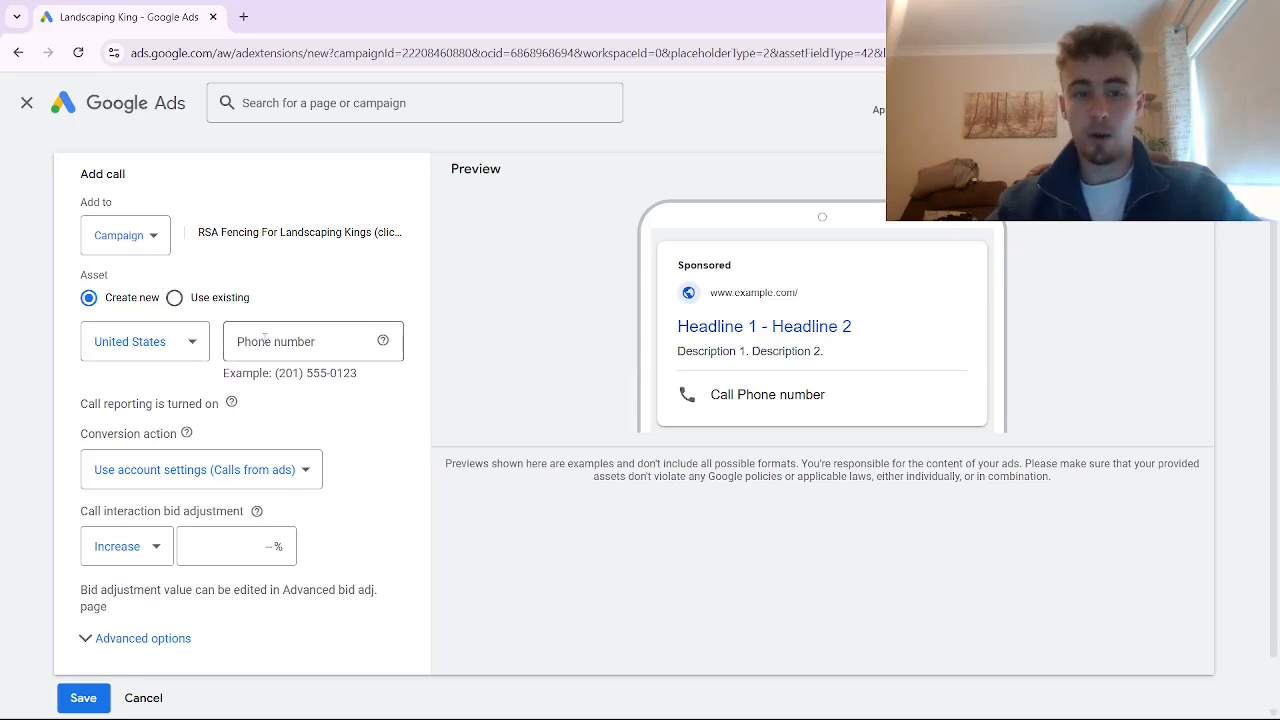
pyautogui.moveTo(365, 376); pyautogui.dragTo(271, 371)
pyautogui.hotkey('ctrl', 'c')
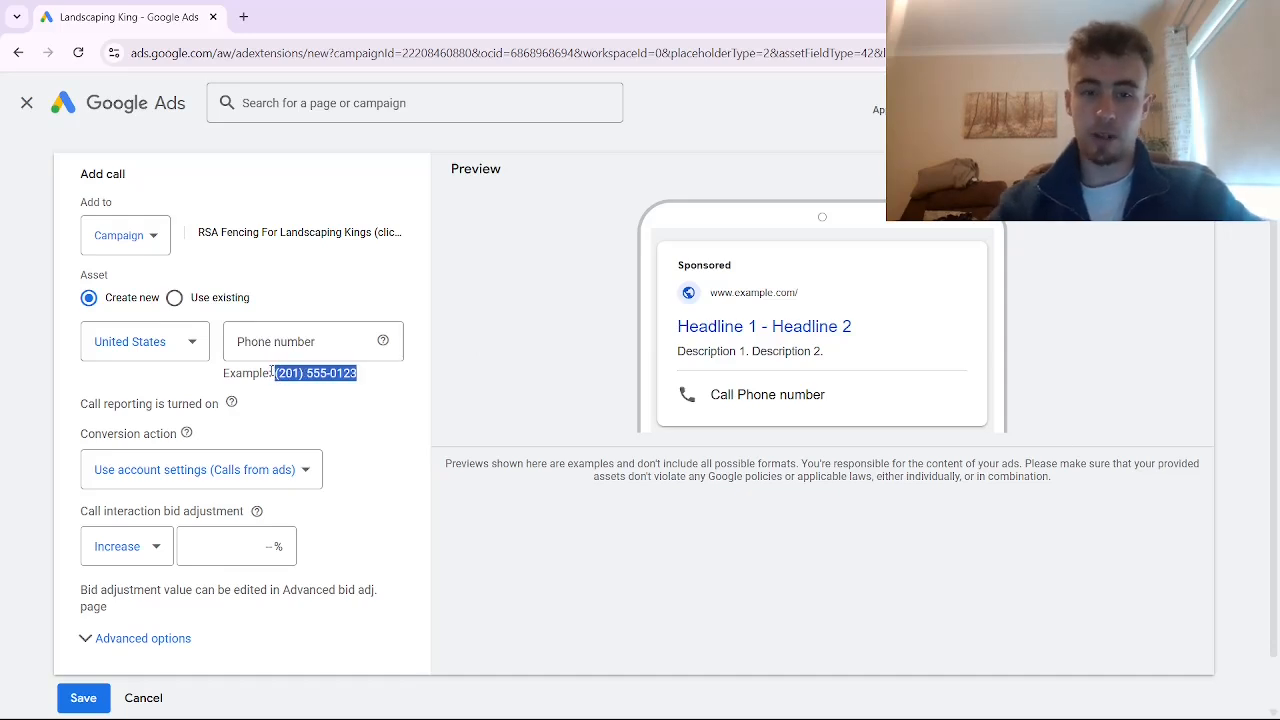
pyautogui.click(271, 345)
pyautogui.hotkey('ctrl', 'v')
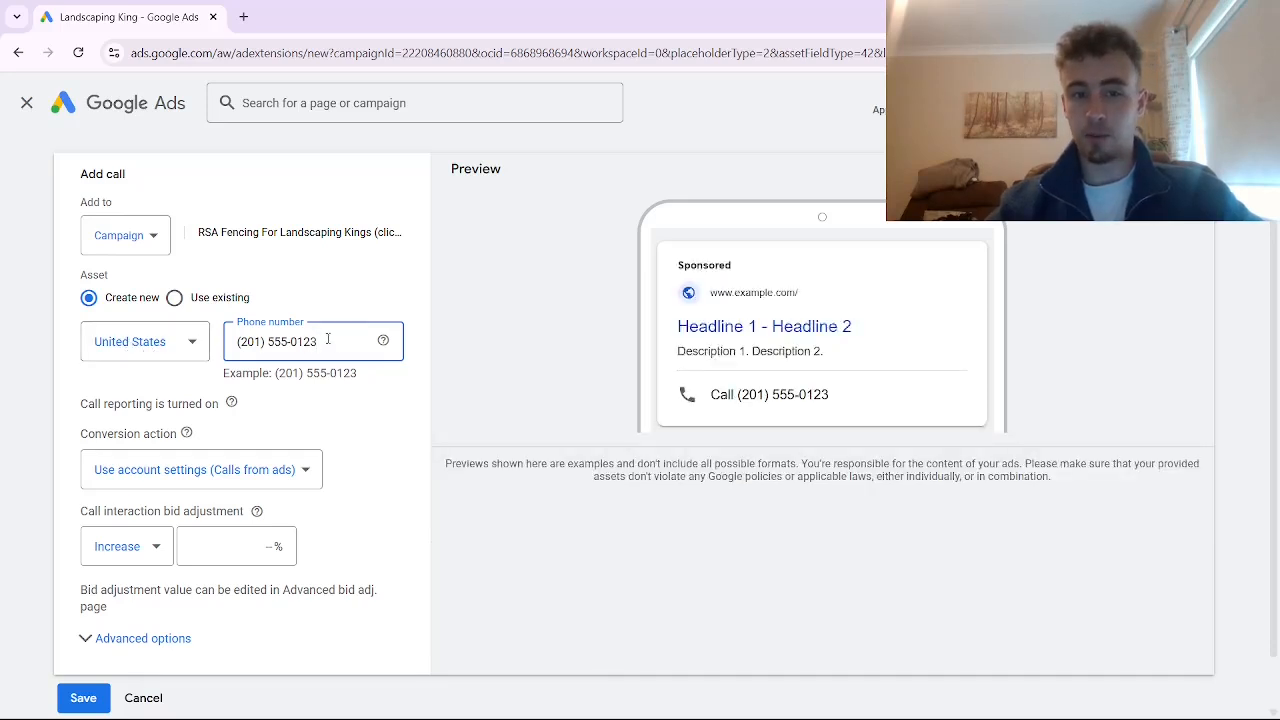
pyautogui.moveTo(327, 339); pyautogui.dragTo(225, 345)
pyautogui.click(262, 363)
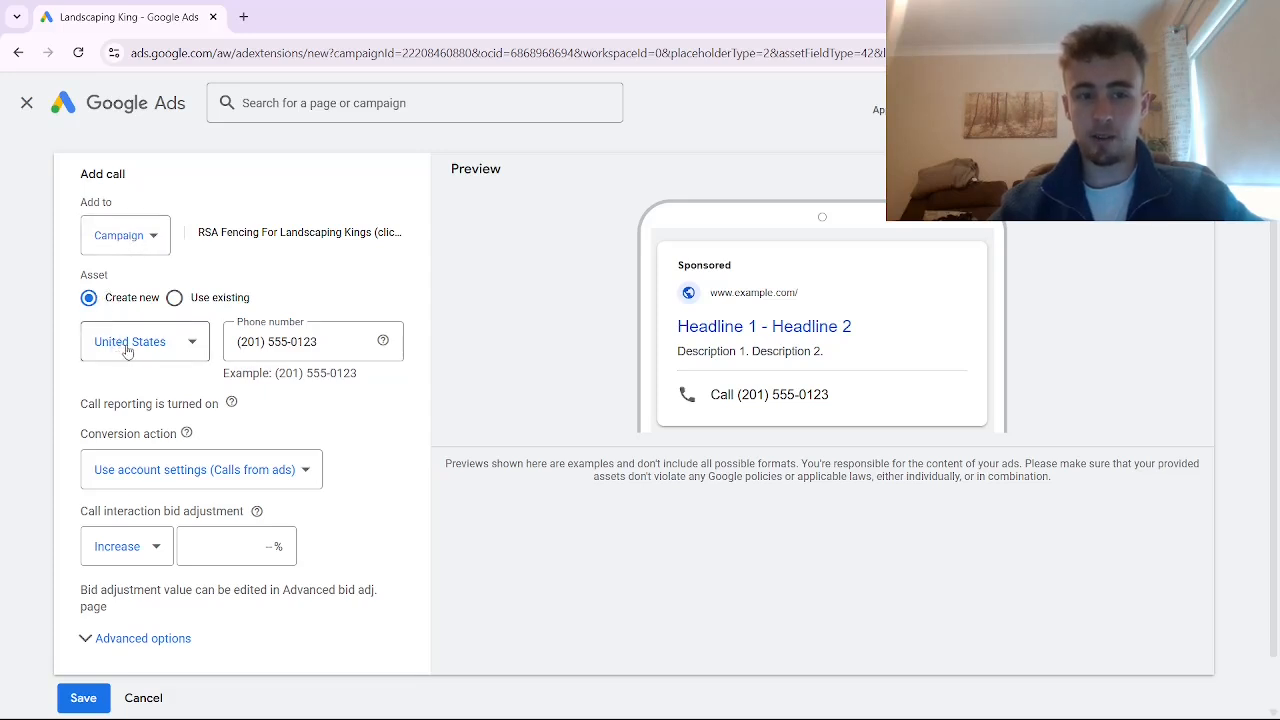
pyautogui.scroll(-1, 277, 343)
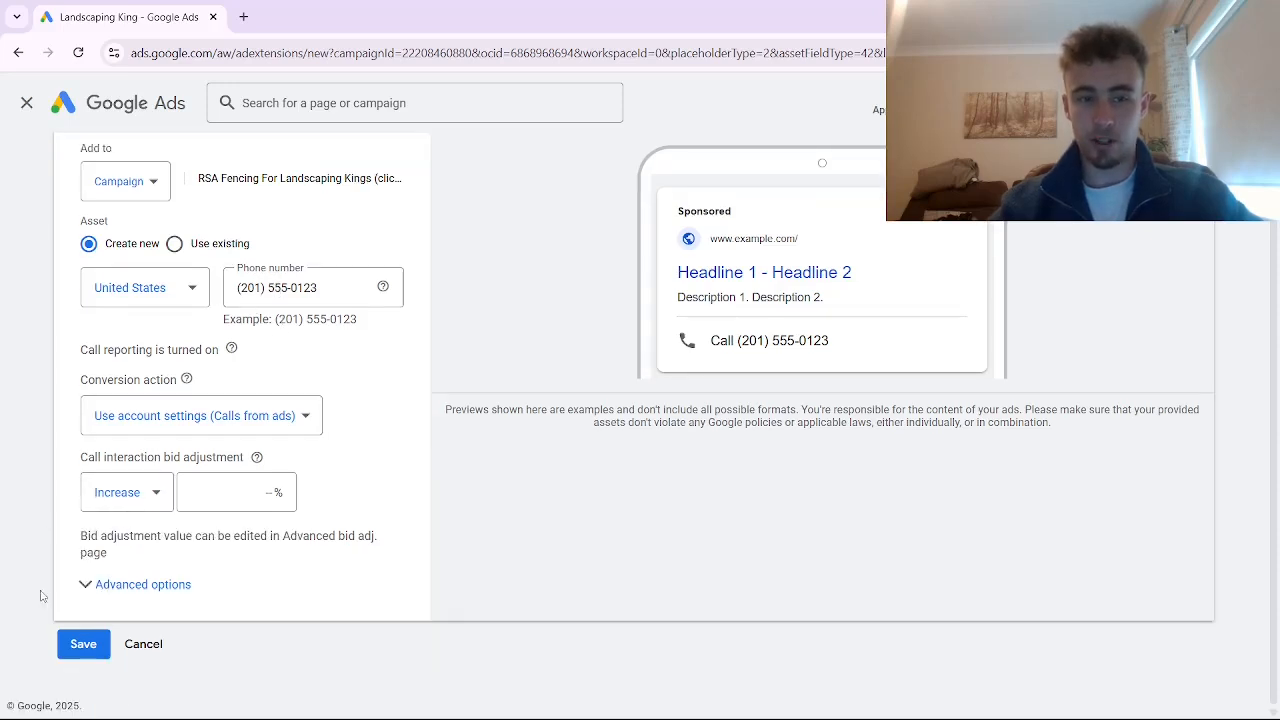
pyautogui.click(84, 655)
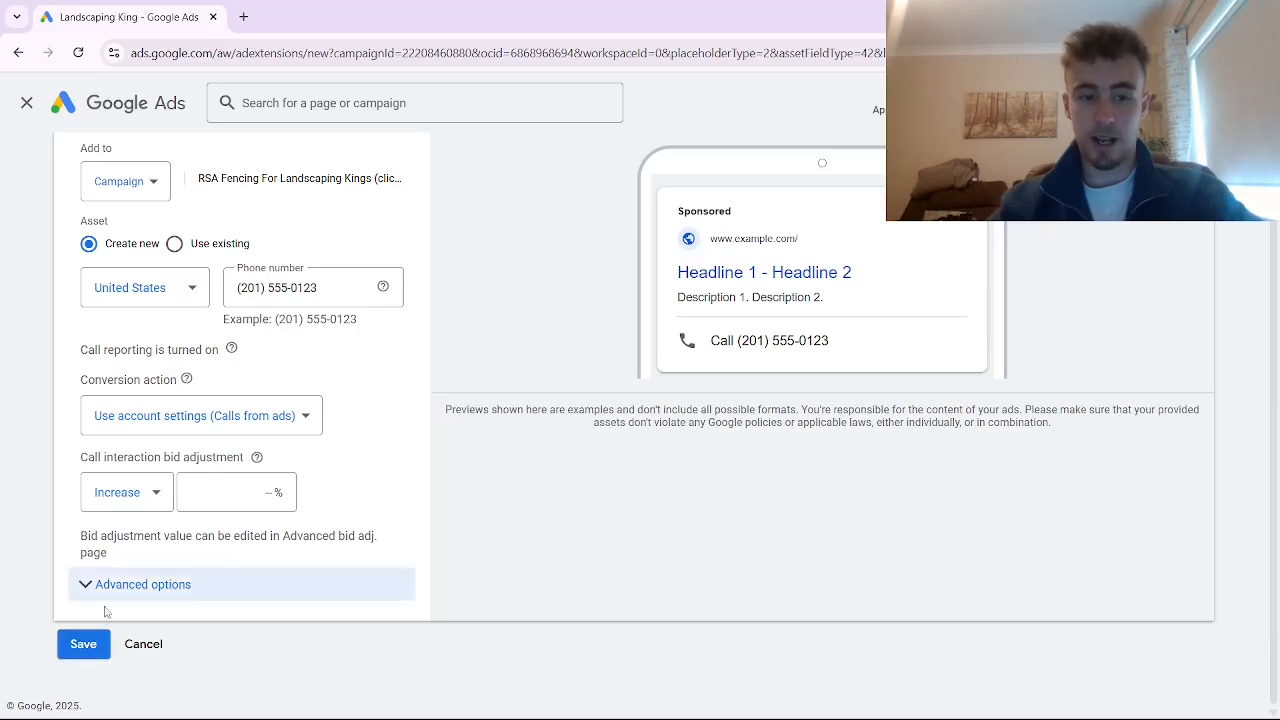
pyautogui.click(84, 648)
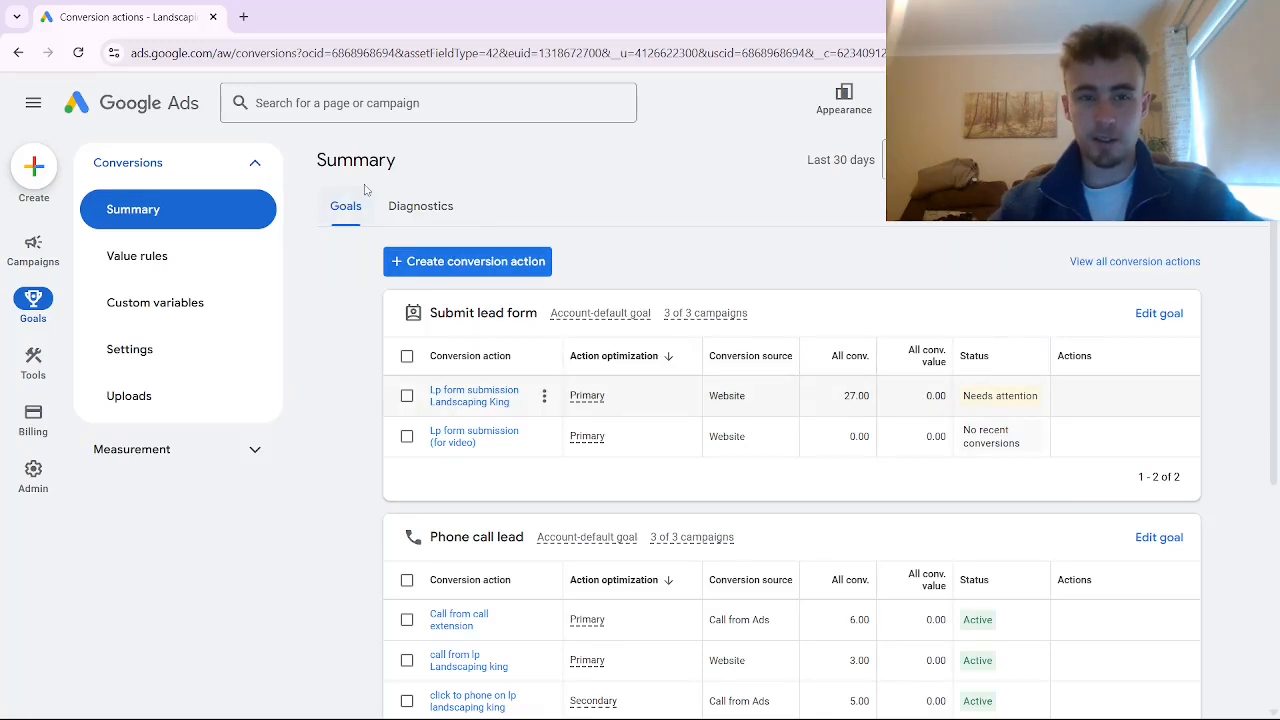
# Start a phone-call conversion action for calls from call assets, named 'call from call asset (for video)'
pyautogui.click(424, 264)
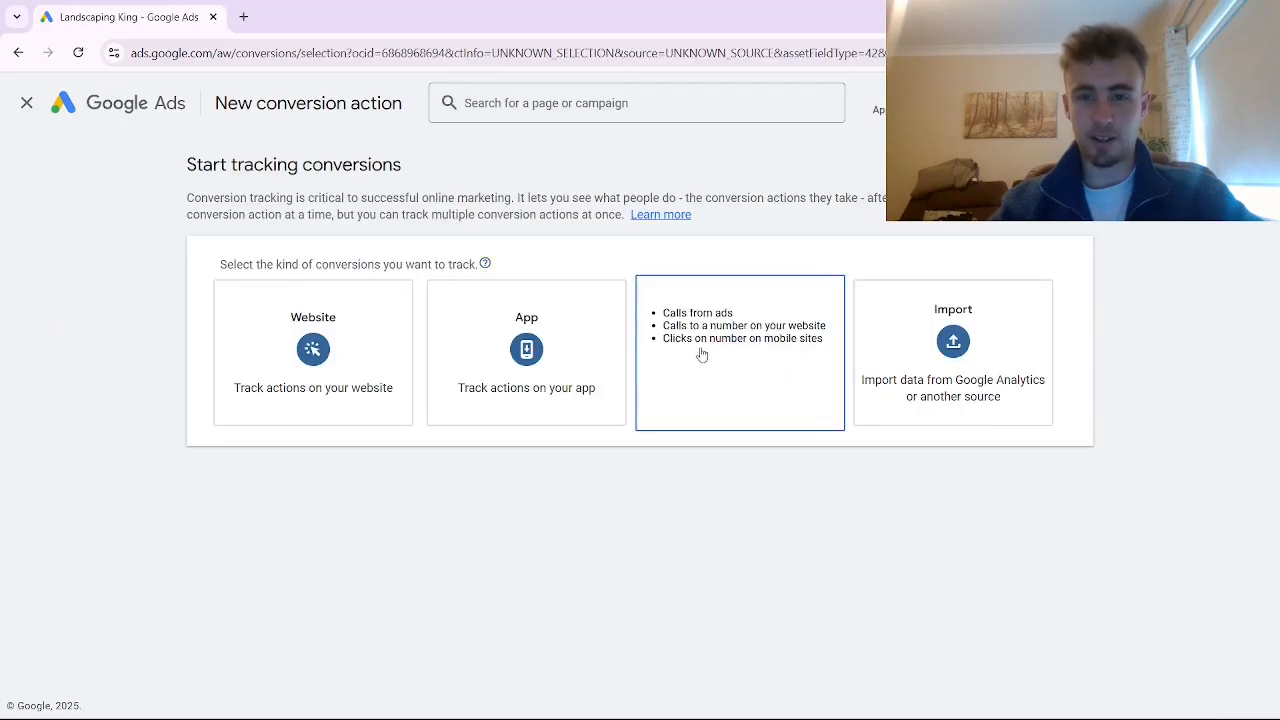
pyautogui.click(734, 354)
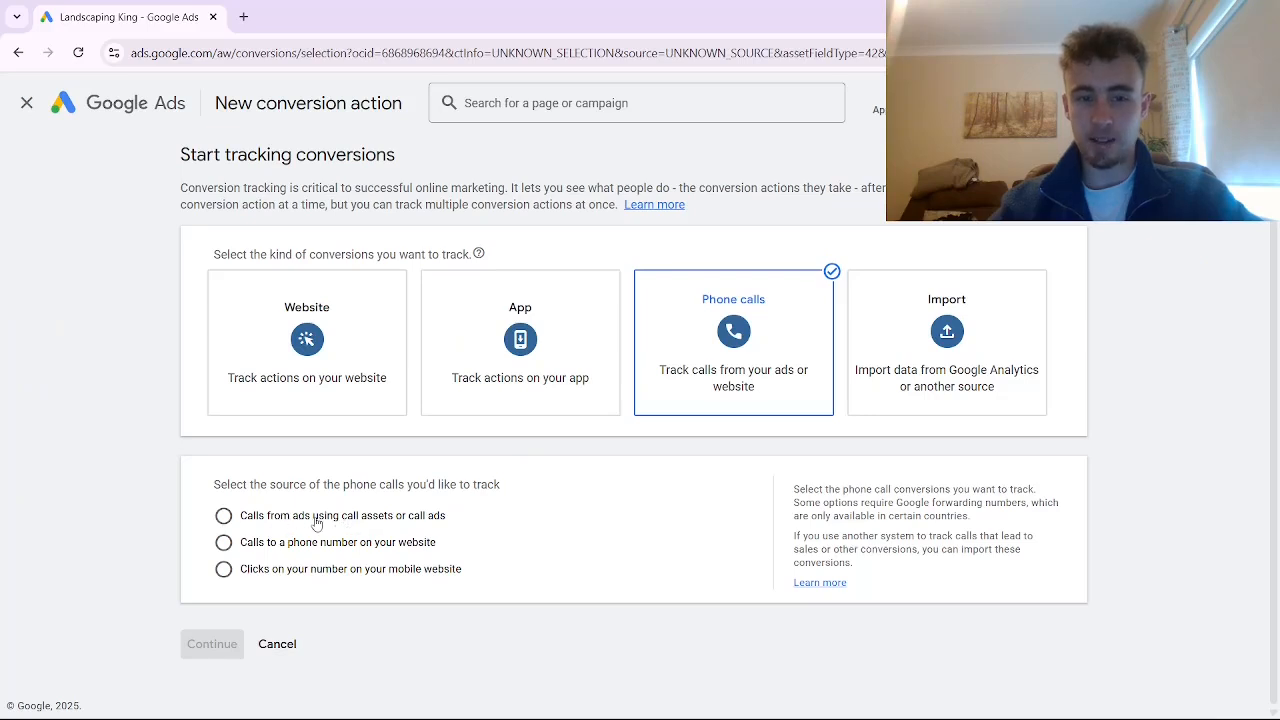
pyautogui.click(223, 515)
pyautogui.click(213, 645)
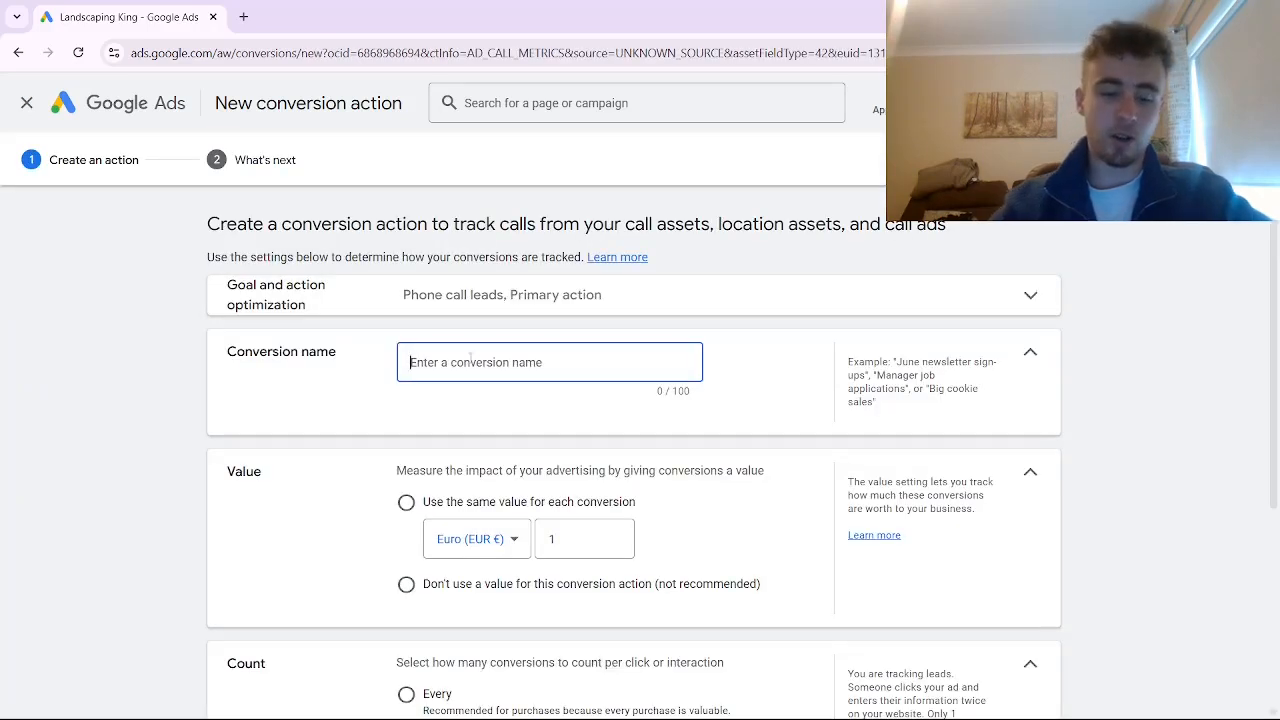
pyautogui.write('call from')
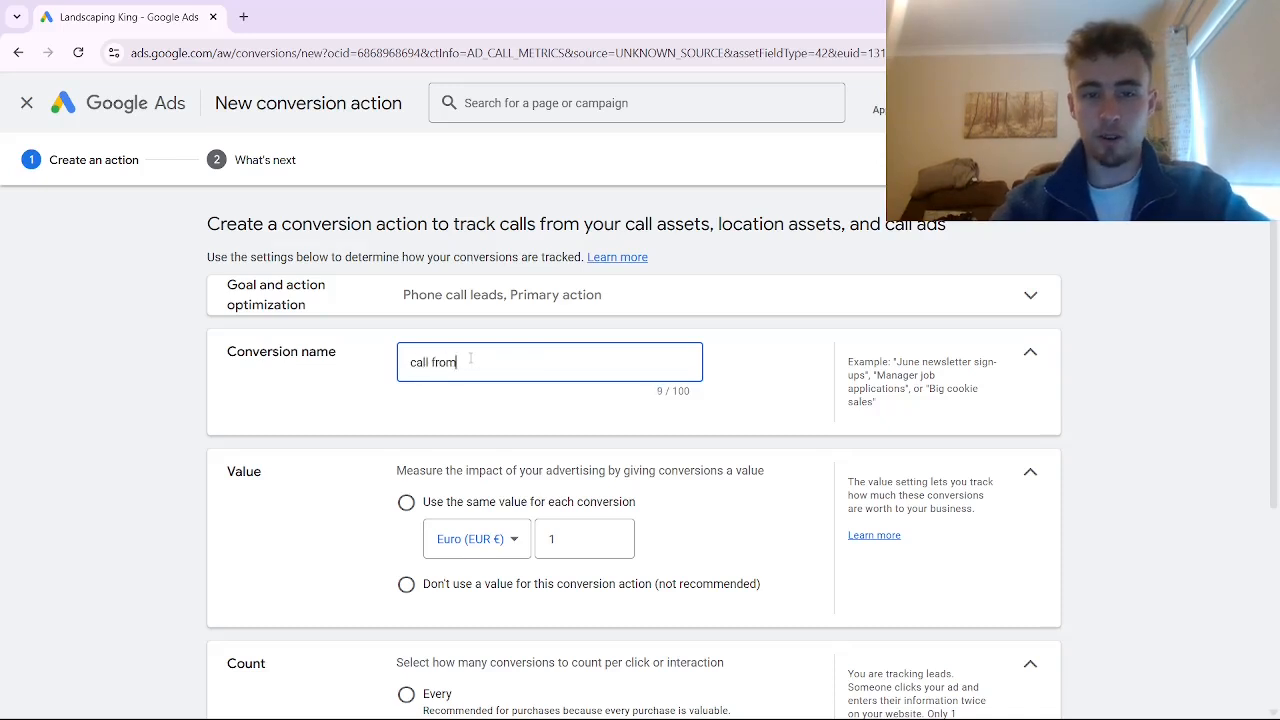
pyautogui.write(' call asset')
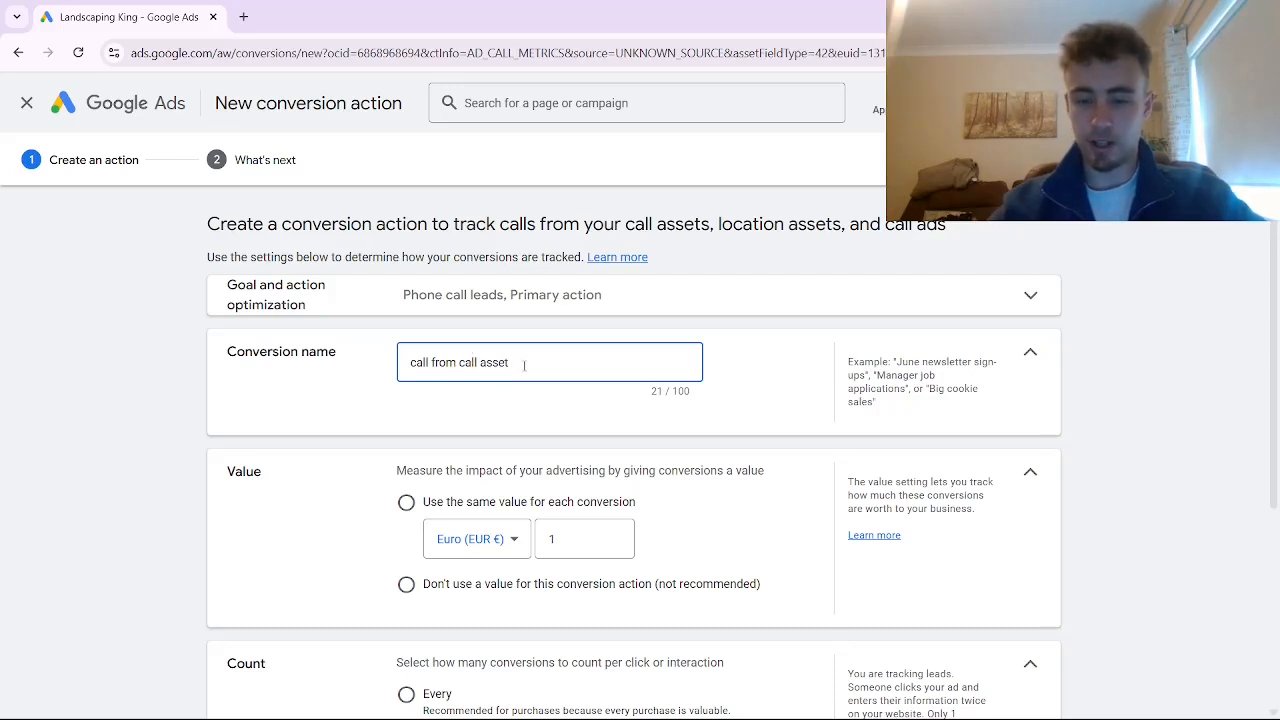
pyautogui.write('(')
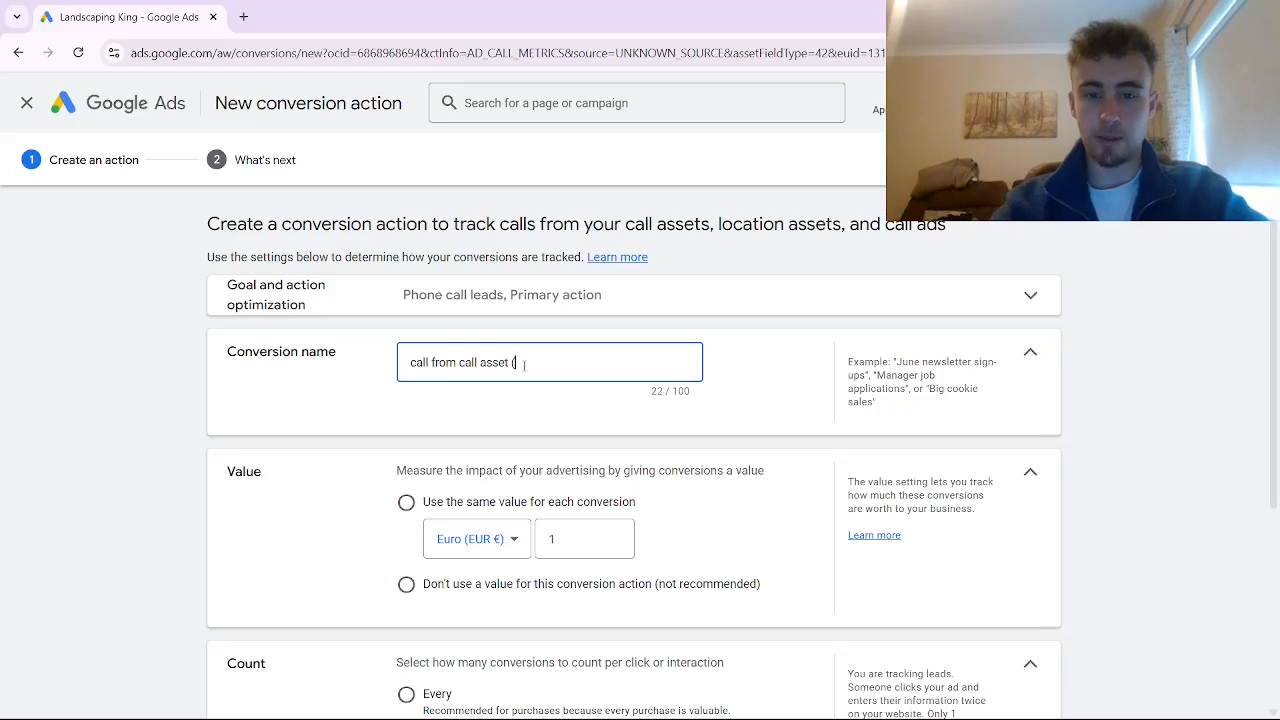
pyautogui.write('for')
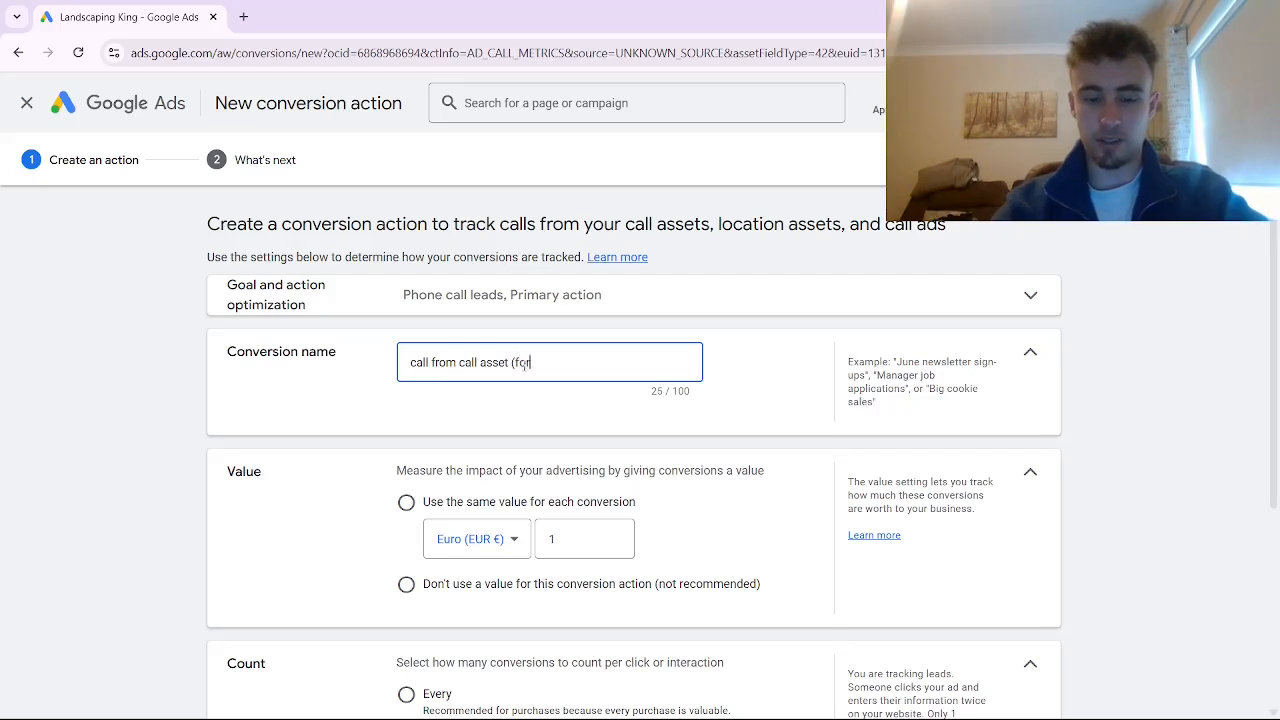
pyautogui.write(' video)')
# Use no conversion value, set the minimum call length to 1 second, and create the action
pyautogui.scroll(-2, 395, 511)
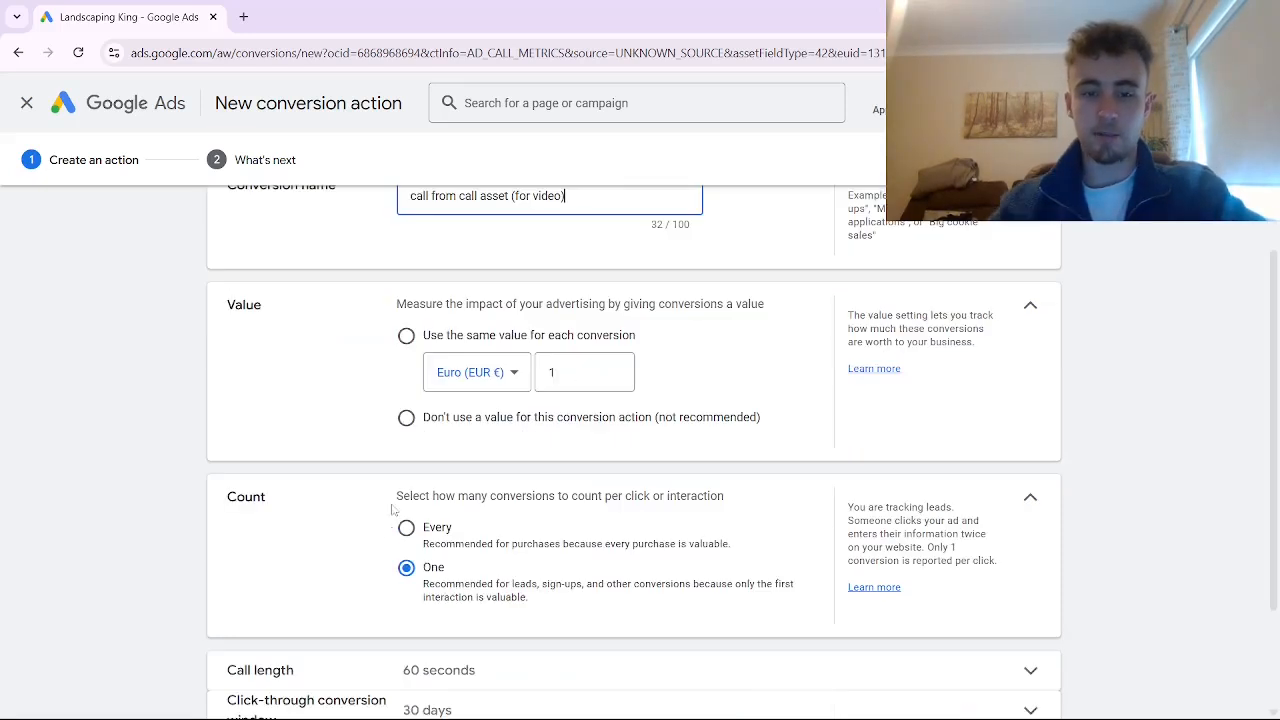
pyautogui.click(406, 420)
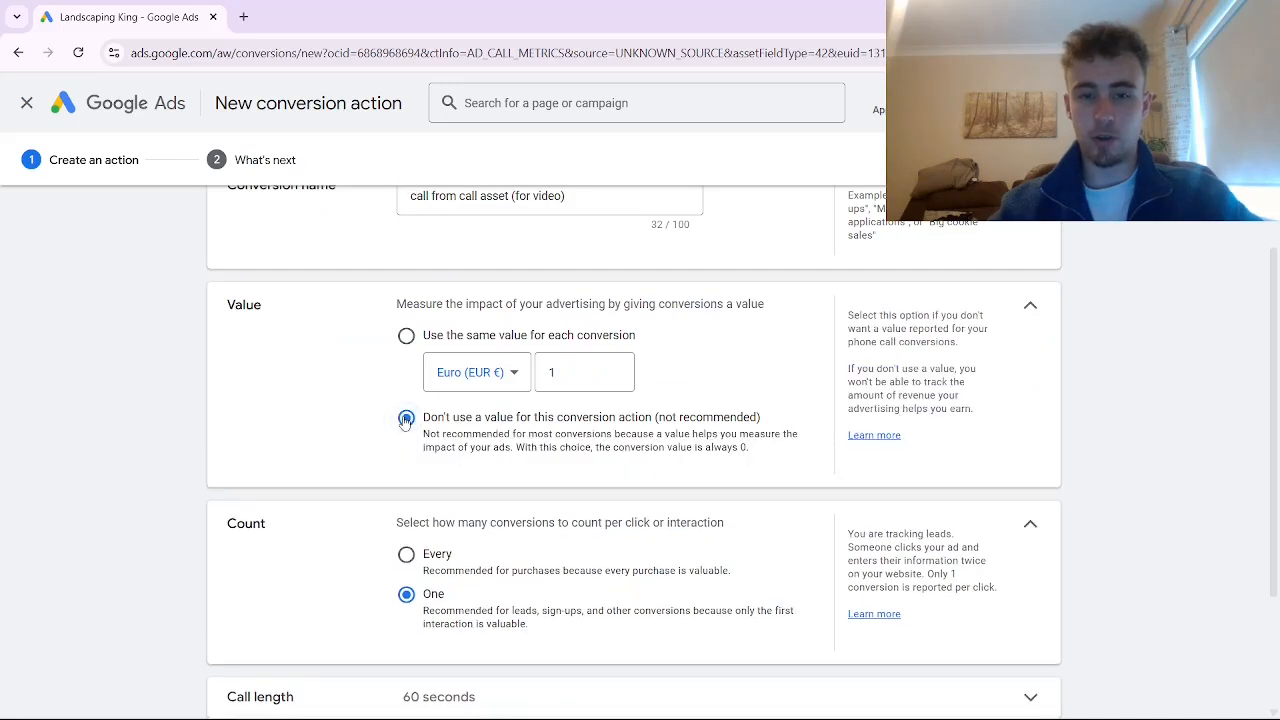
pyautogui.scroll(-2, 406, 425)
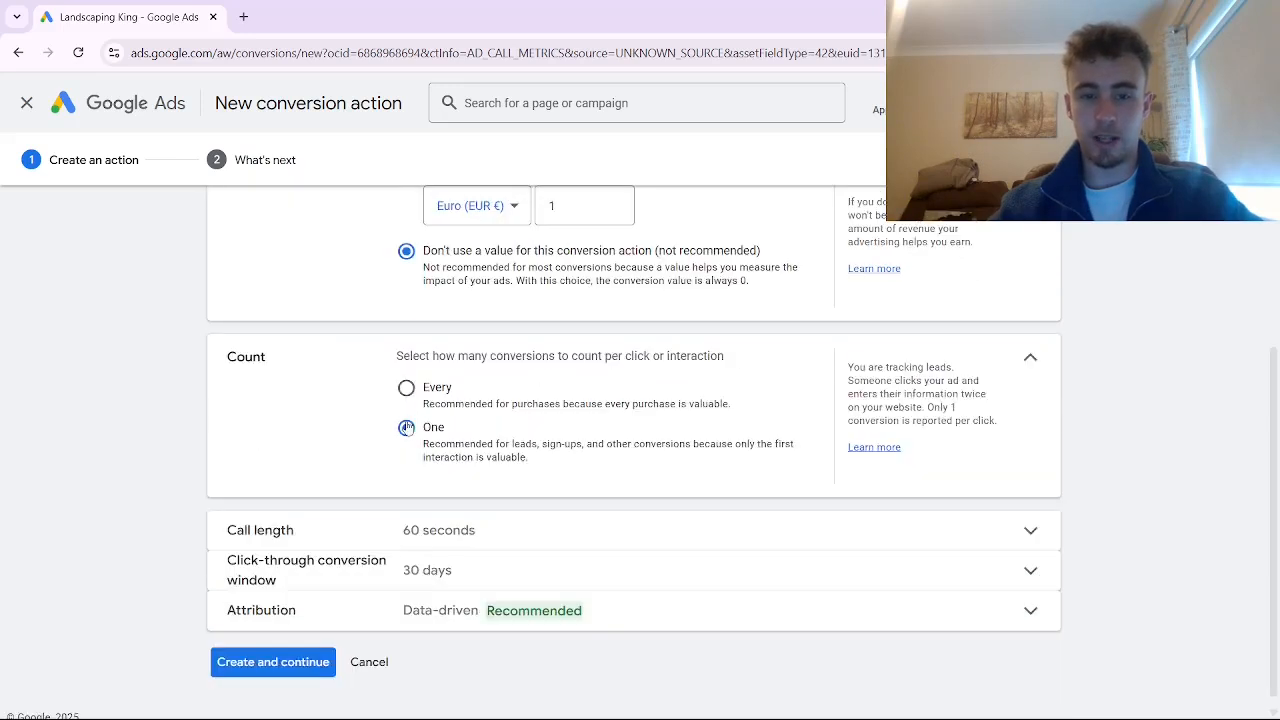
pyautogui.click(405, 540)
pyautogui.scroll(-1, 431, 478)
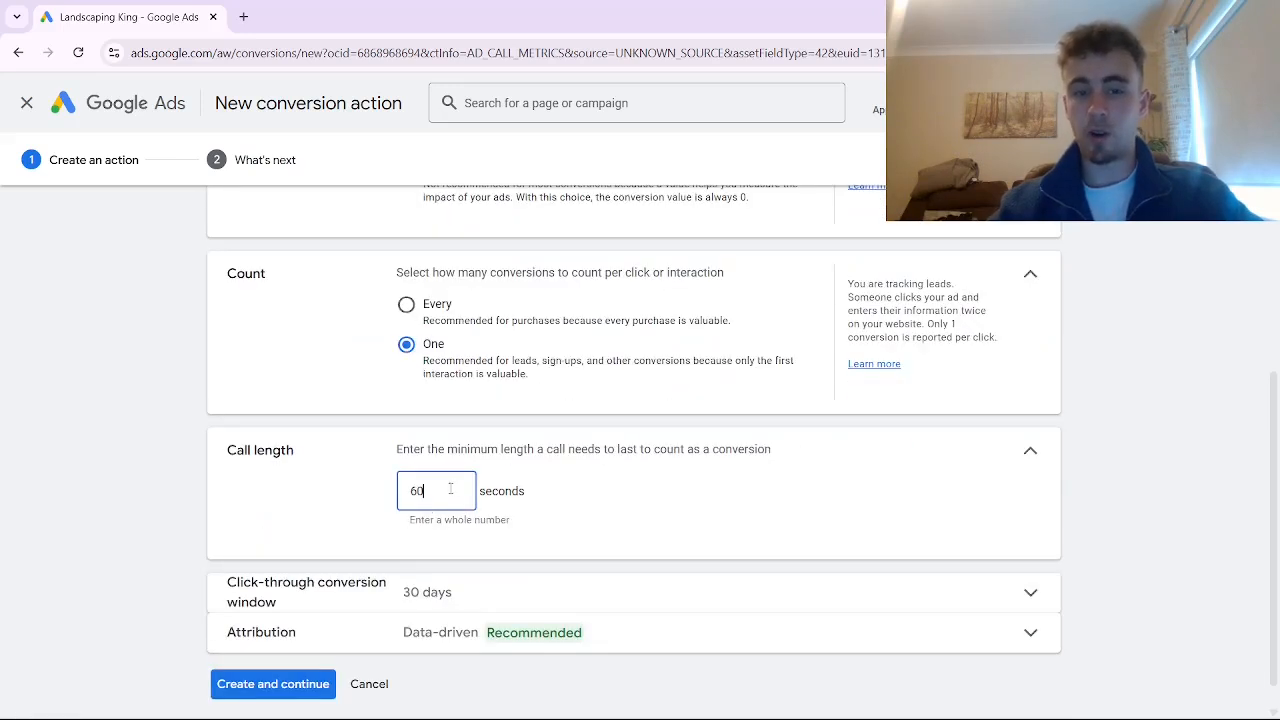
pyautogui.moveTo(450, 488); pyautogui.dragTo(402, 490)
pyautogui.press('BackSpace')
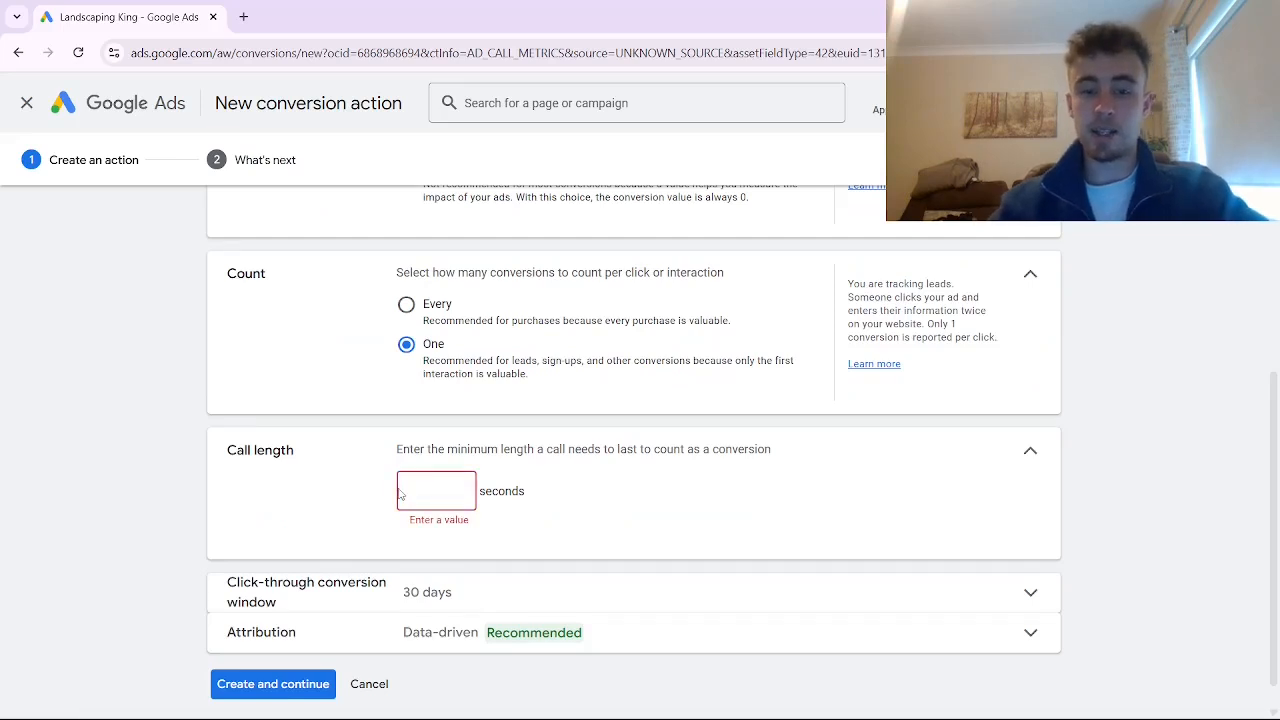
pyautogui.write('1')
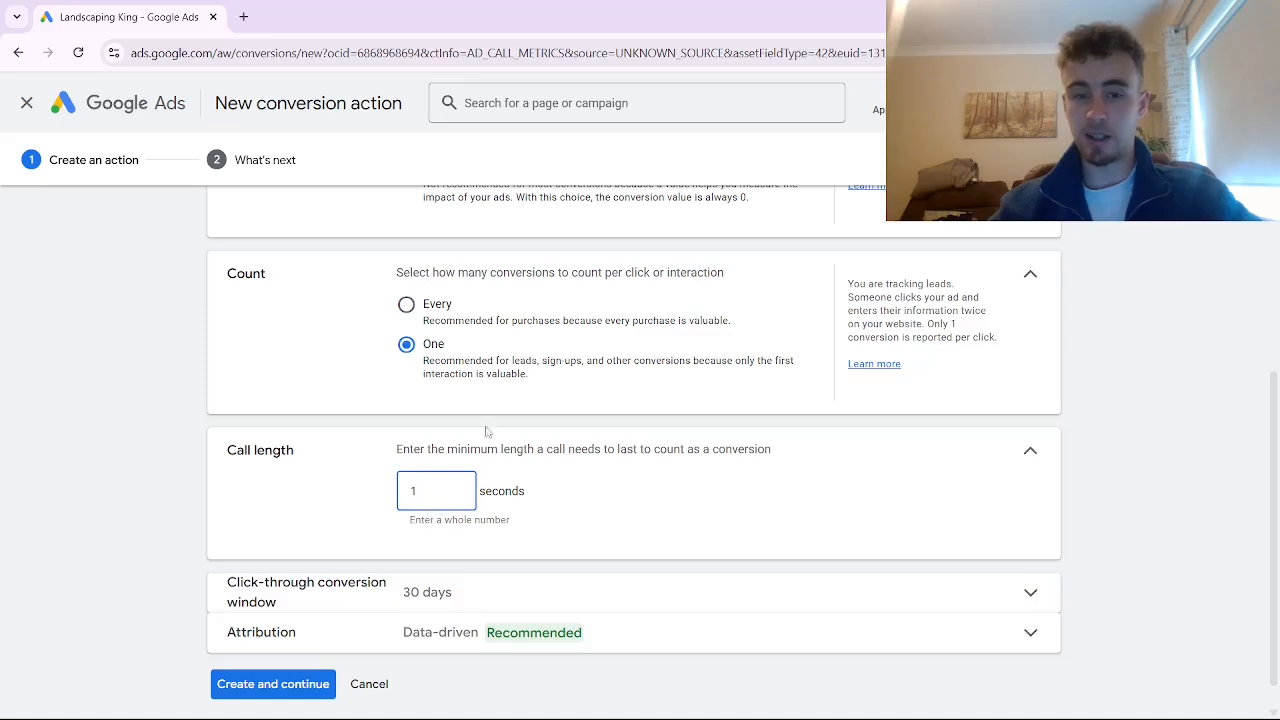
pyautogui.scroll(-1, 320, 577)
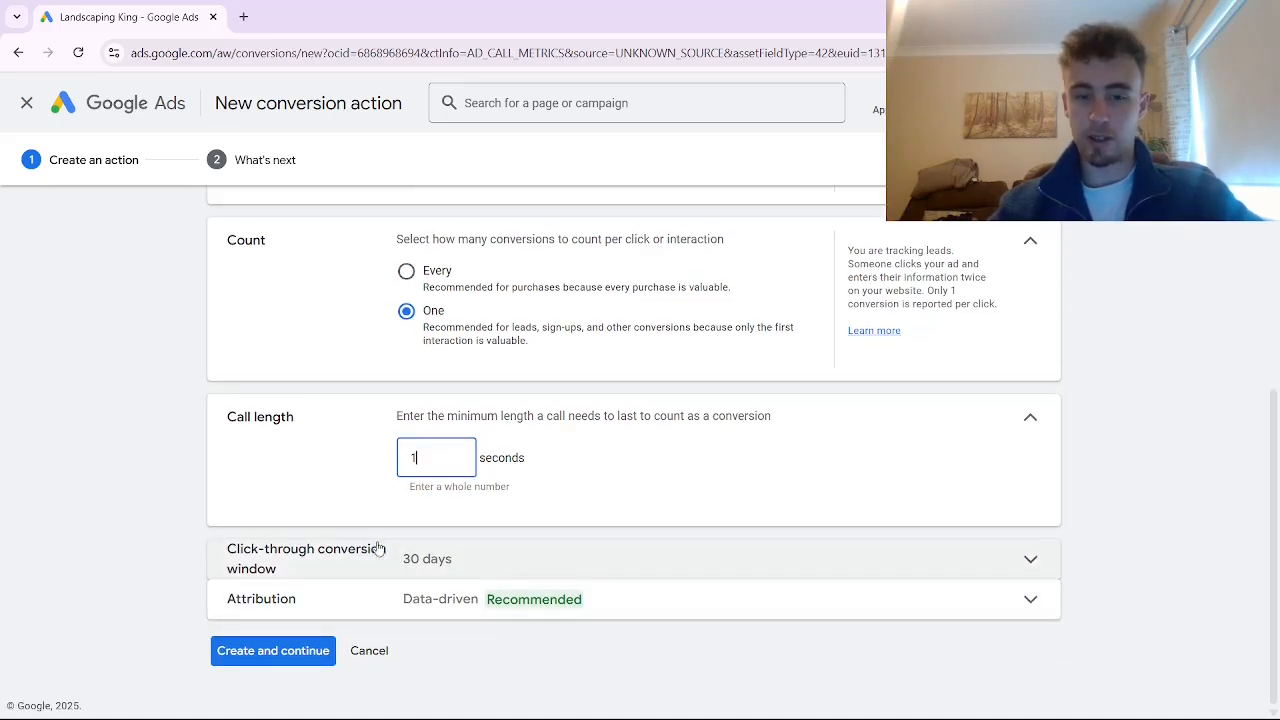
pyautogui.click(287, 660)
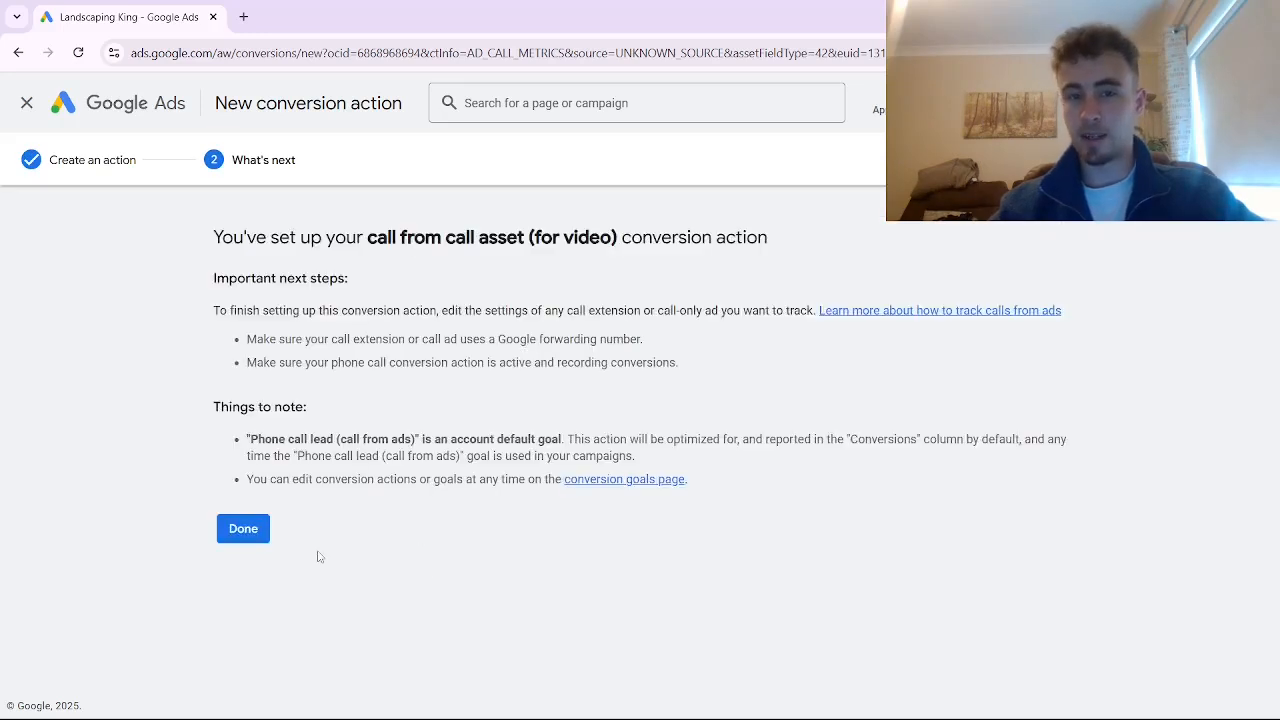
# Finish the conversion setup and open the campaign's call asset from the Call-filtered assets list
pyautogui.click(241, 531)
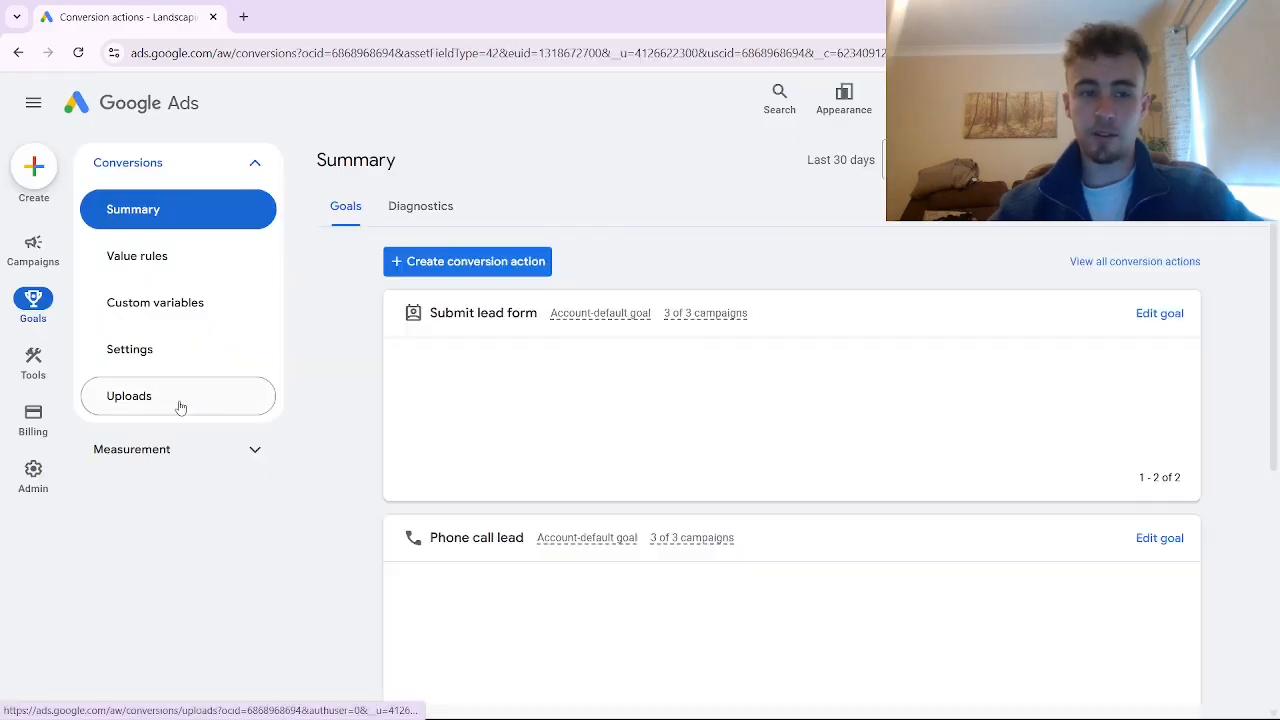
pyautogui.click(35, 253)
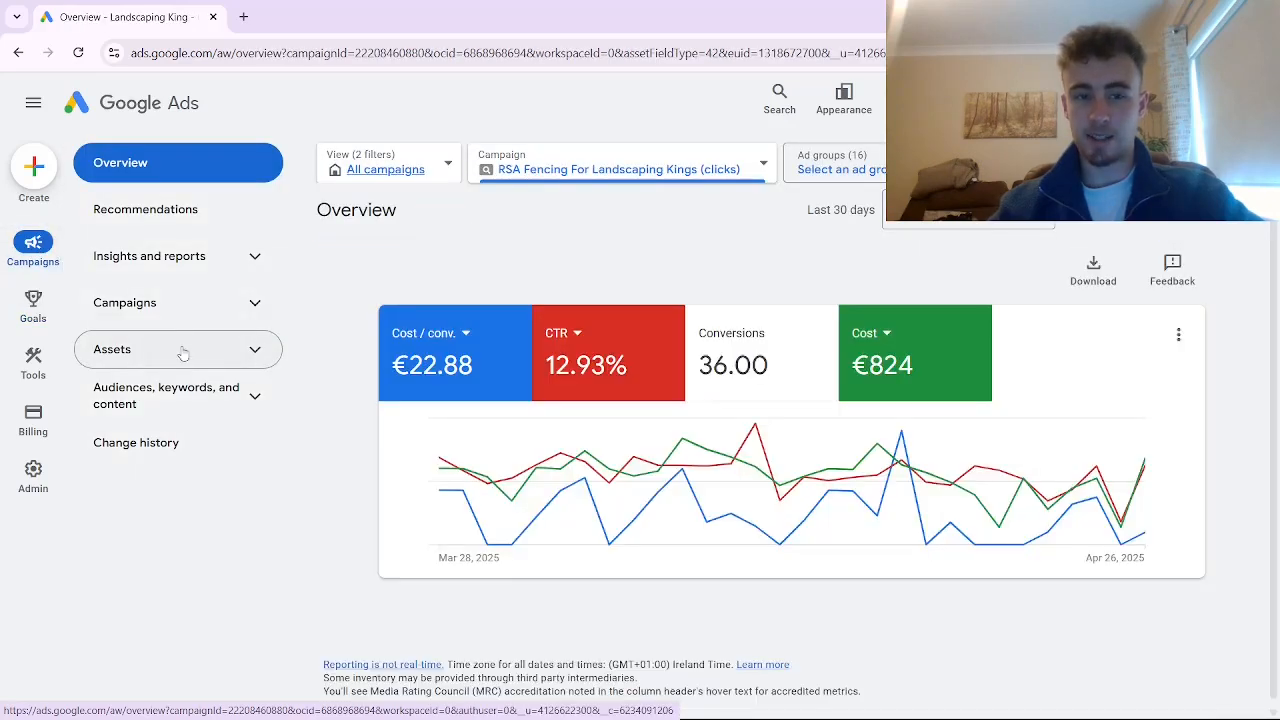
pyautogui.click(183, 351)
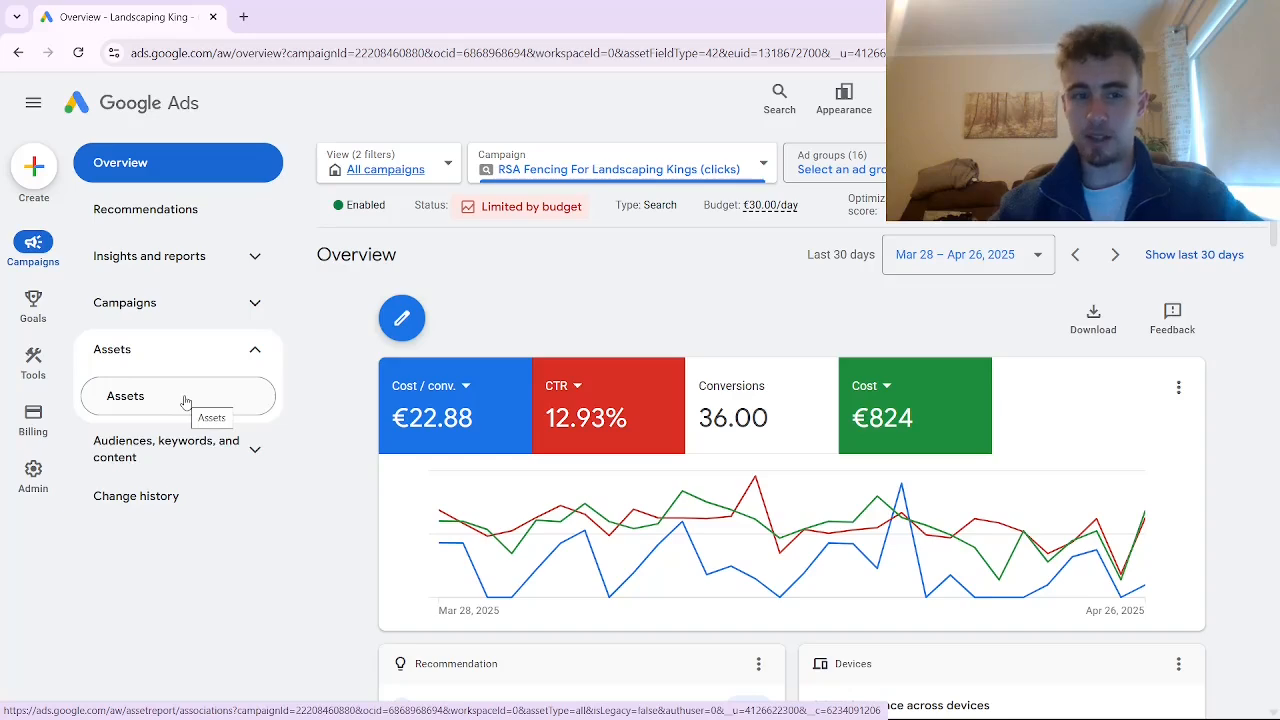
pyautogui.click(185, 402)
pyautogui.click(521, 393)
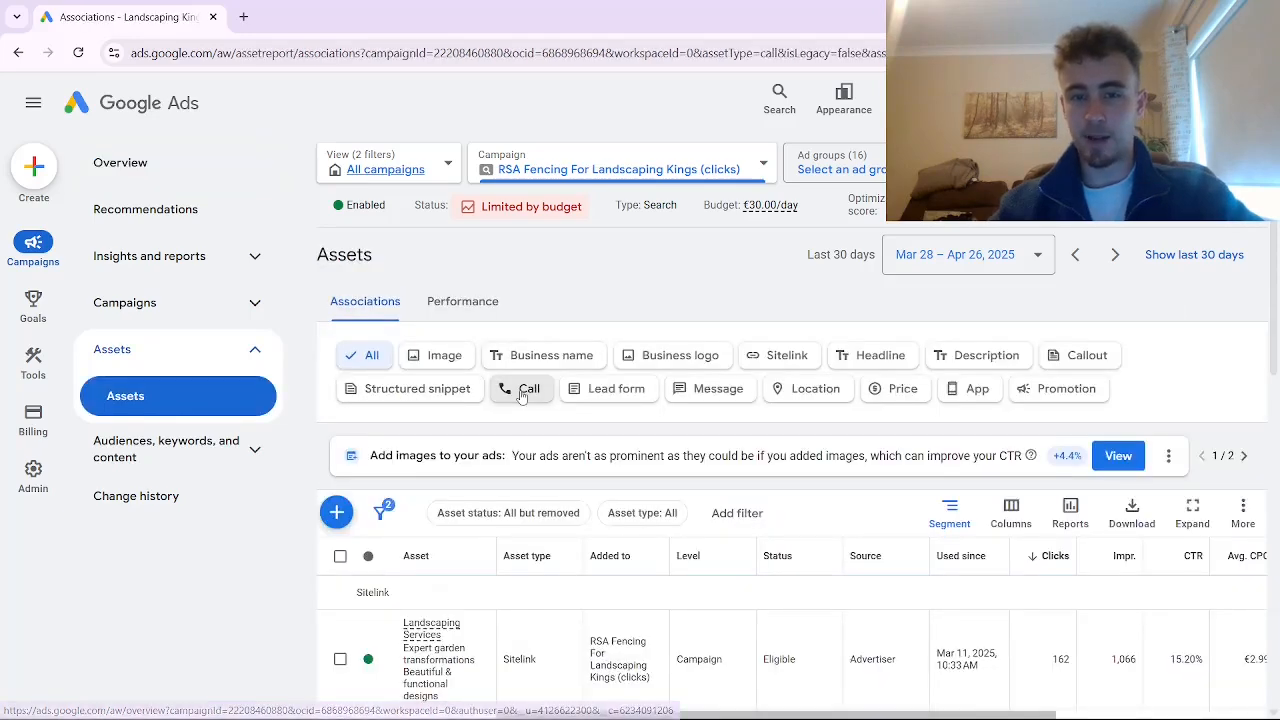
pyautogui.click(521, 393)
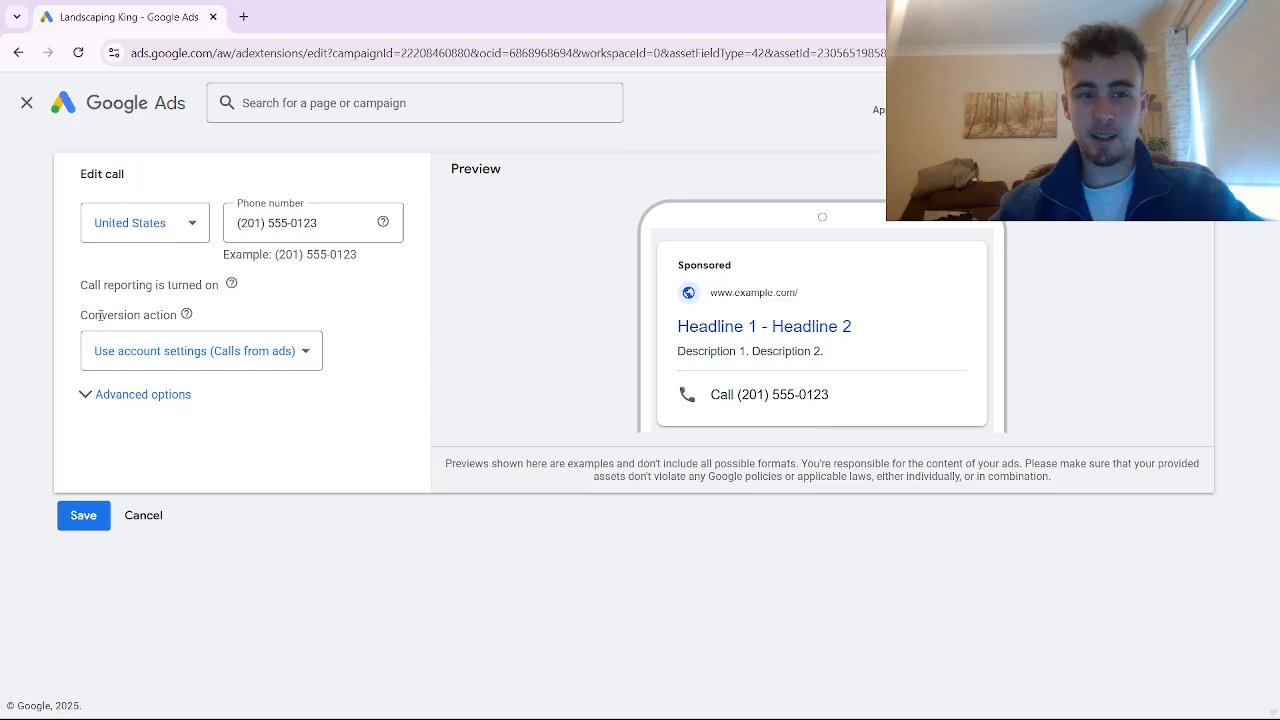
# Assign the 'call from call asset (for video)' conversion action to the call asset and save
pyautogui.click(219, 352)
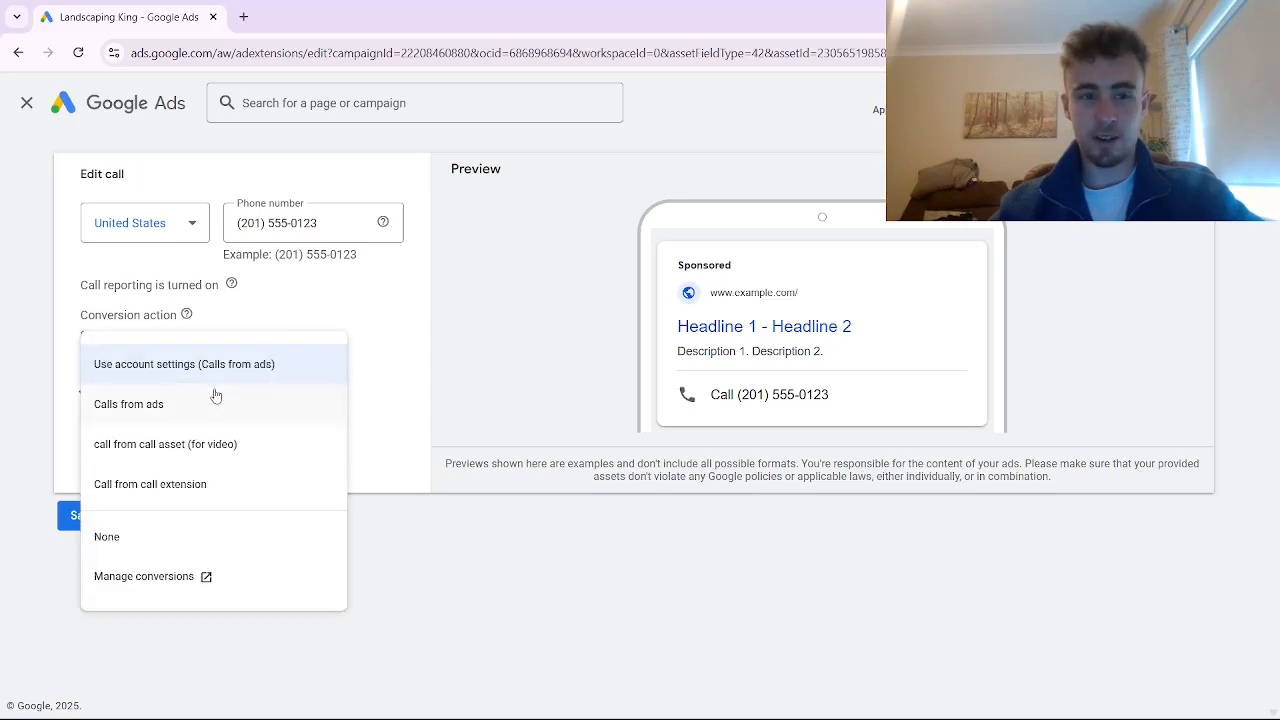
pyautogui.click(210, 366)
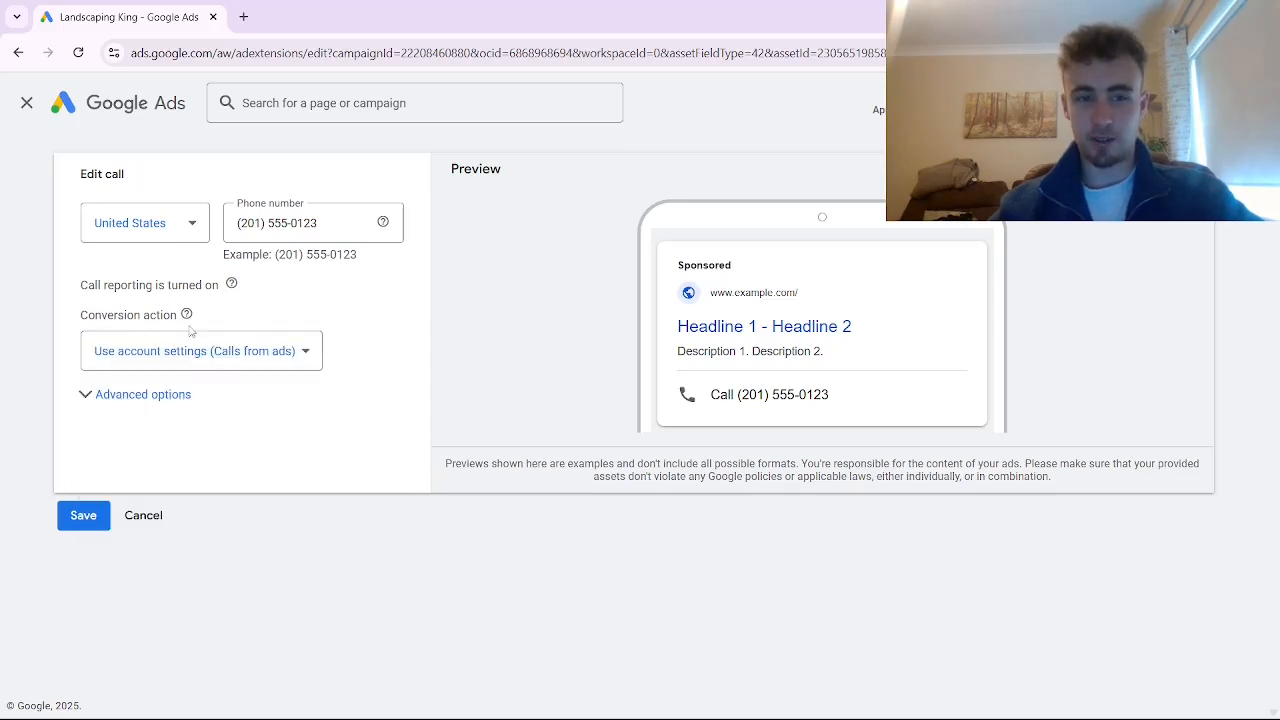
pyautogui.click(264, 350)
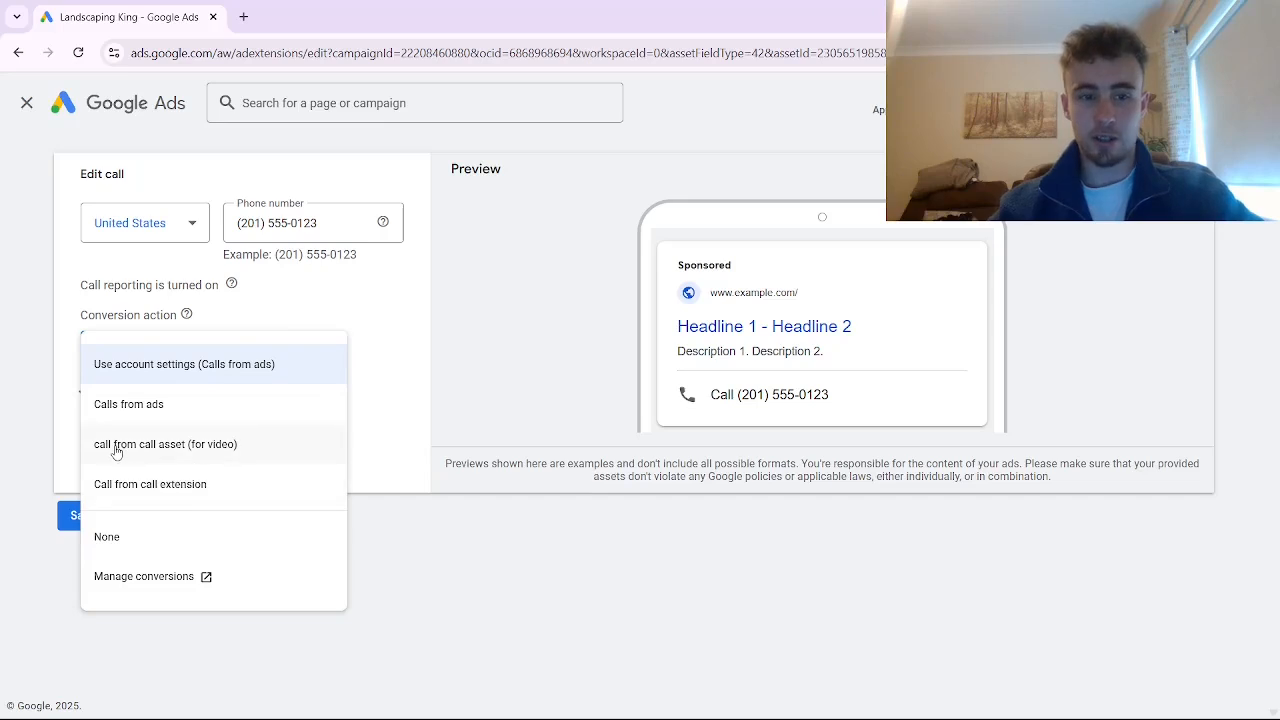
pyautogui.click(200, 446)
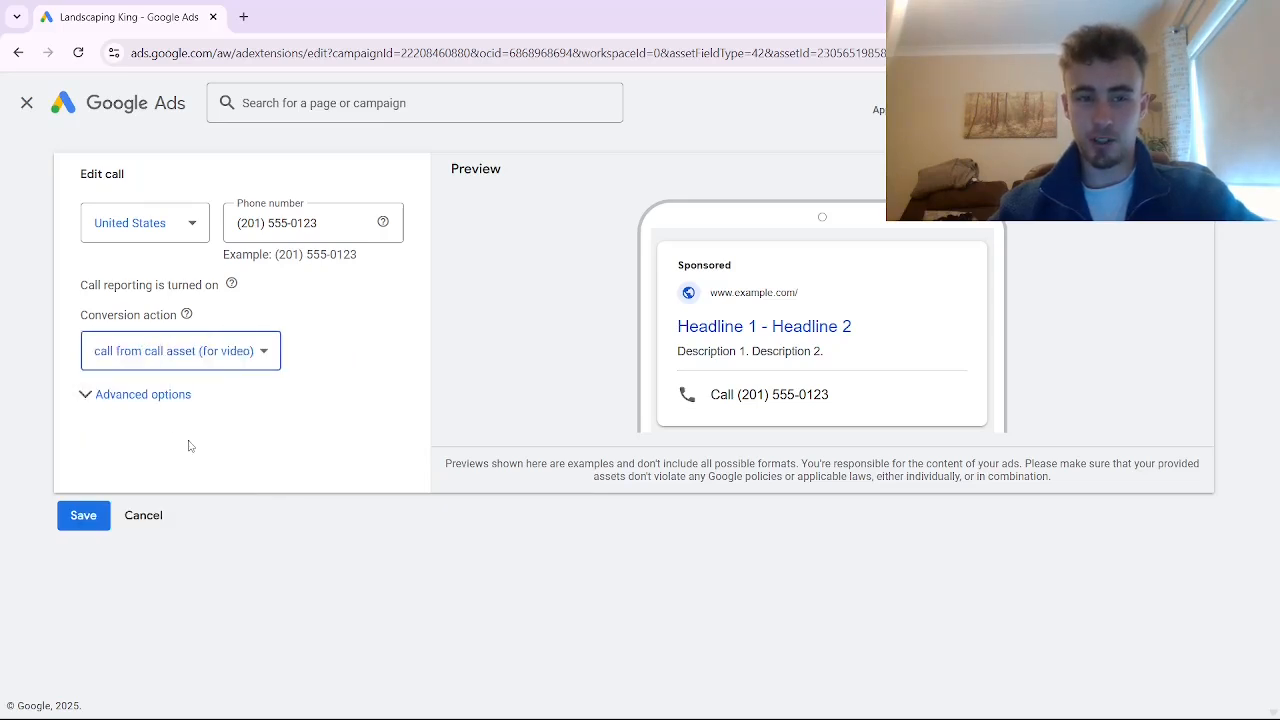
pyautogui.click(82, 518)
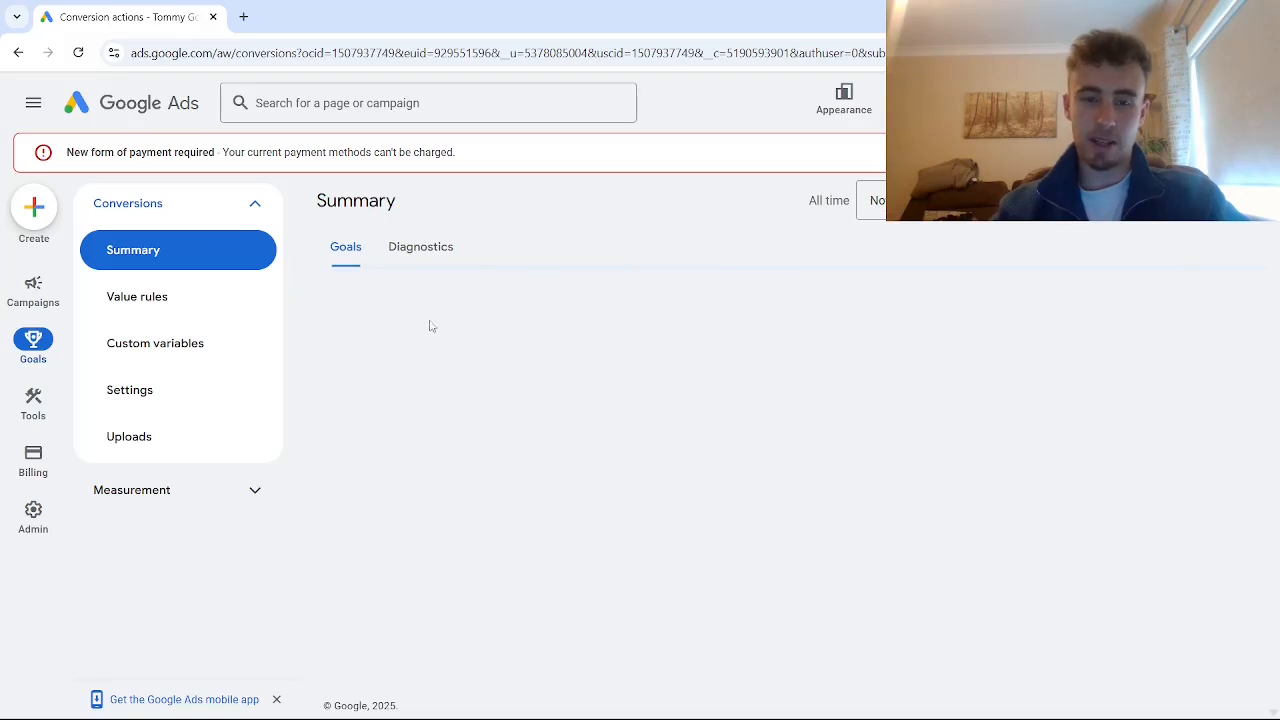
# Start a Calls from ads conversion action named 'call from call only ad (for video)'
pyautogui.scroll(-3, 537, 480)
pyautogui.scroll(3, 537, 480)
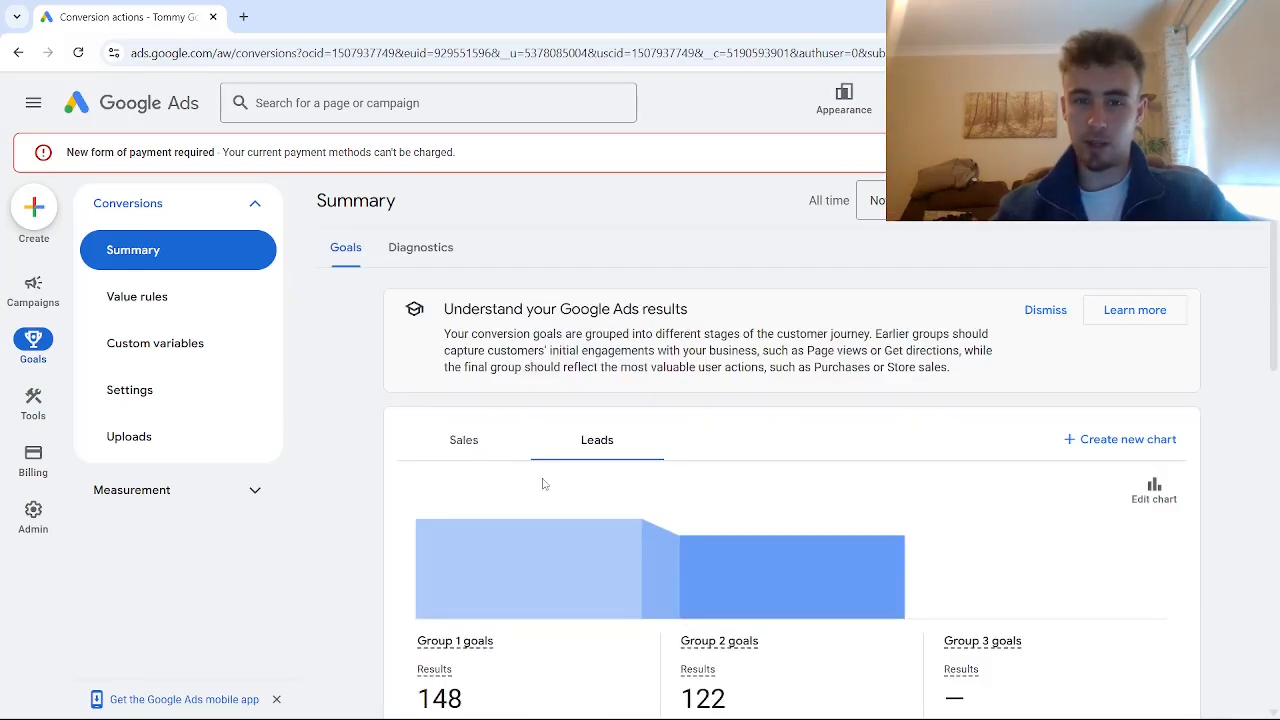
pyautogui.scroll(-5, 543, 484)
pyautogui.scroll(2, 530, 465)
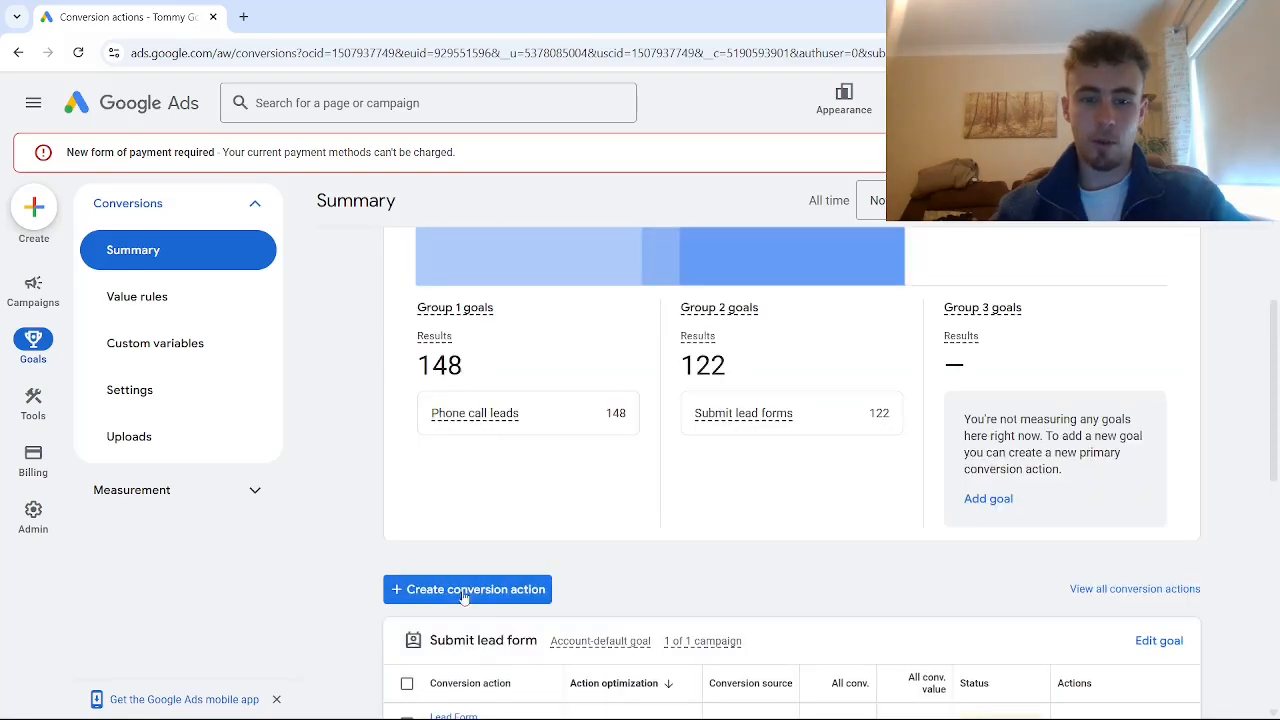
pyautogui.click(465, 590)
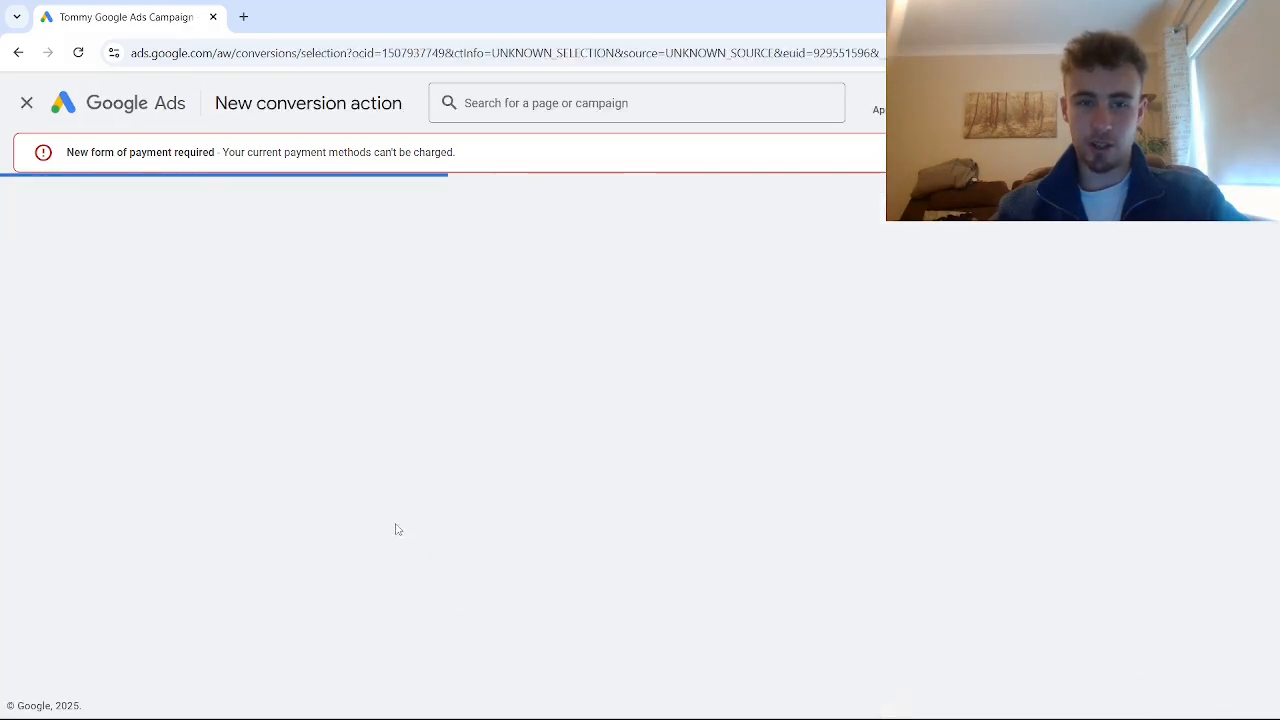
pyautogui.click(671, 414)
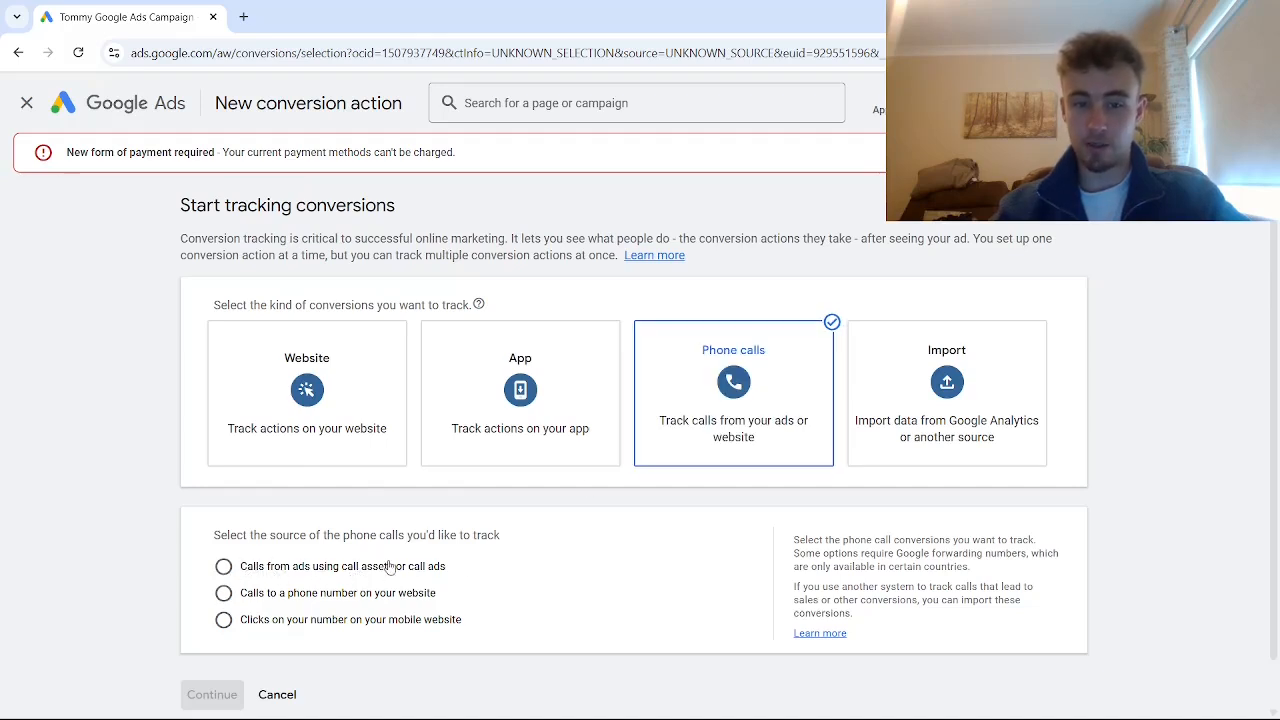
pyautogui.moveTo(407, 568); pyautogui.dragTo(447, 570)
pyautogui.click(226, 570)
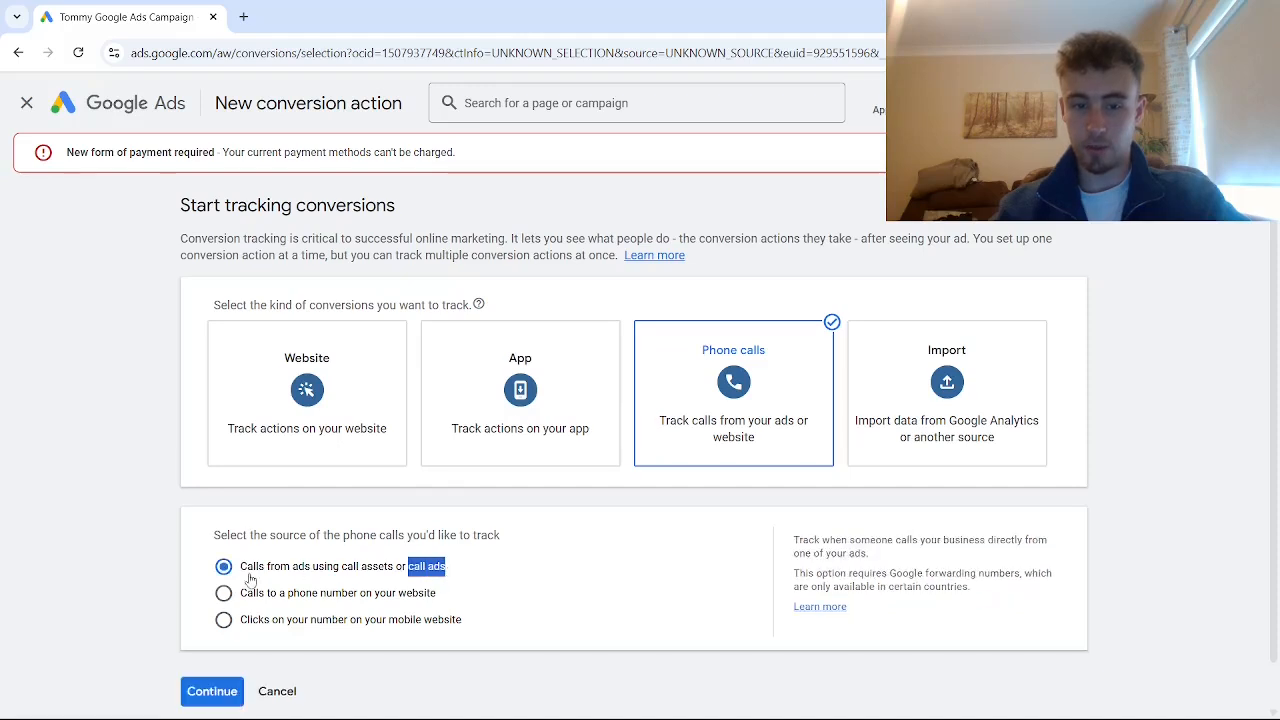
pyautogui.click(213, 696)
pyautogui.write('cal')
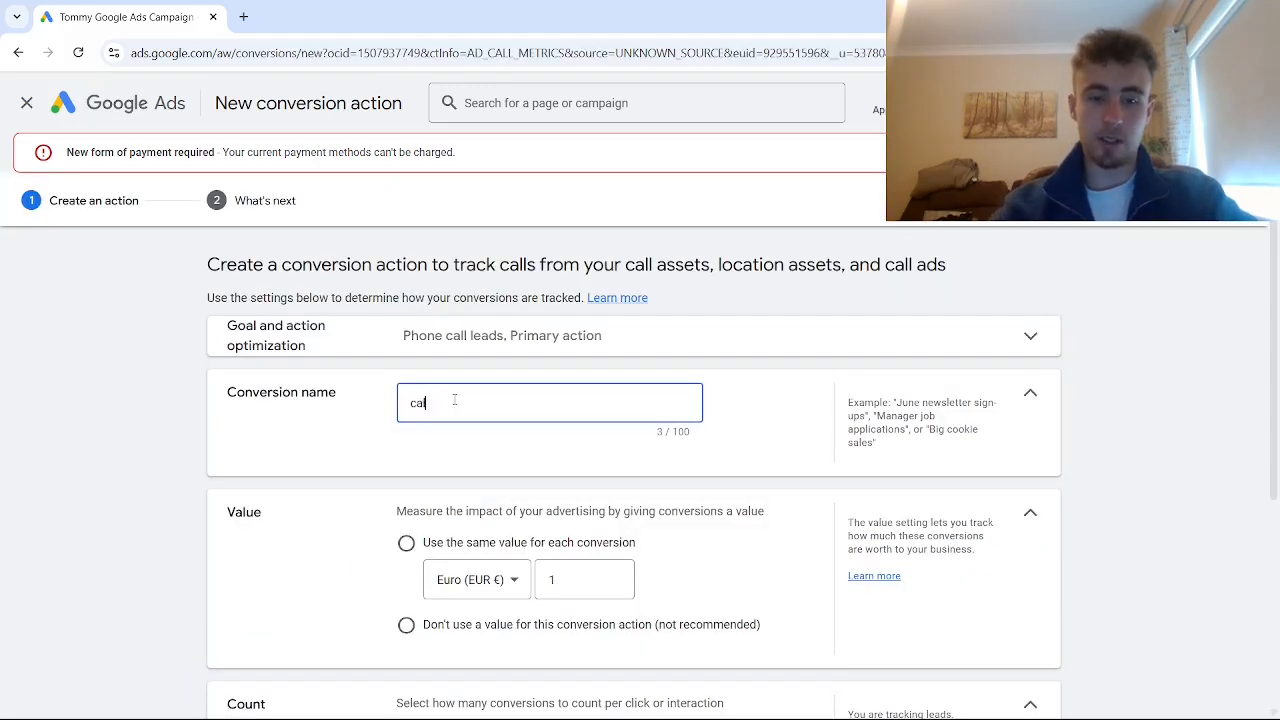
pyautogui.write('l from call')
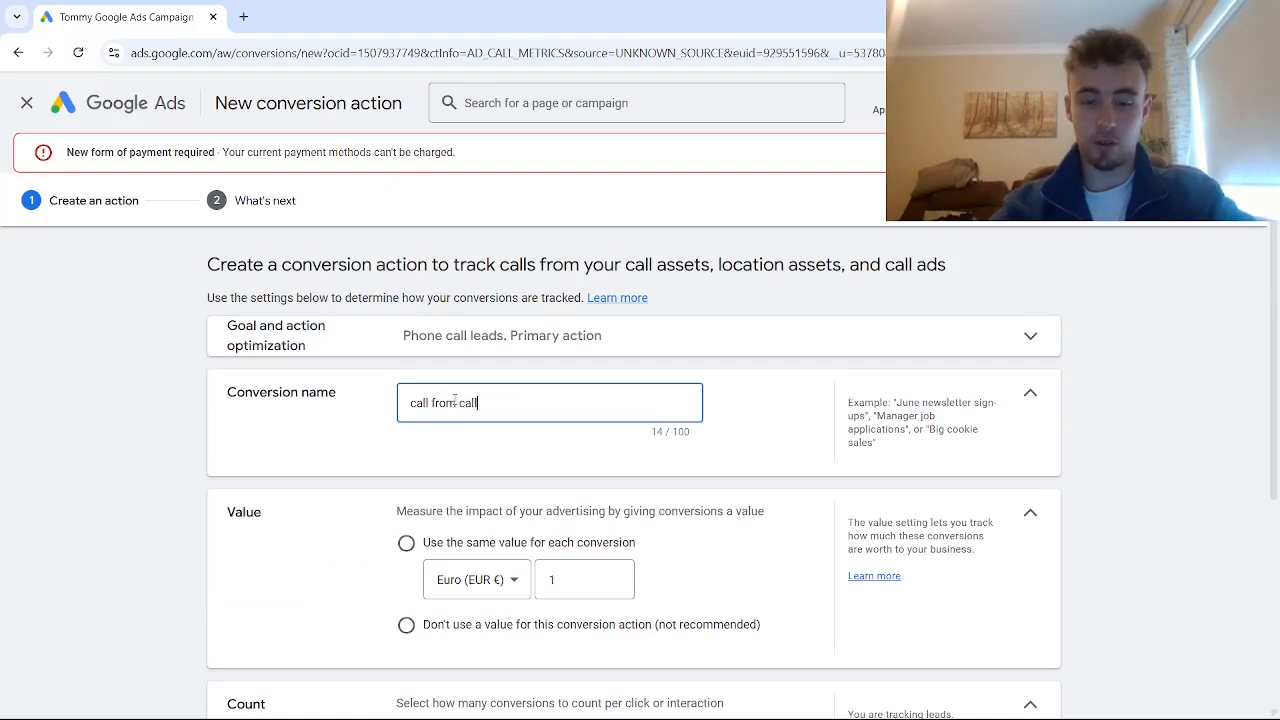
pyautogui.write(' only ad (for vid')
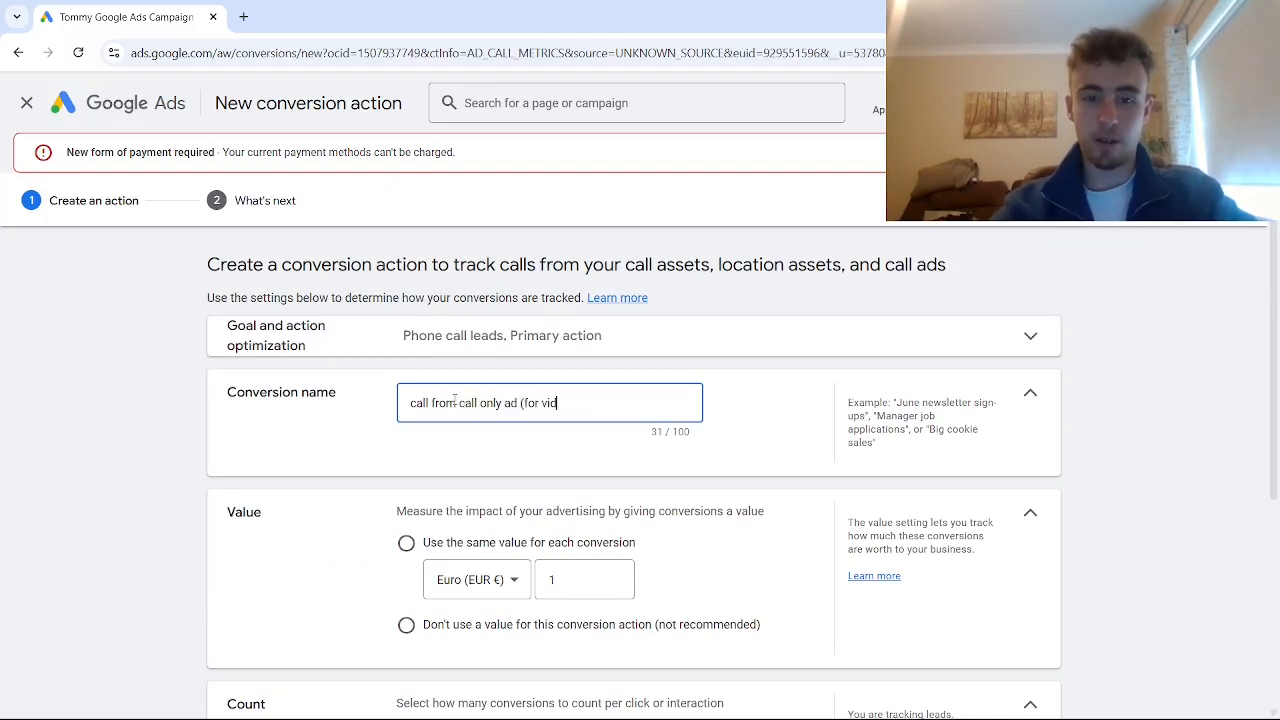
pyautogui.write('eo)')
# Choose no conversion value, set the minimum call length to 1 second, and create it
pyautogui.scroll(-2, 430, 430)
pyautogui.click(409, 459)
pyautogui.scroll(-2, 518, 468)
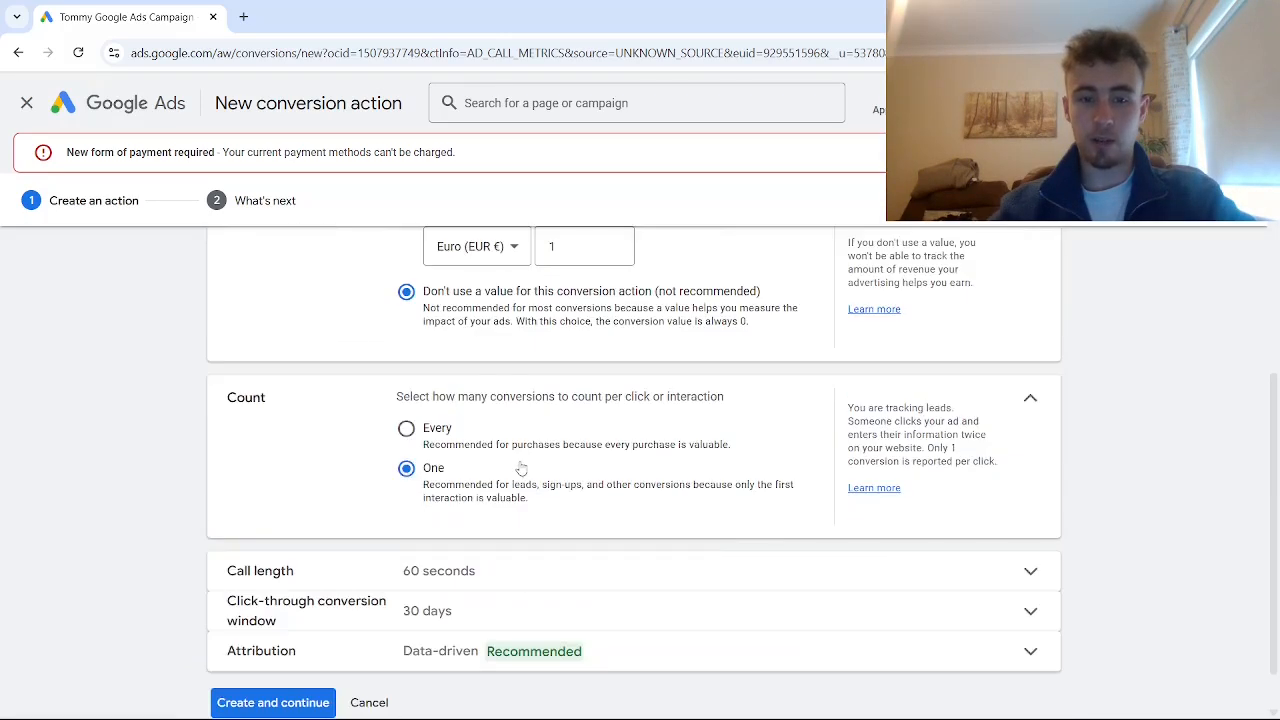
pyautogui.scroll(-1, 380, 440)
pyautogui.click(455, 521)
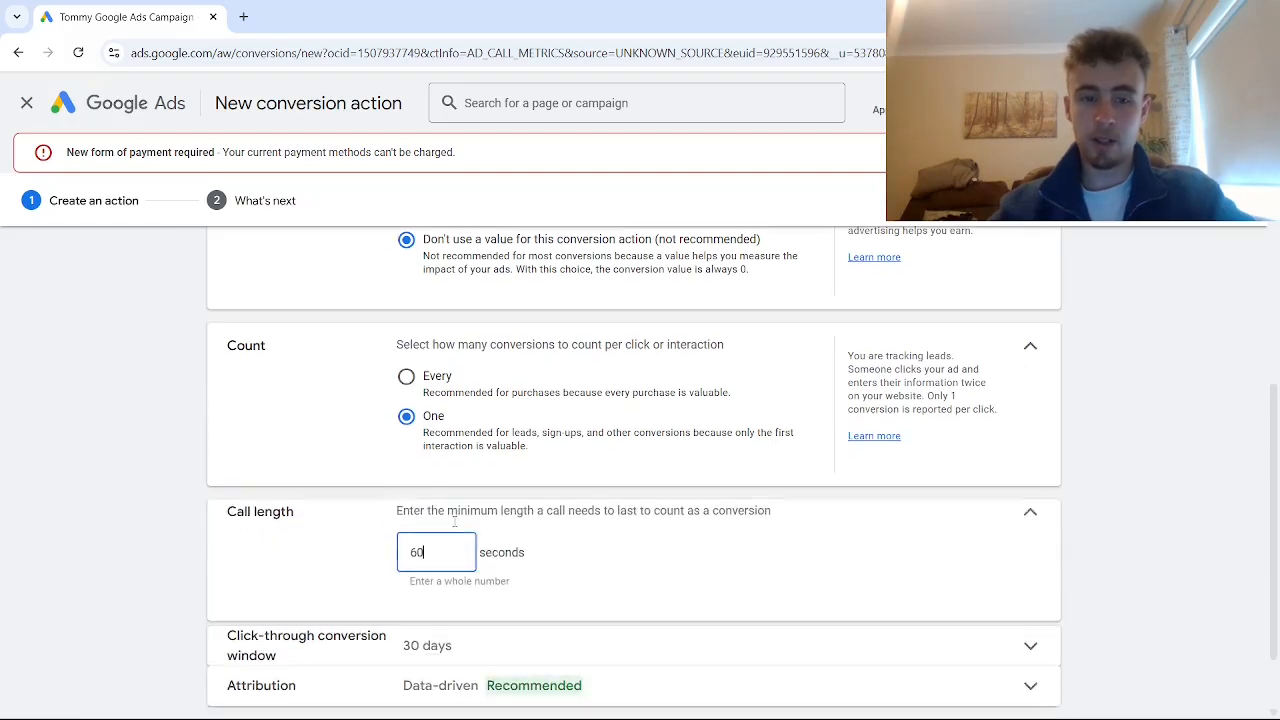
pyautogui.press('BackSpace')
pyautogui.press('BackSpace')
pyautogui.write('1')
pyautogui.scroll(-1, 452, 521)
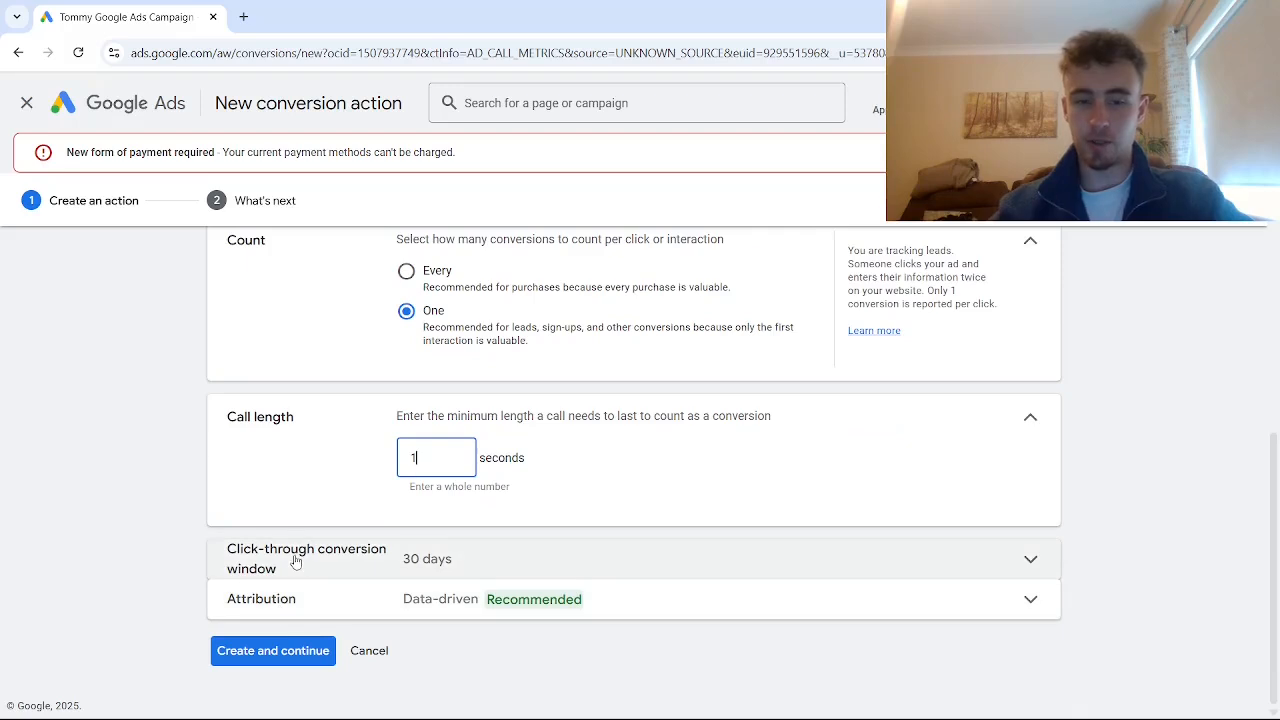
pyautogui.click(290, 657)
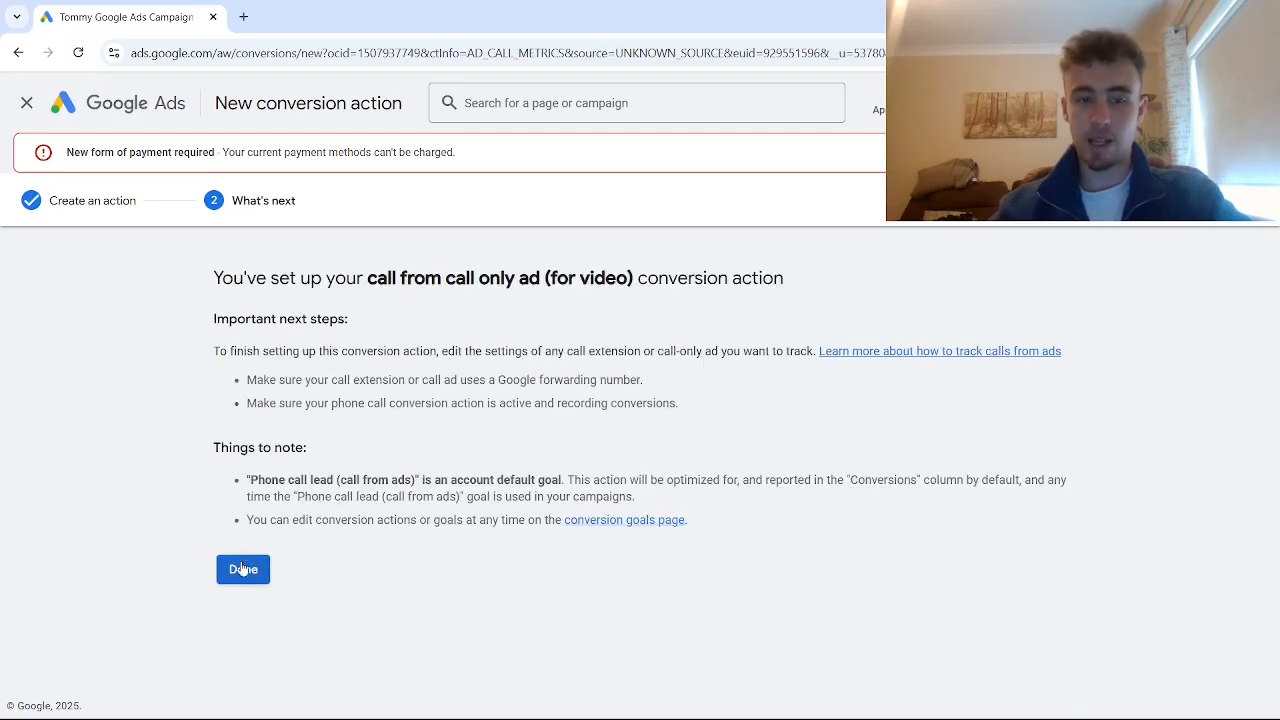
# Finish the new conversion action and open a call-only ad's Conversion action choices
pyautogui.click(243, 569)
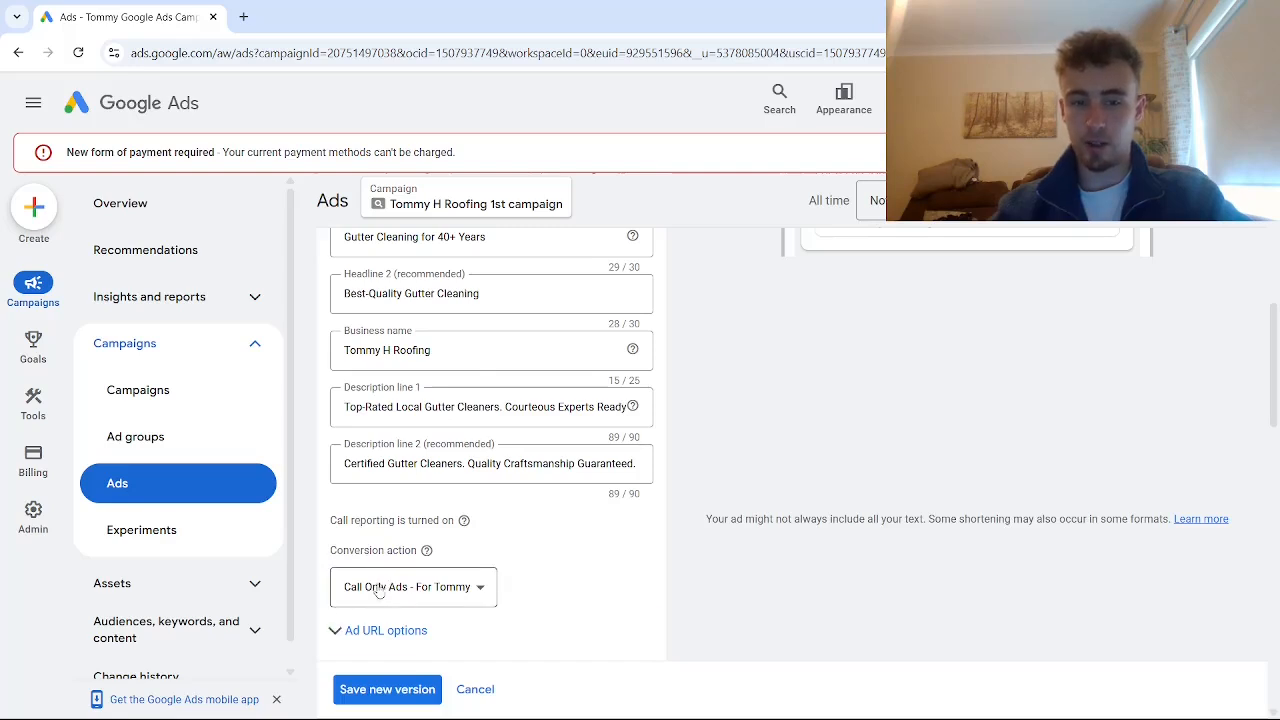
pyautogui.click(438, 590)
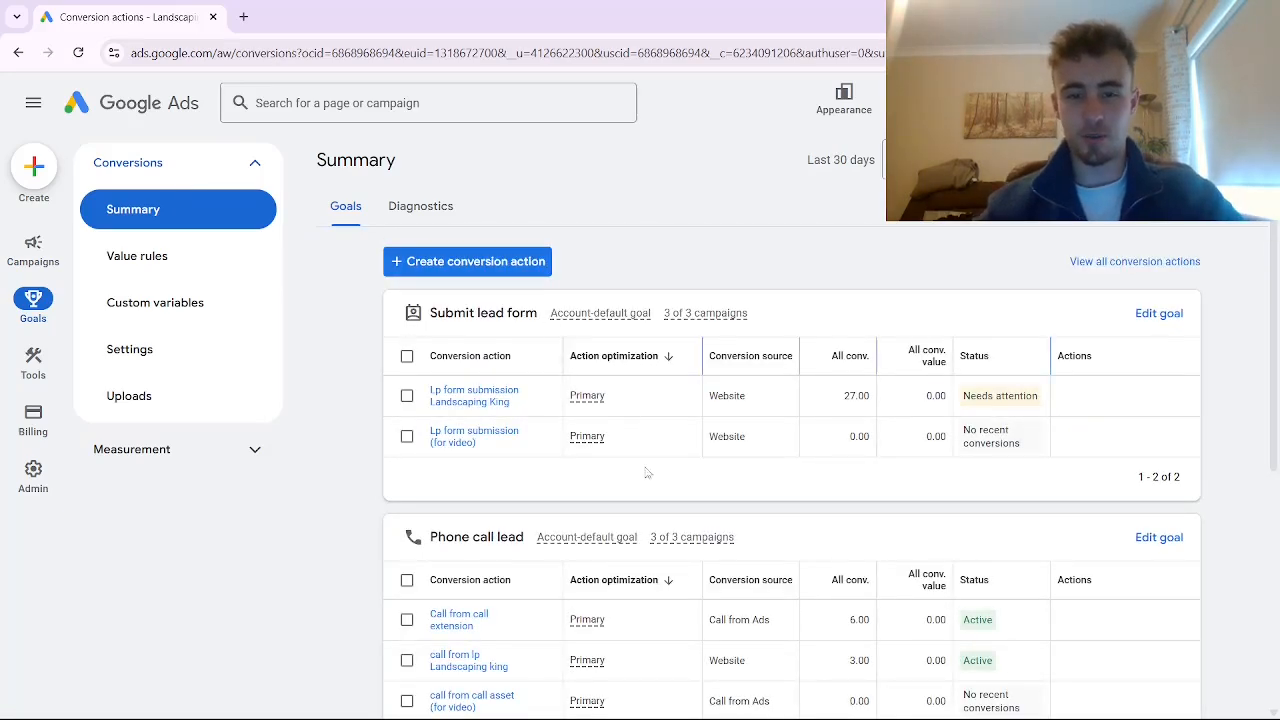
# Start a website-call conversion action named 'call from landing page (for video)'
pyautogui.scroll(-1, 485, 291)
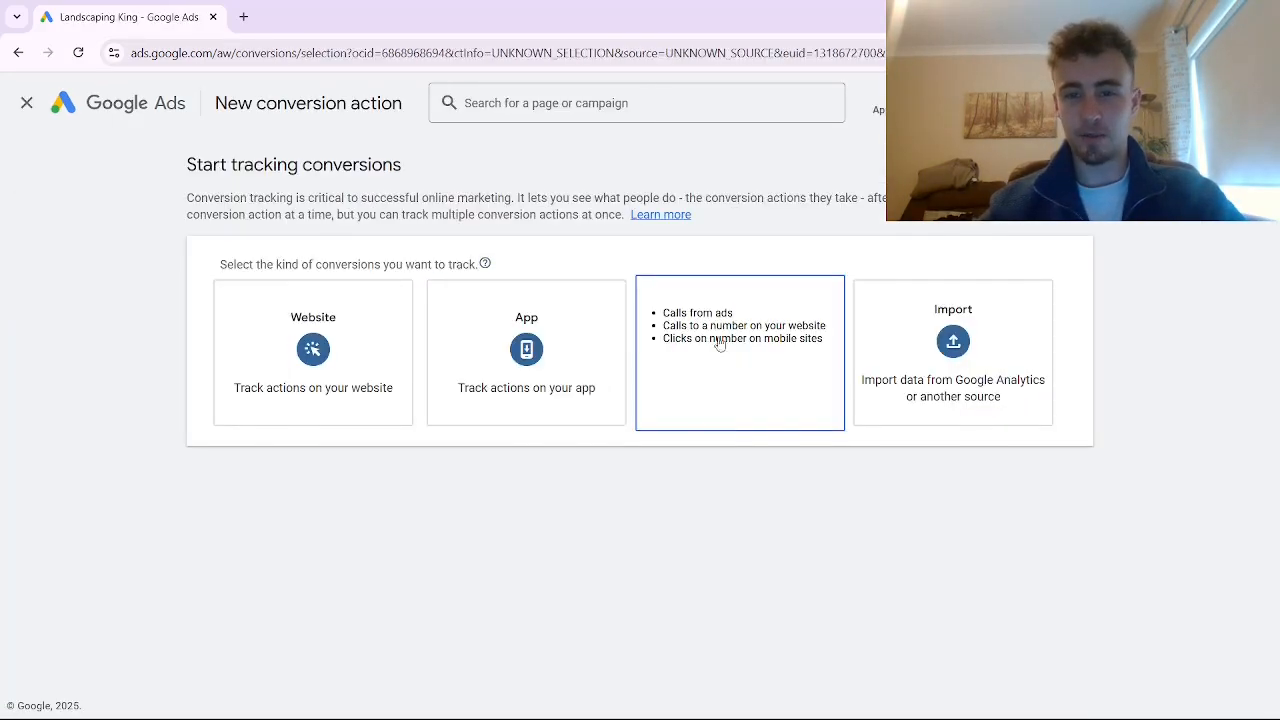
pyautogui.click(748, 367)
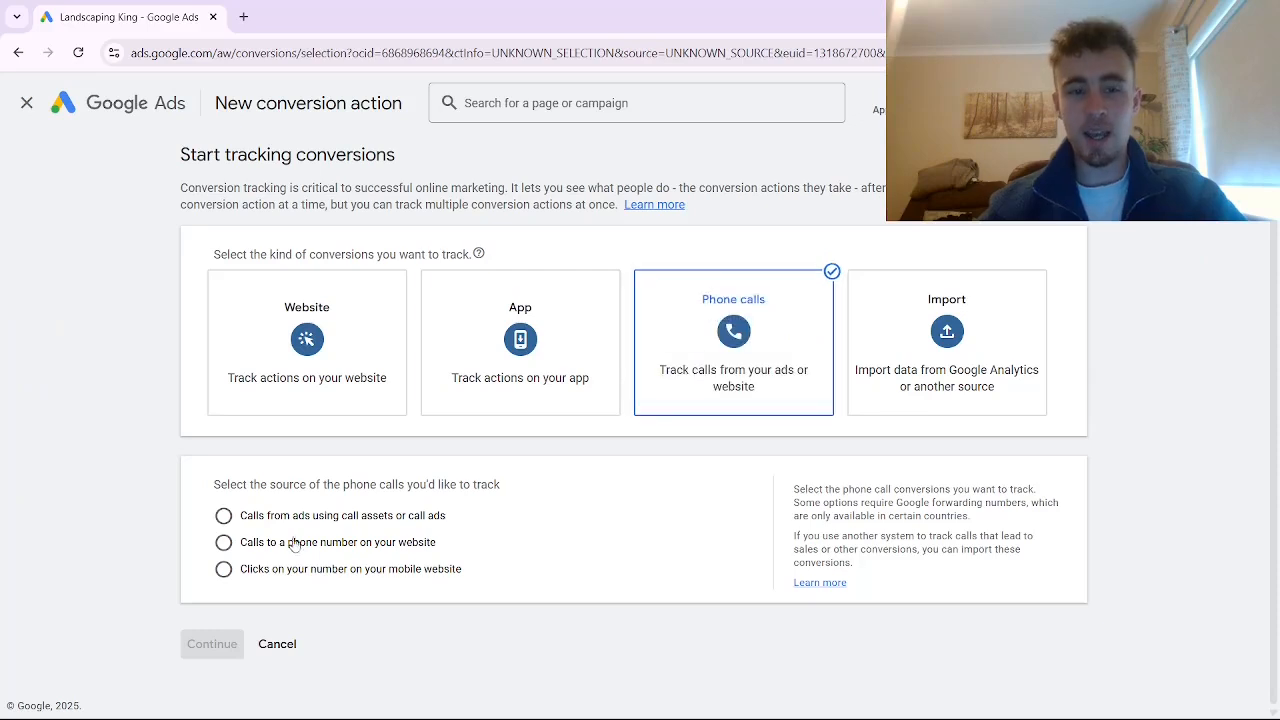
pyautogui.click(224, 545)
pyautogui.click(206, 647)
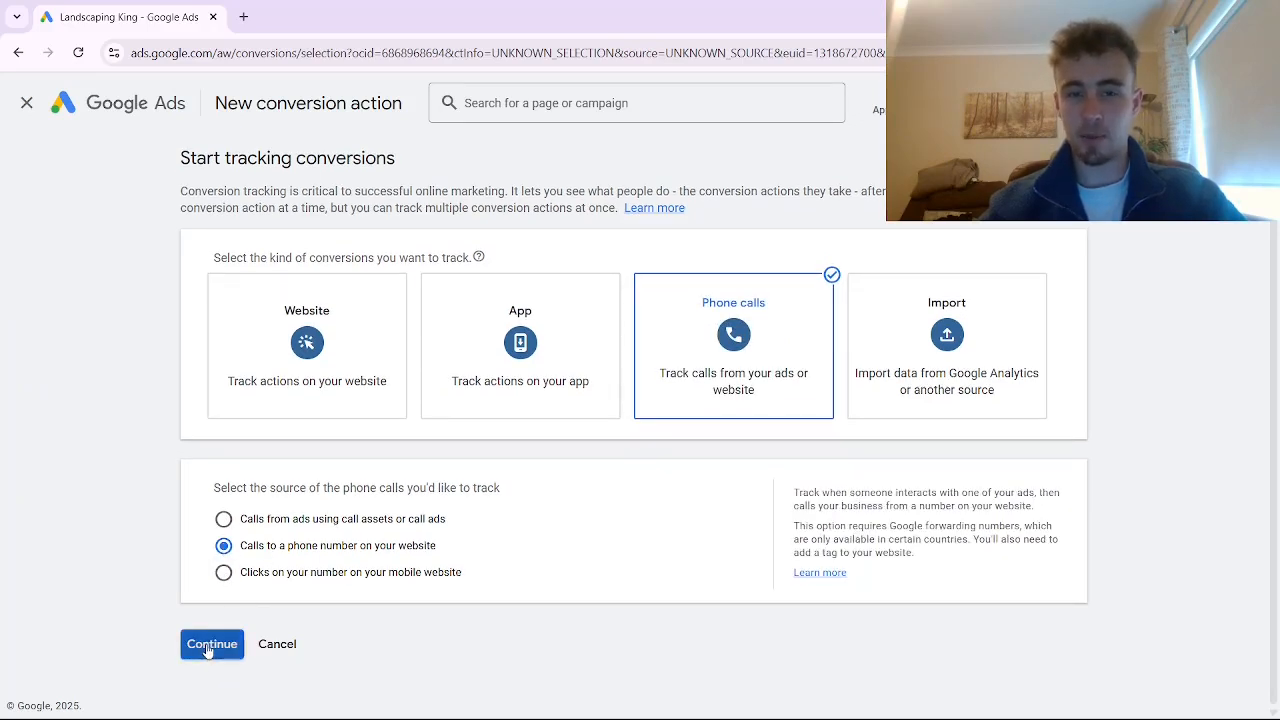
pyautogui.write('ca')
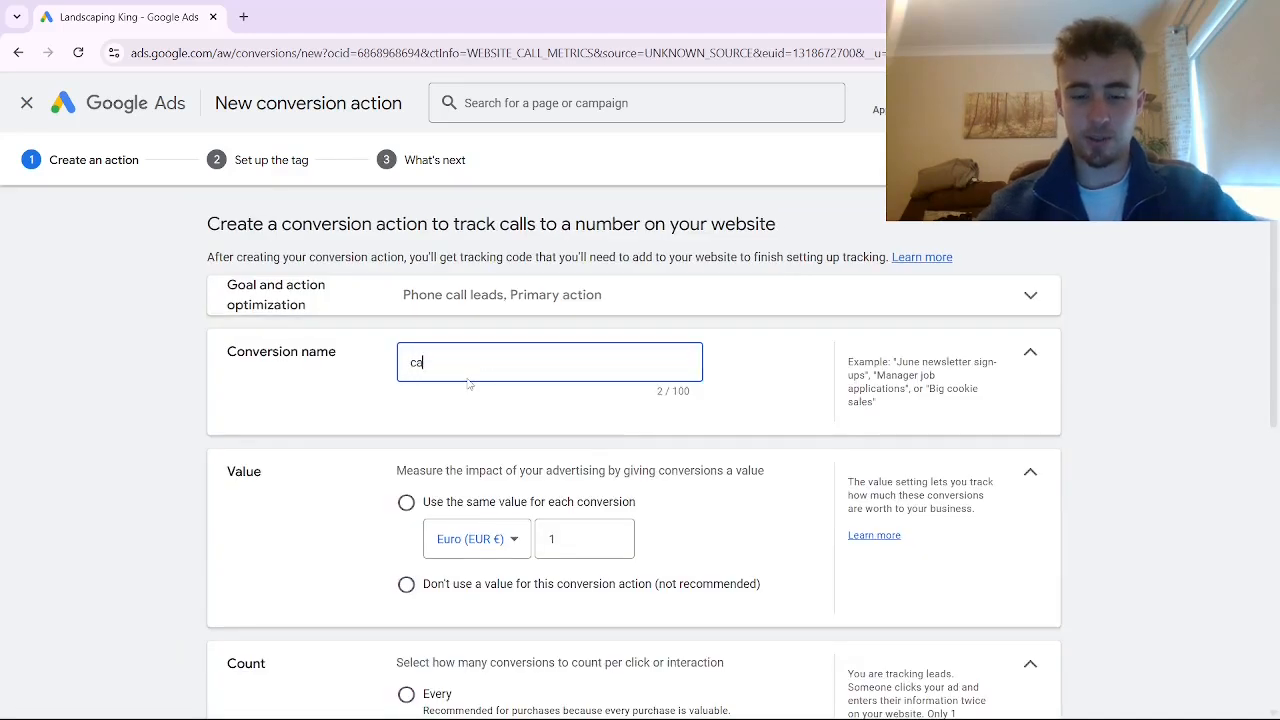
pyautogui.write('ll from lan')
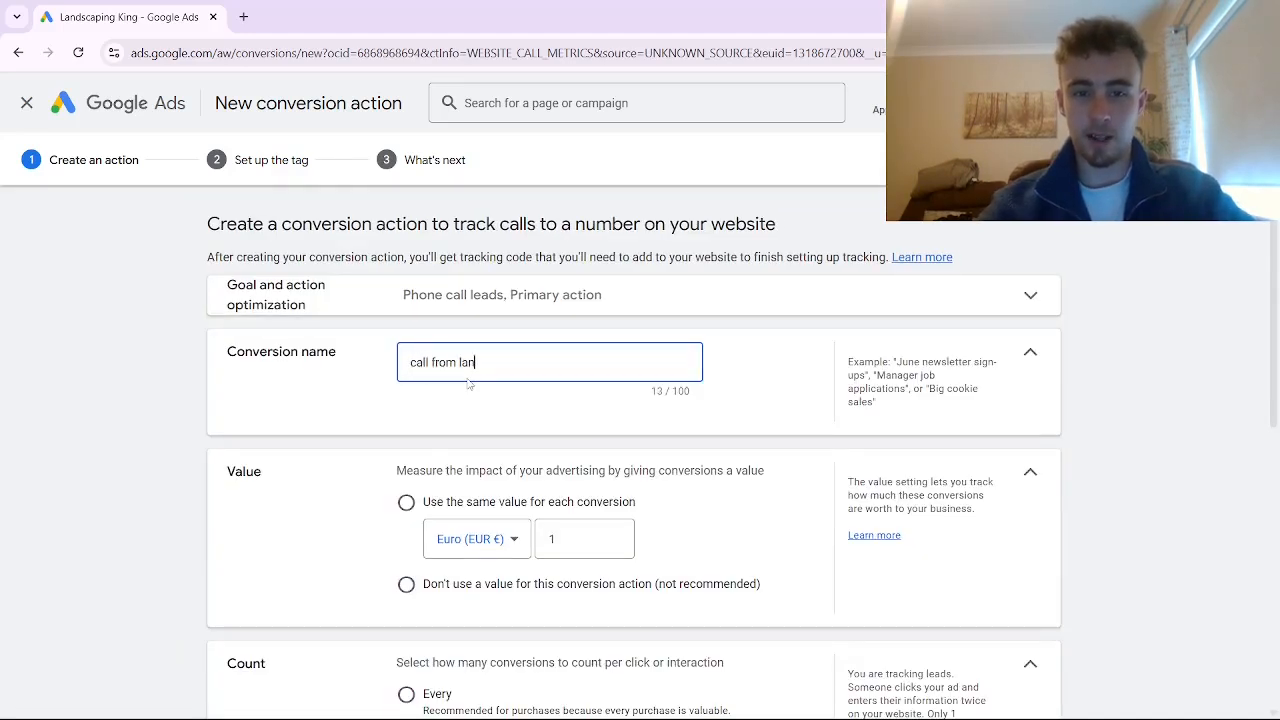
pyautogui.write('ding page (for video)')
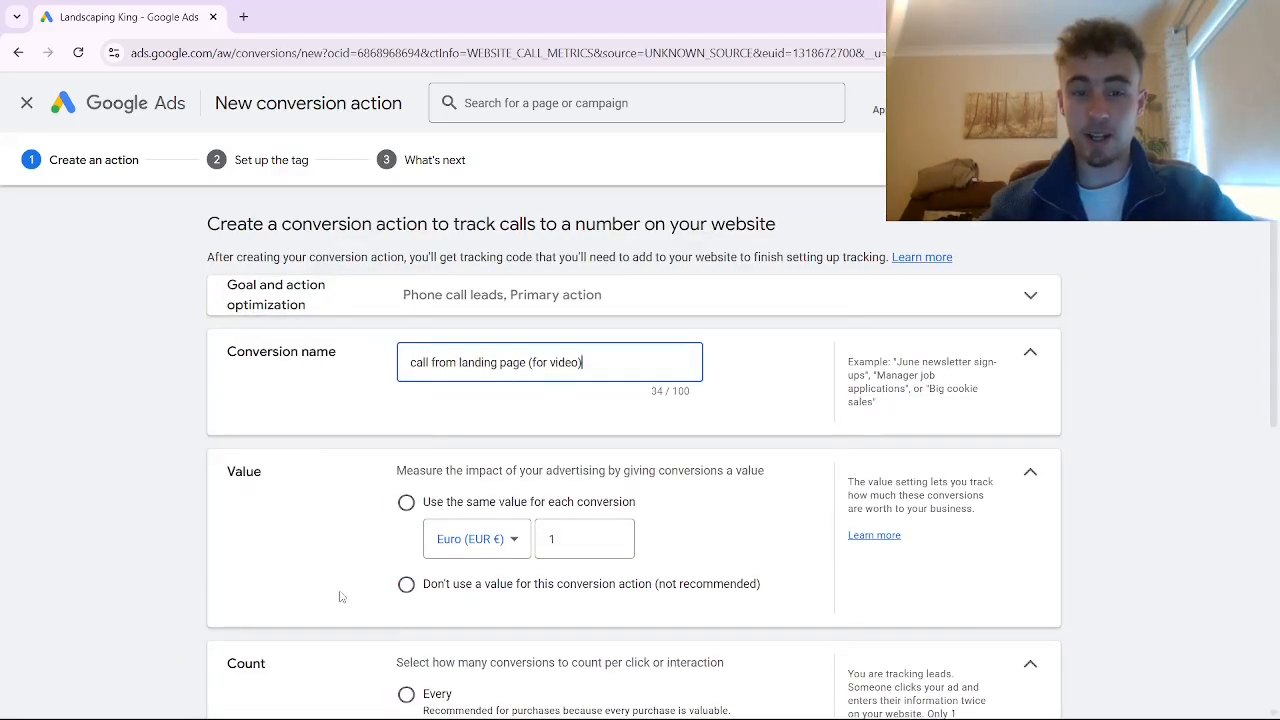
# Set the conversion to use no value and move to the destination phone number field
pyautogui.scroll(-1, 340, 597)
pyautogui.click(406, 501)
pyautogui.scroll(-2, 439, 498)
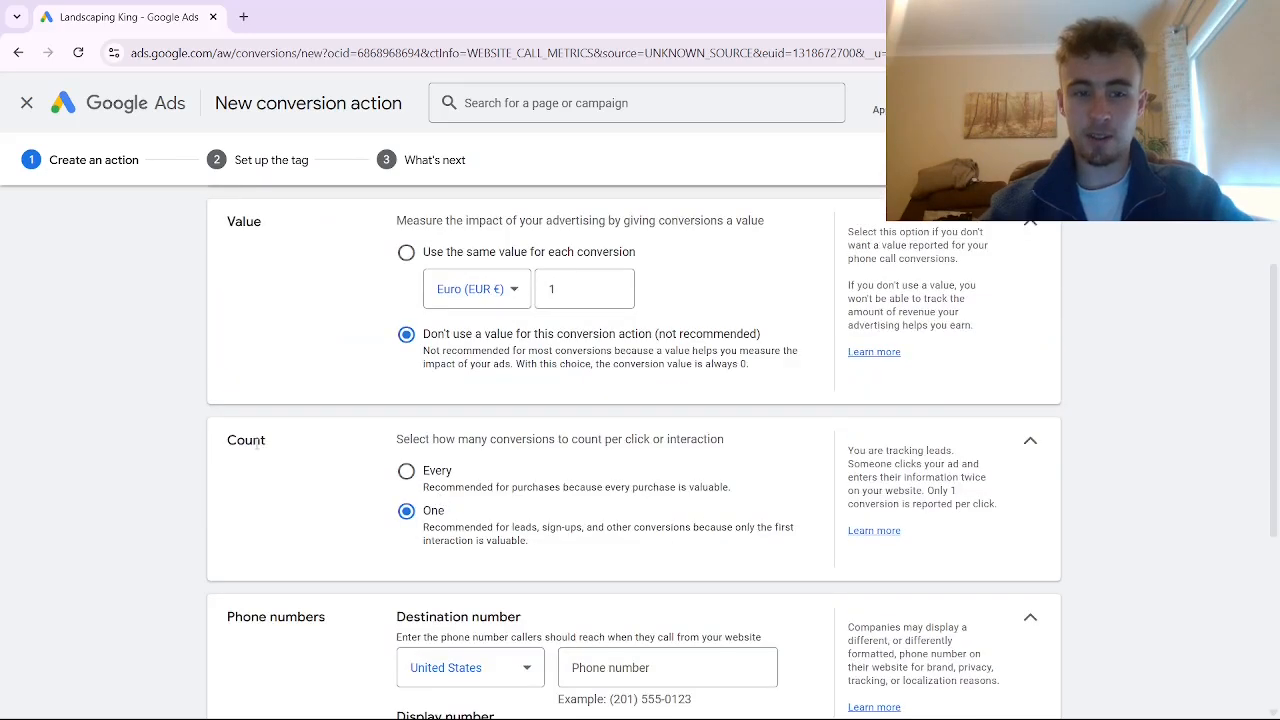
pyautogui.scroll(-2, 495, 545)
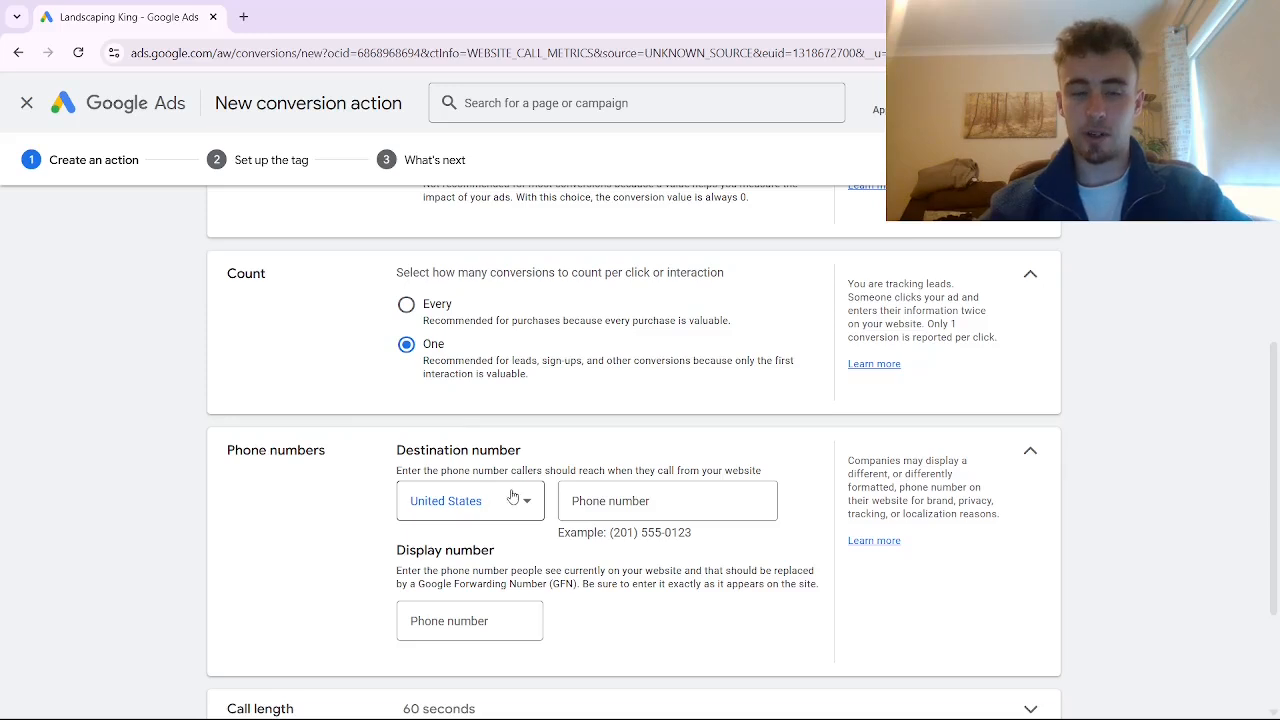
pyautogui.click(586, 501)
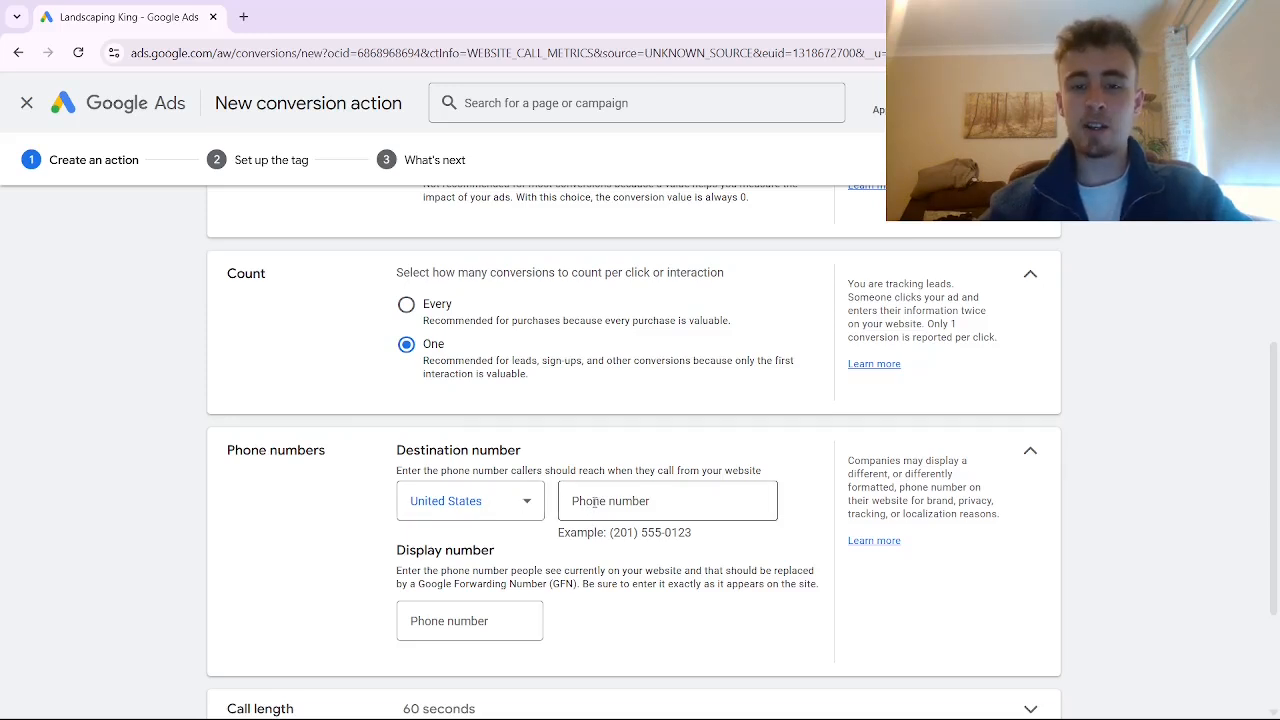
pyautogui.click(621, 495)
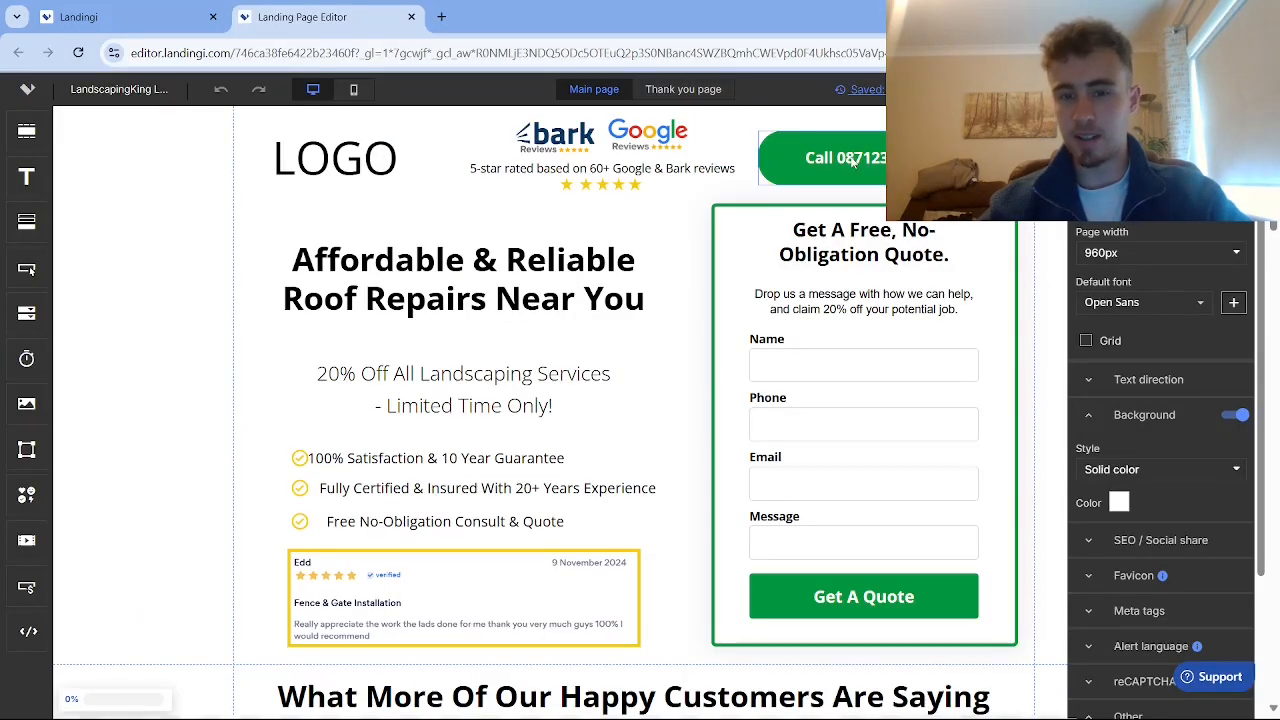
# Look up the Call button's phone number under its Click Action in Landingi, then return to Google Ads
pyautogui.click(765, 135)
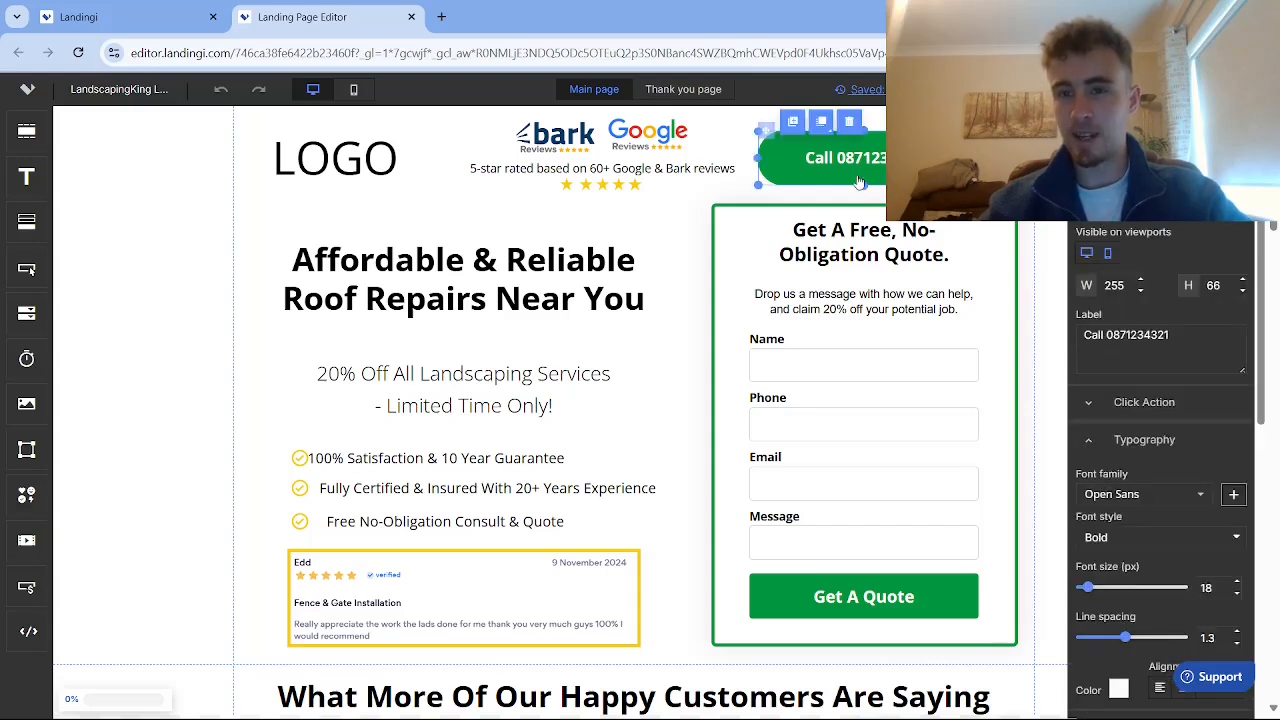
pyautogui.click(1143, 405)
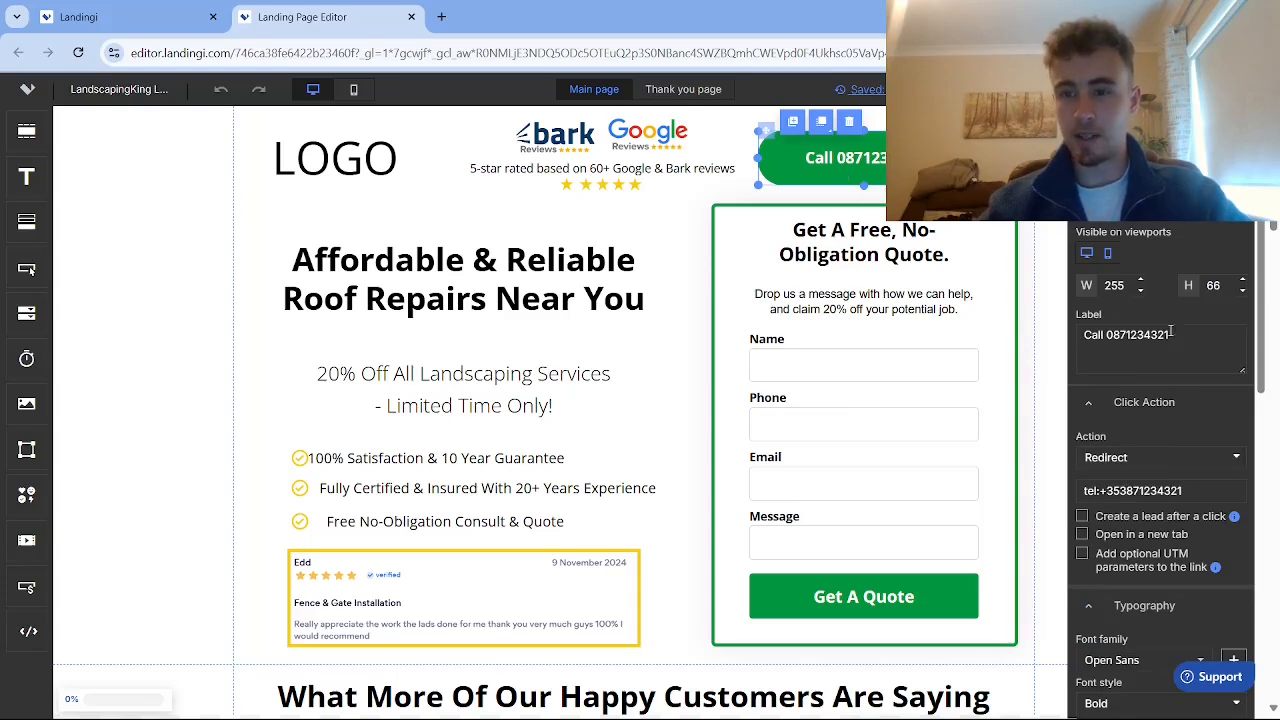
pyautogui.moveTo(1171, 332); pyautogui.dragTo(1105, 336)
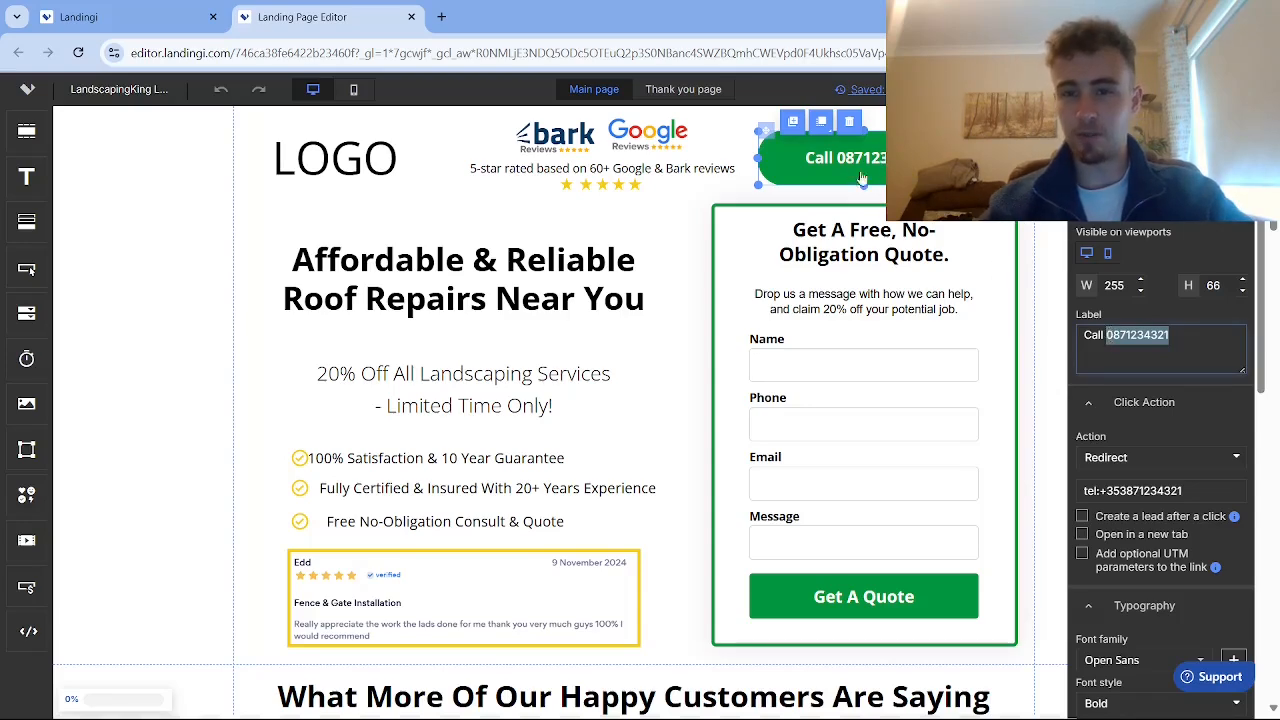
pyautogui.hotkey('alt', 'Tab')
# Choose Ireland and enter the business number as both destination and displayed phone number
pyautogui.click(474, 512)
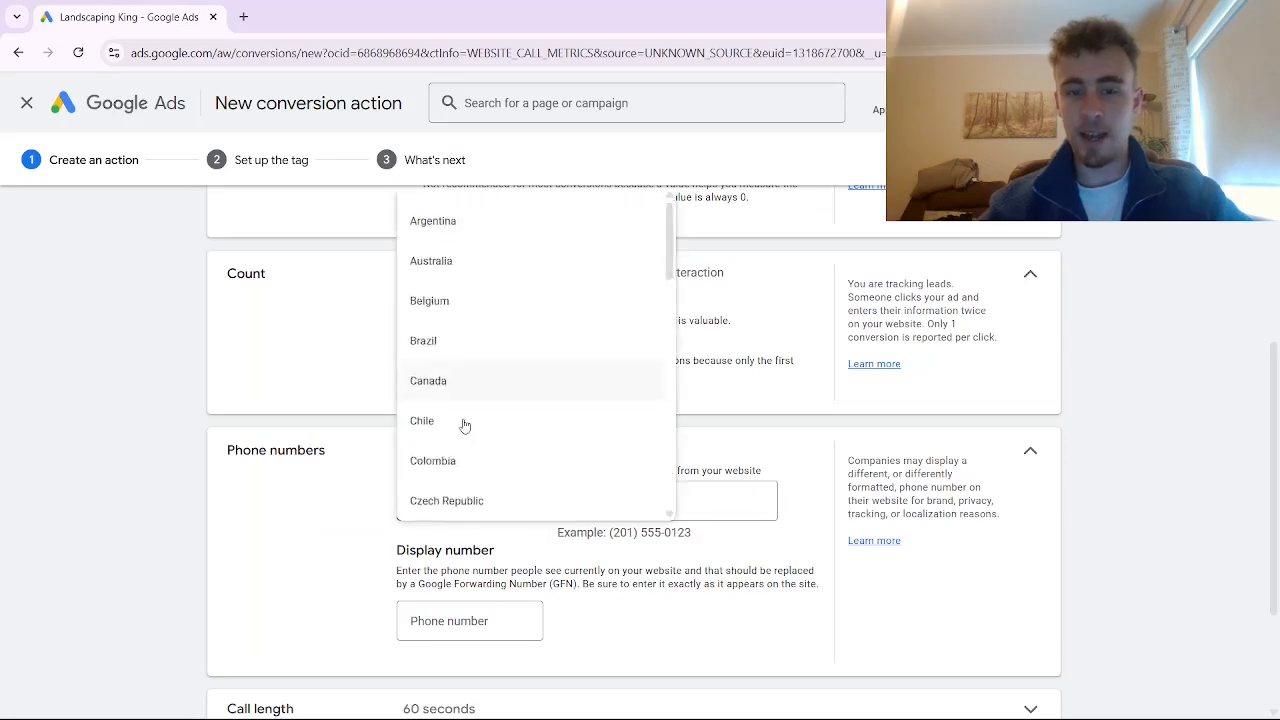
pyautogui.scroll(-10, 490, 423)
pyautogui.scroll(4, 515, 445)
pyautogui.scroll(6, 519, 452)
pyautogui.scroll(-5, 517, 449)
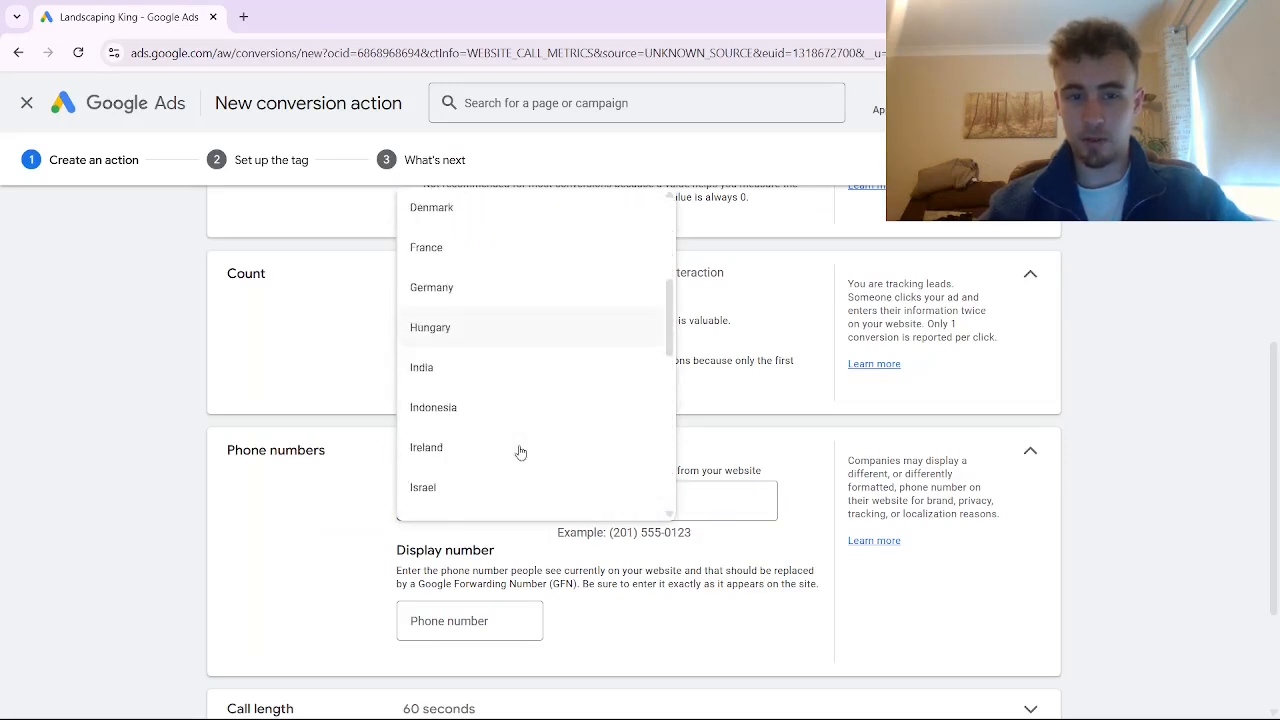
pyautogui.click(468, 285)
pyautogui.click(660, 501)
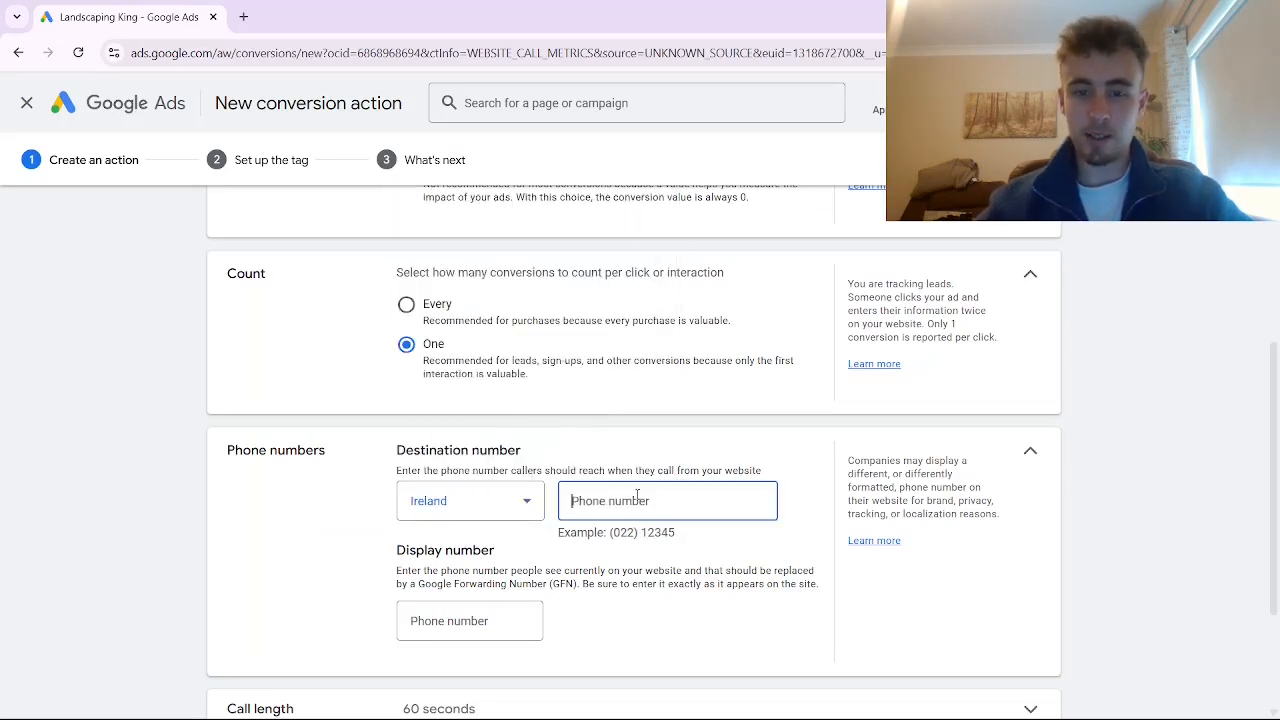
pyautogui.click(448, 620)
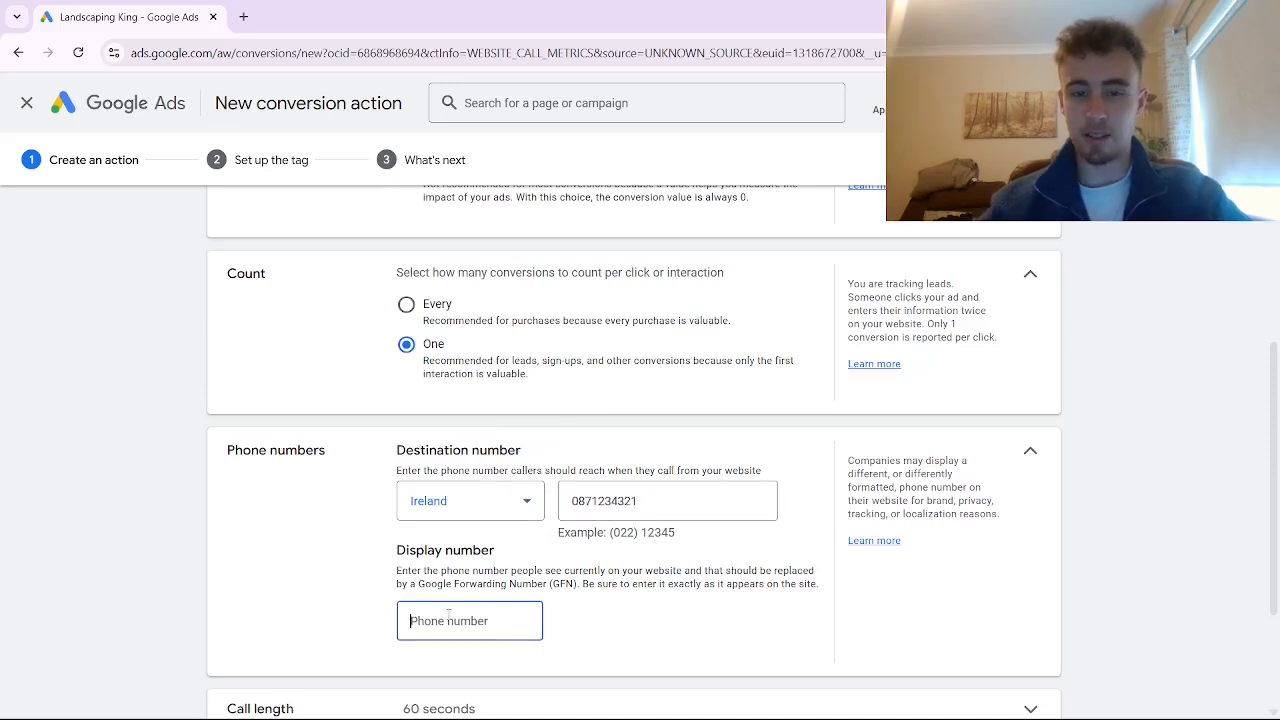
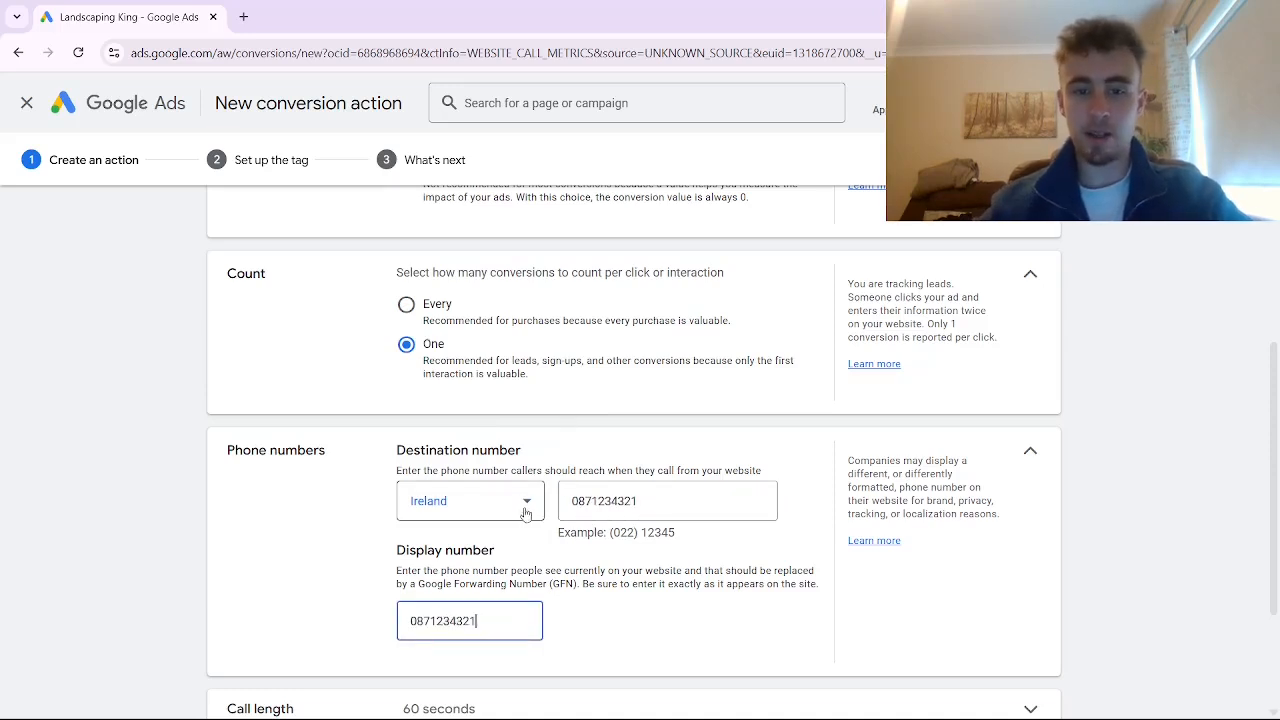
# Set the minimum call length to 1 second and create the conversion action
pyautogui.scroll(-1, 525, 505)
pyautogui.click(665, 425)
pyautogui.scroll(-1, 654, 423)
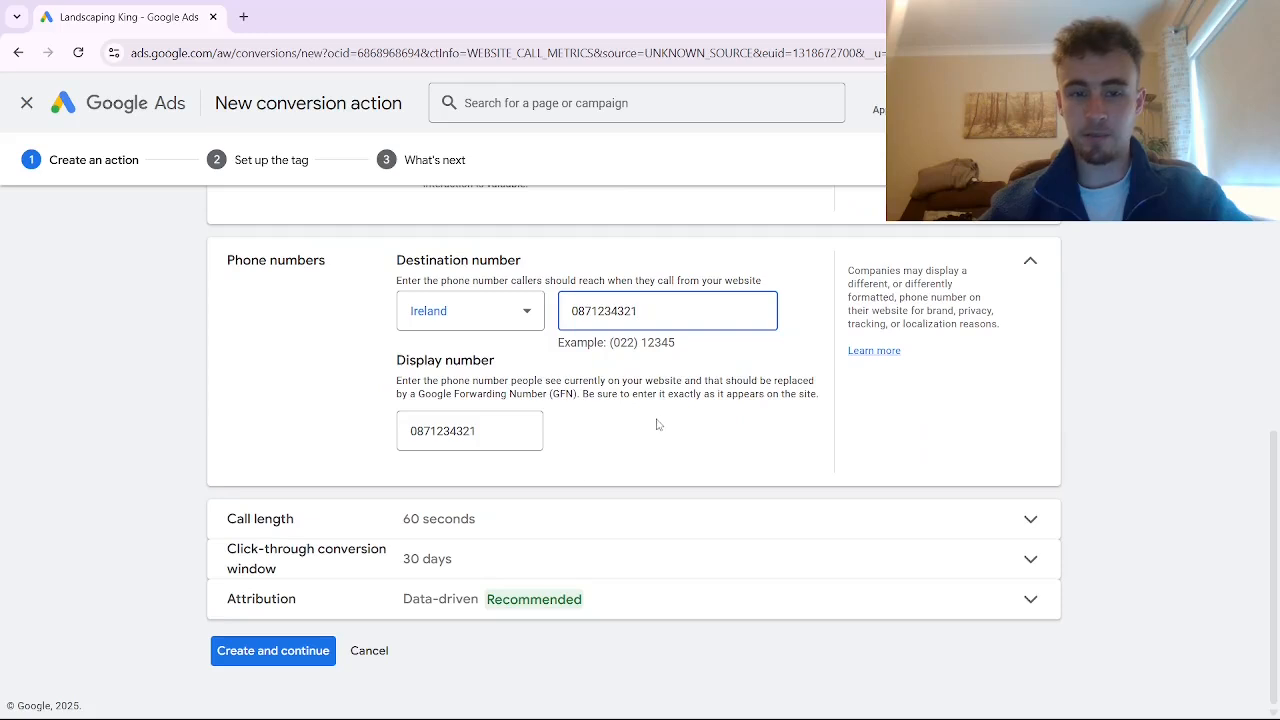
pyautogui.click(441, 515)
pyautogui.press('BackSpace')
pyautogui.press('BackSpace')
pyautogui.write('1')
pyautogui.scroll(-1, 473, 522)
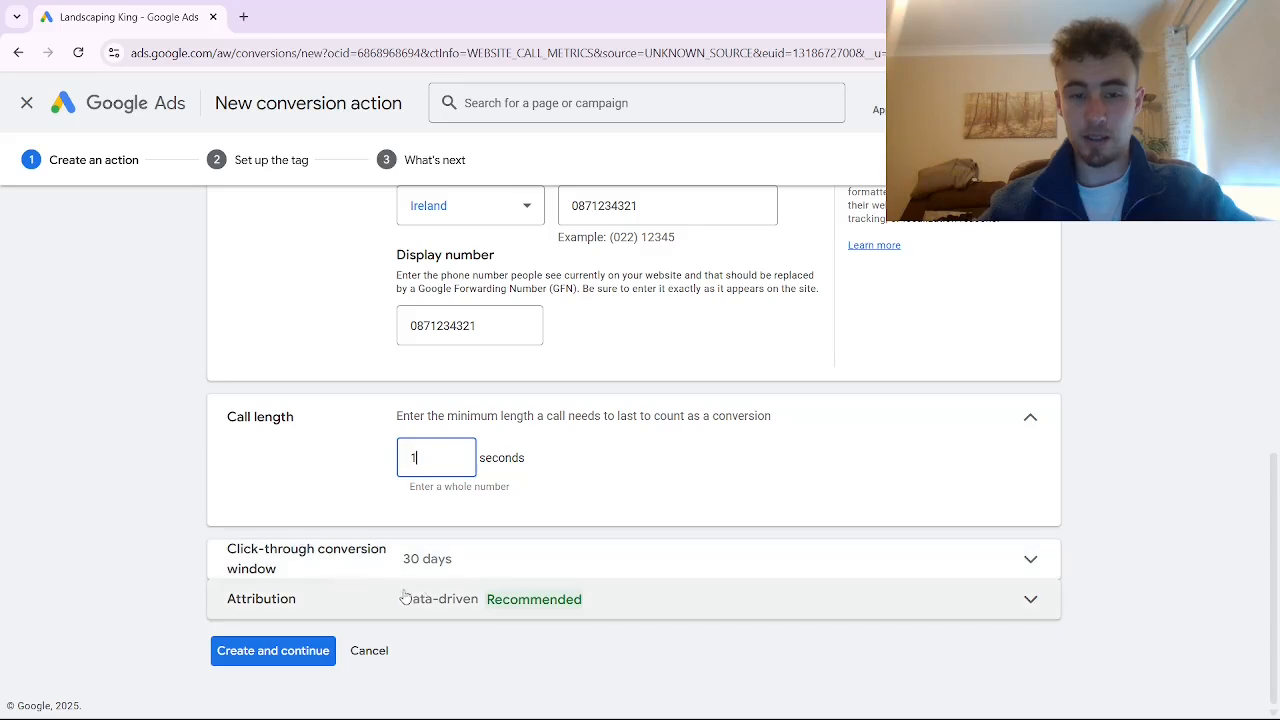
pyautogui.click(296, 655)
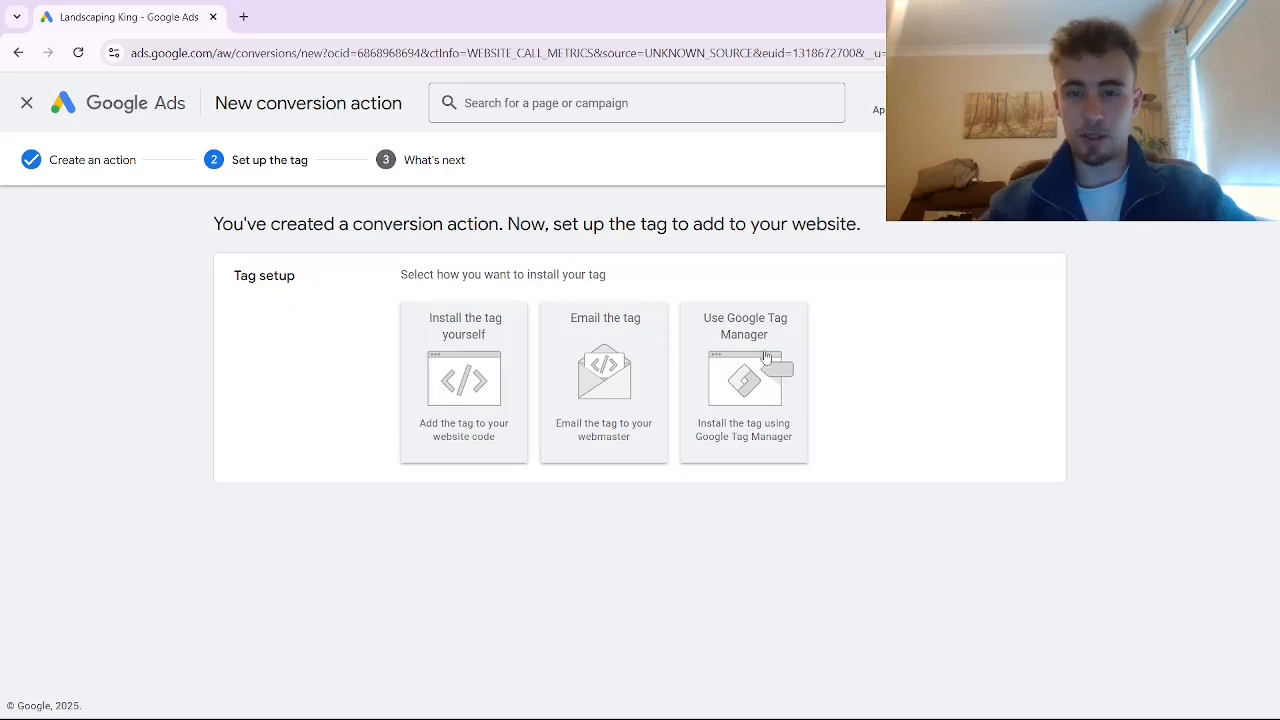
# Choose the Tag Manager install option to reveal the conversion ID and label, then open Google Tag Manager
pyautogui.click(755, 345)
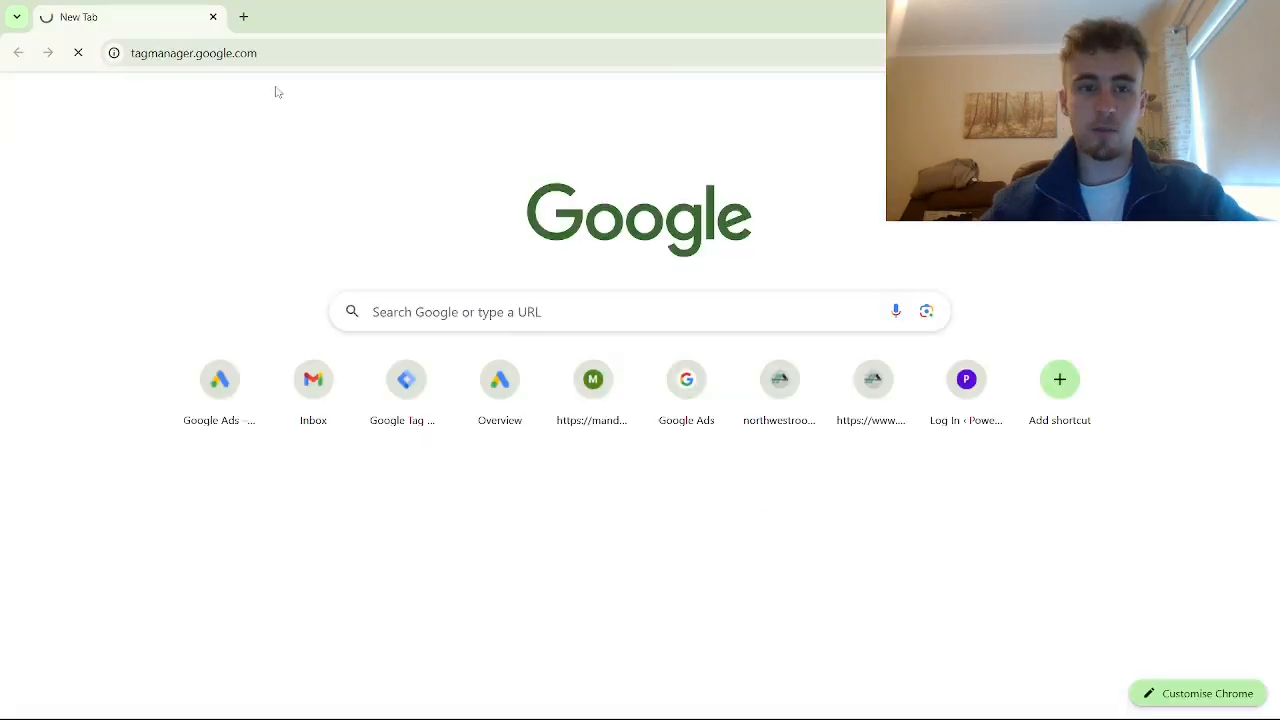
pyautogui.press('Return')
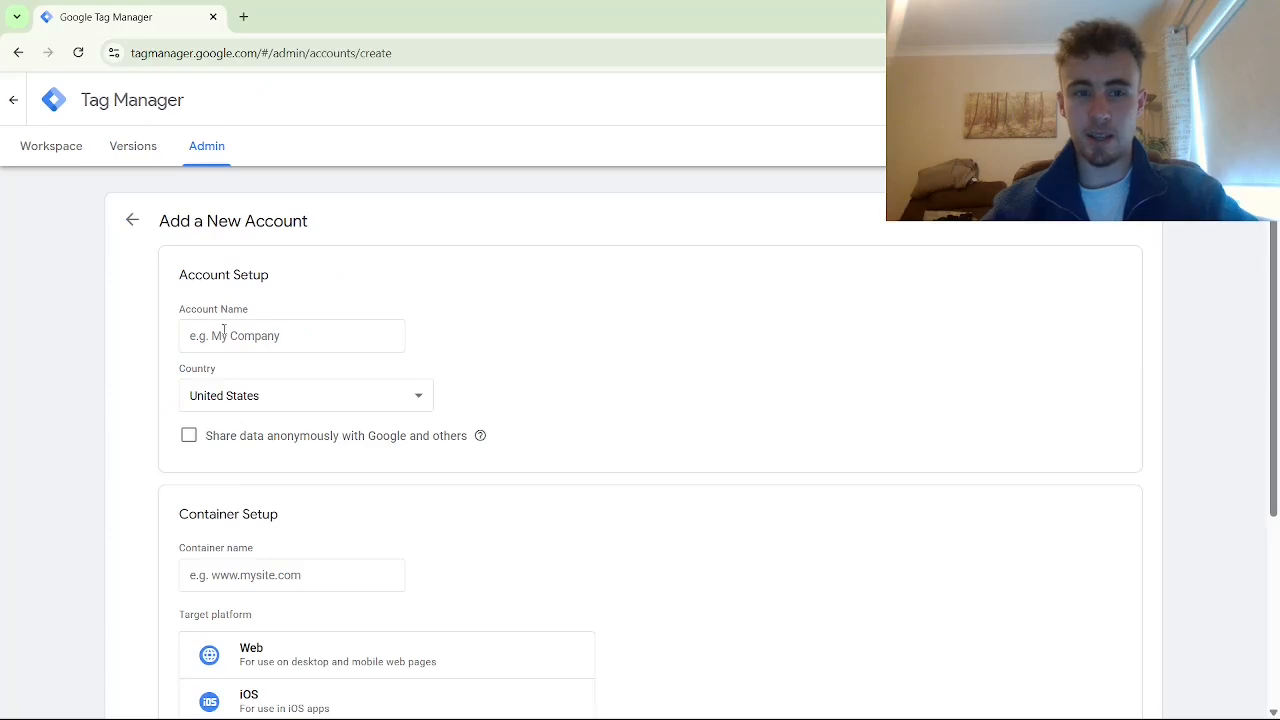
# Name the new Tag Manager account 'for vid' with Ireland as its country
pyautogui.click(224, 334)
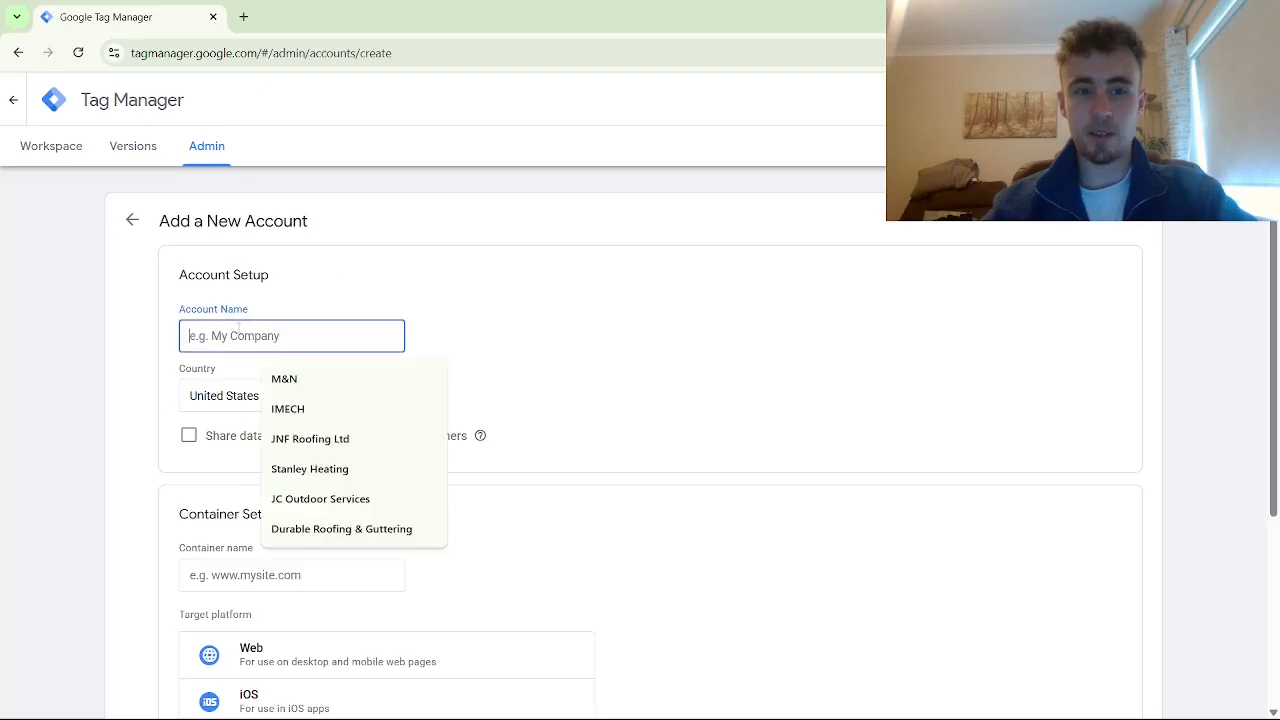
pyautogui.write('for')
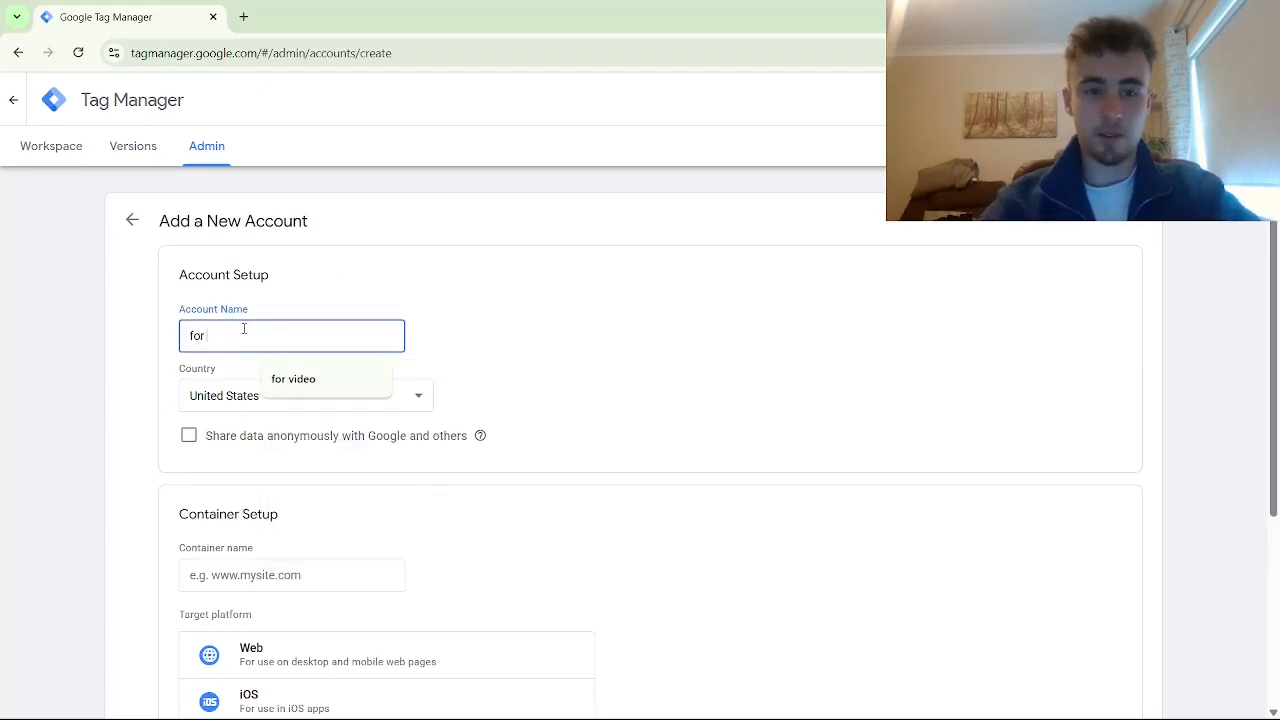
pyautogui.write(' vid')
pyautogui.click(300, 395)
pyautogui.scroll(20, 295, 200)
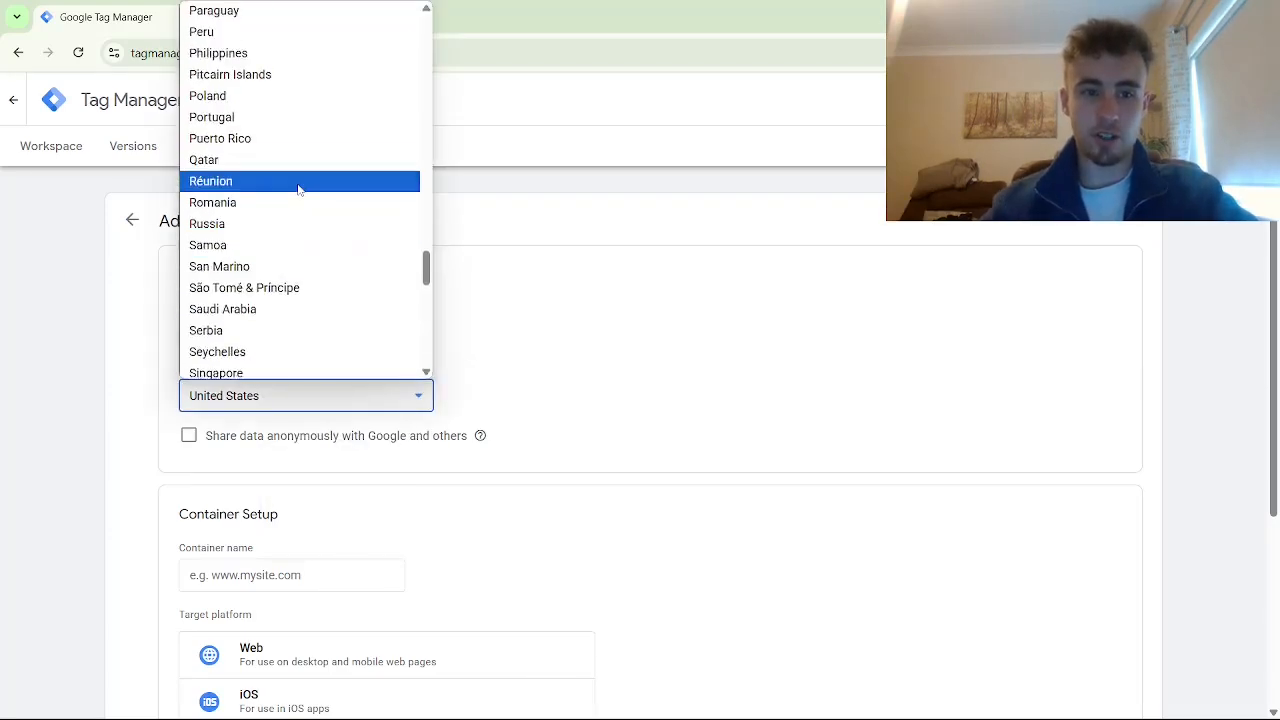
pyautogui.scroll(-5, 275, 244)
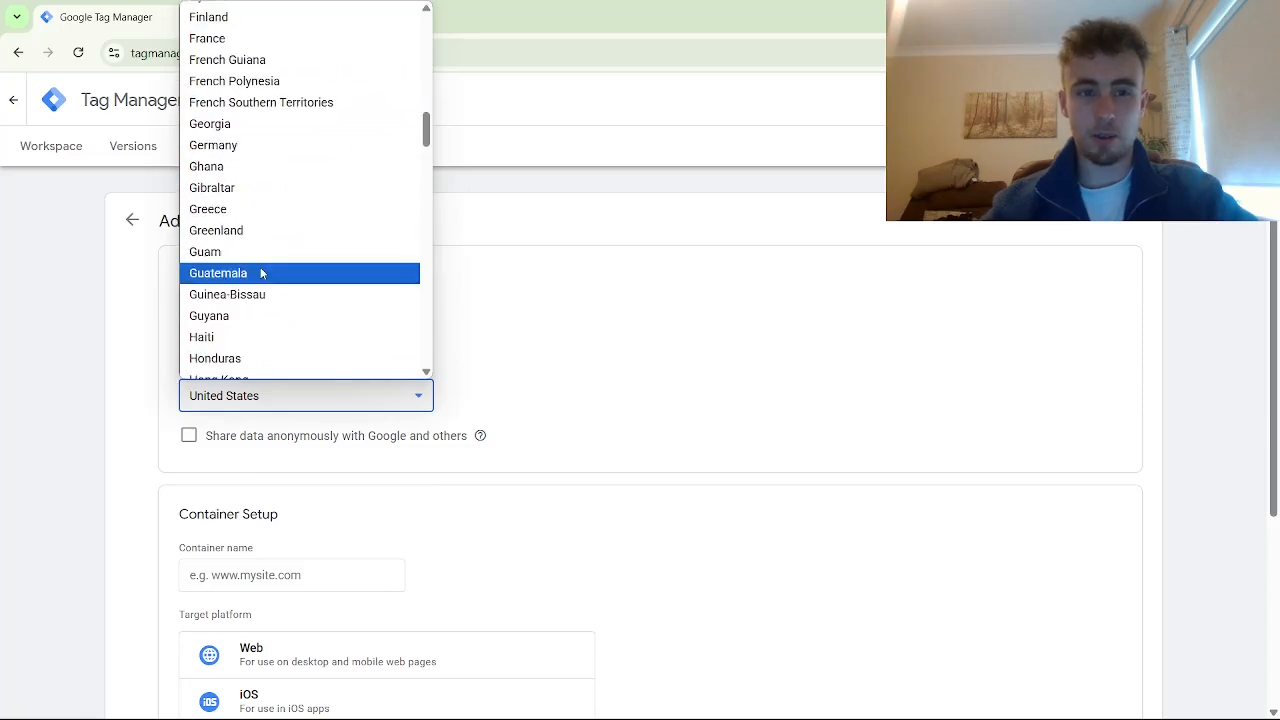
pyautogui.scroll(-3, 258, 258)
pyautogui.click(252, 341)
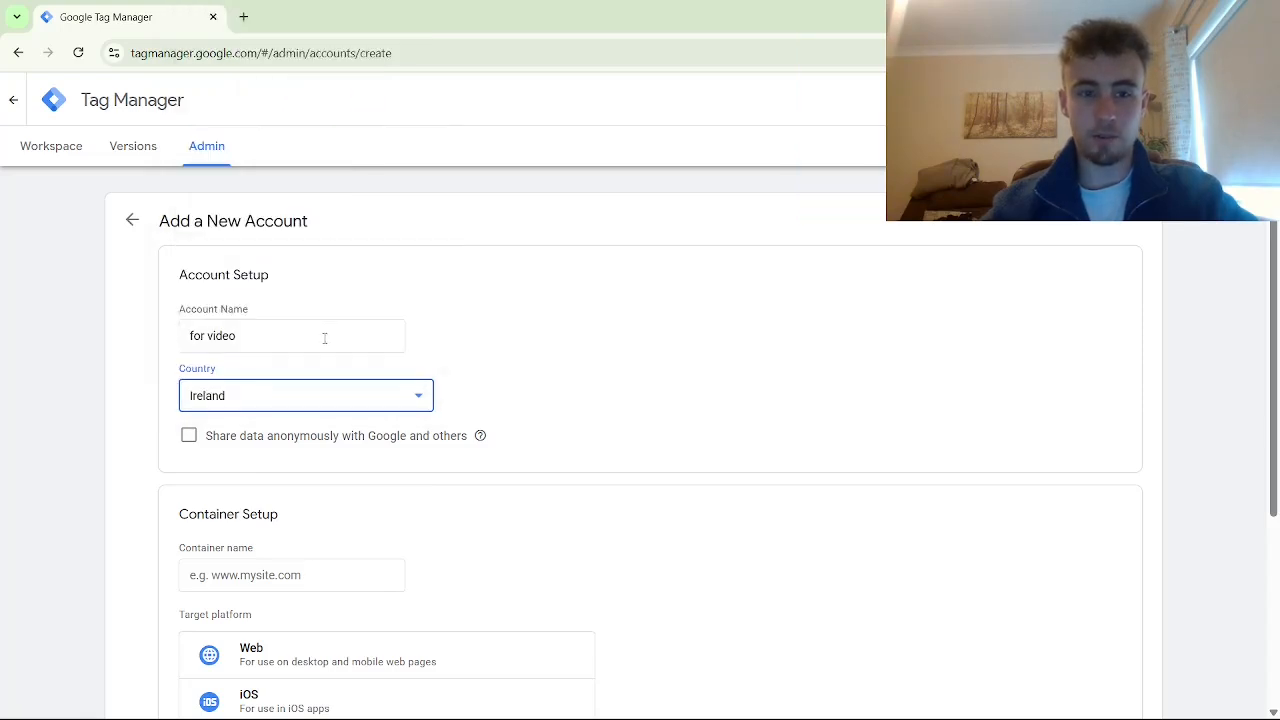
# Create a Web container named 'for video'
pyautogui.scroll(-2, 280, 405)
pyautogui.click(279, 408)
pyautogui.write('for vide')
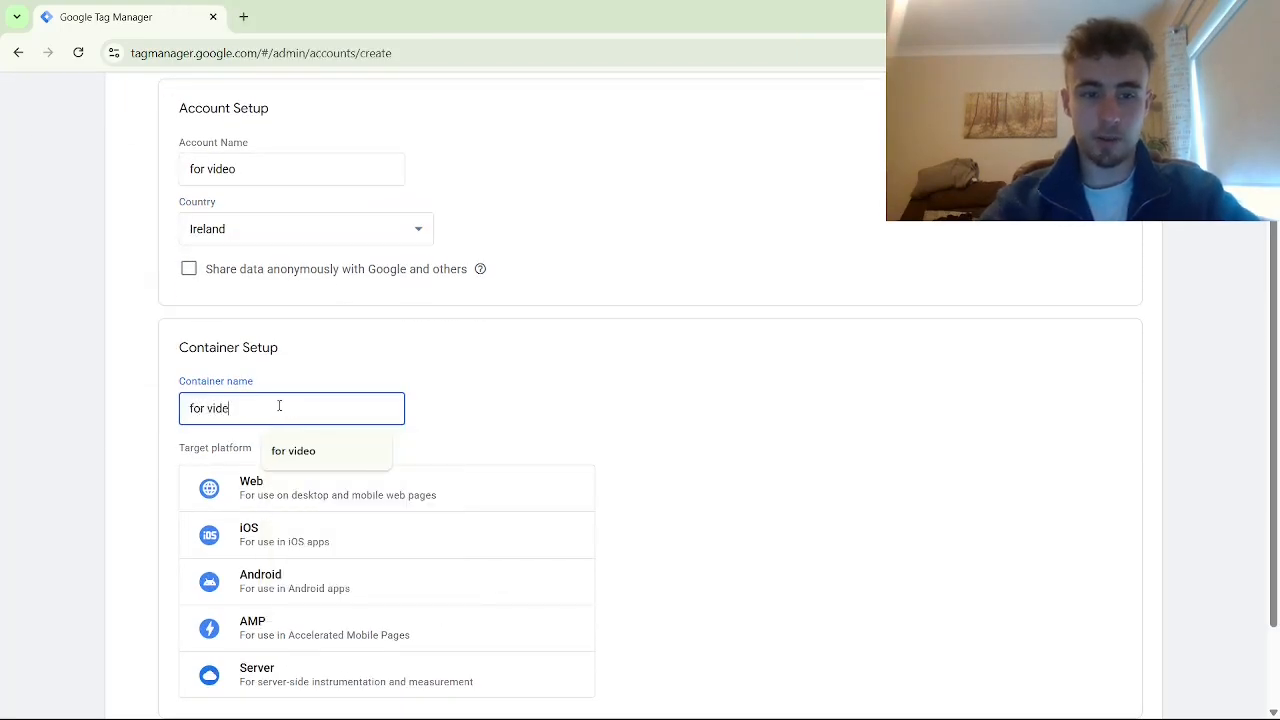
pyautogui.write('o')
pyautogui.scroll(-1, 283, 396)
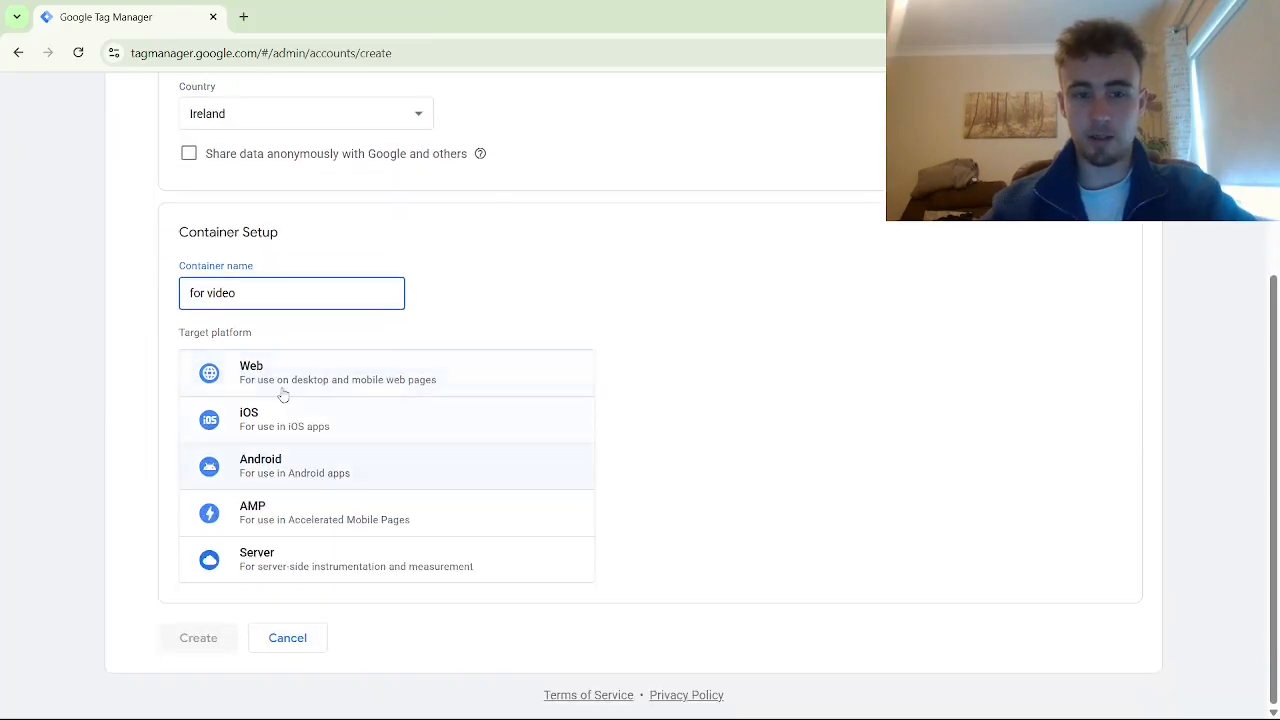
pyautogui.click(294, 376)
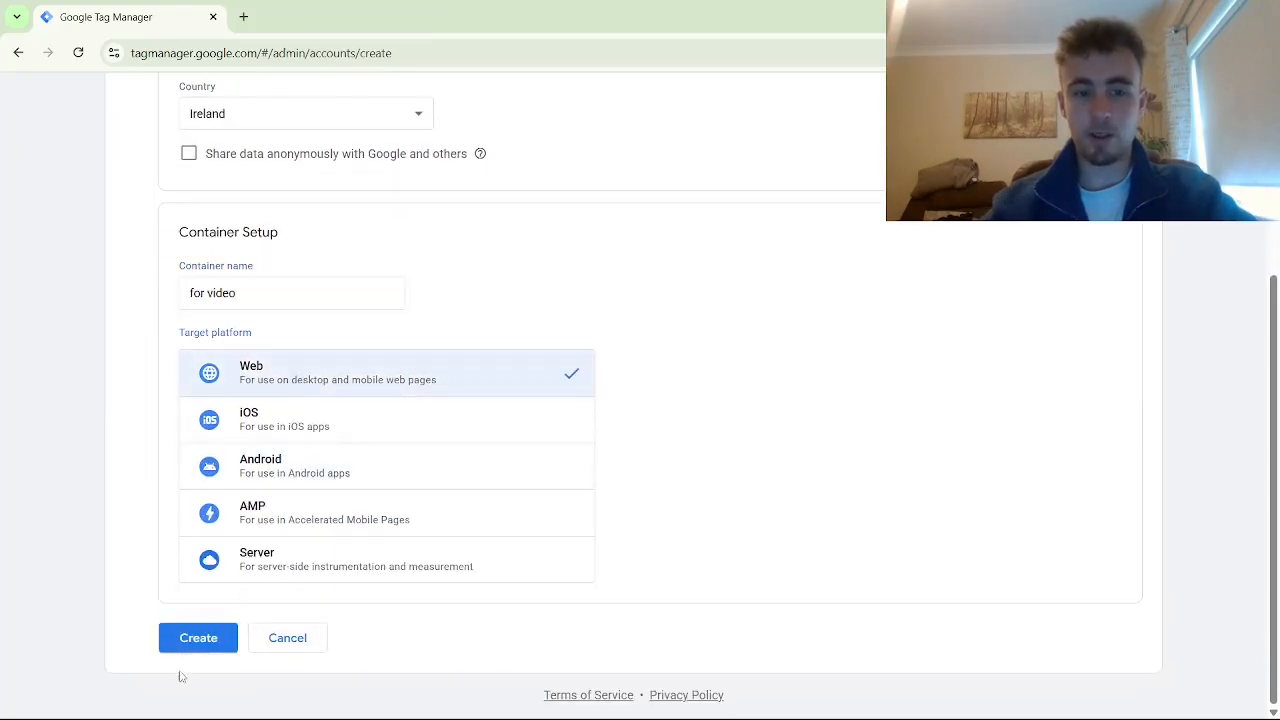
pyautogui.click(198, 638)
# Accept the Data Processing Terms and copy the container's head install snippet
pyautogui.scroll(-10, 700, 420)
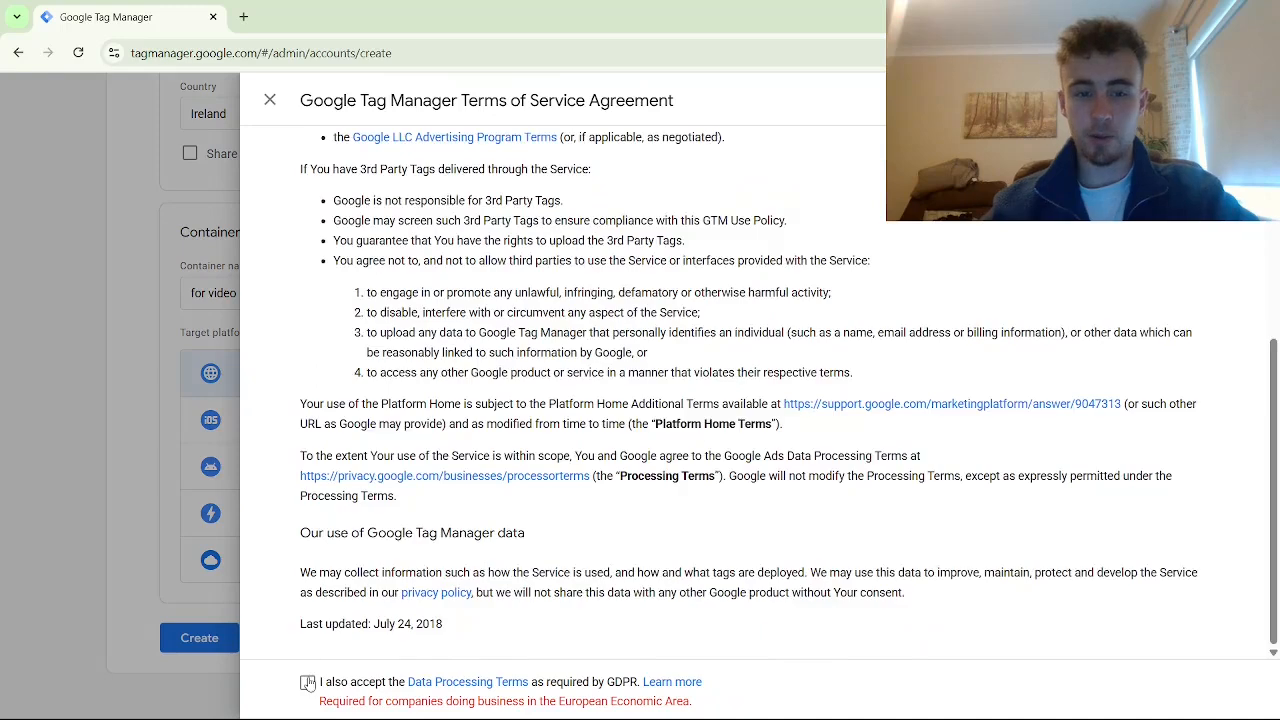
pyautogui.click(308, 683)
pyautogui.click(1226, 100)
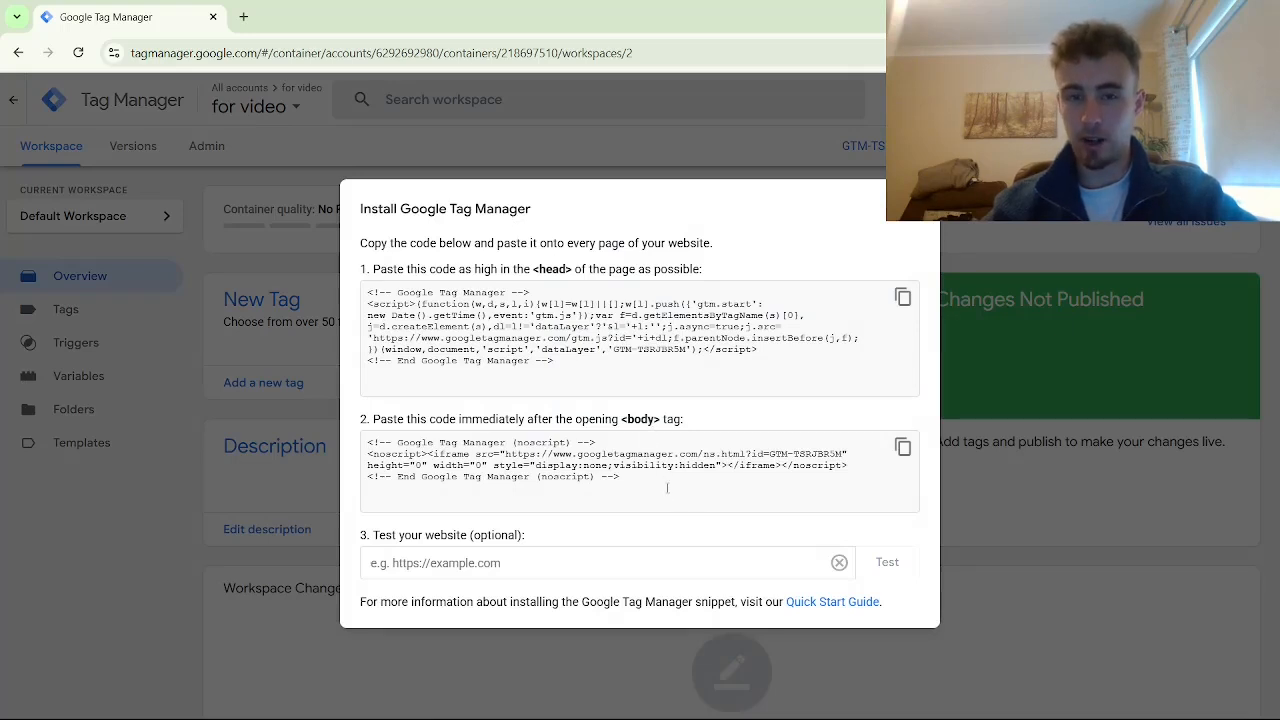
pyautogui.click(903, 300)
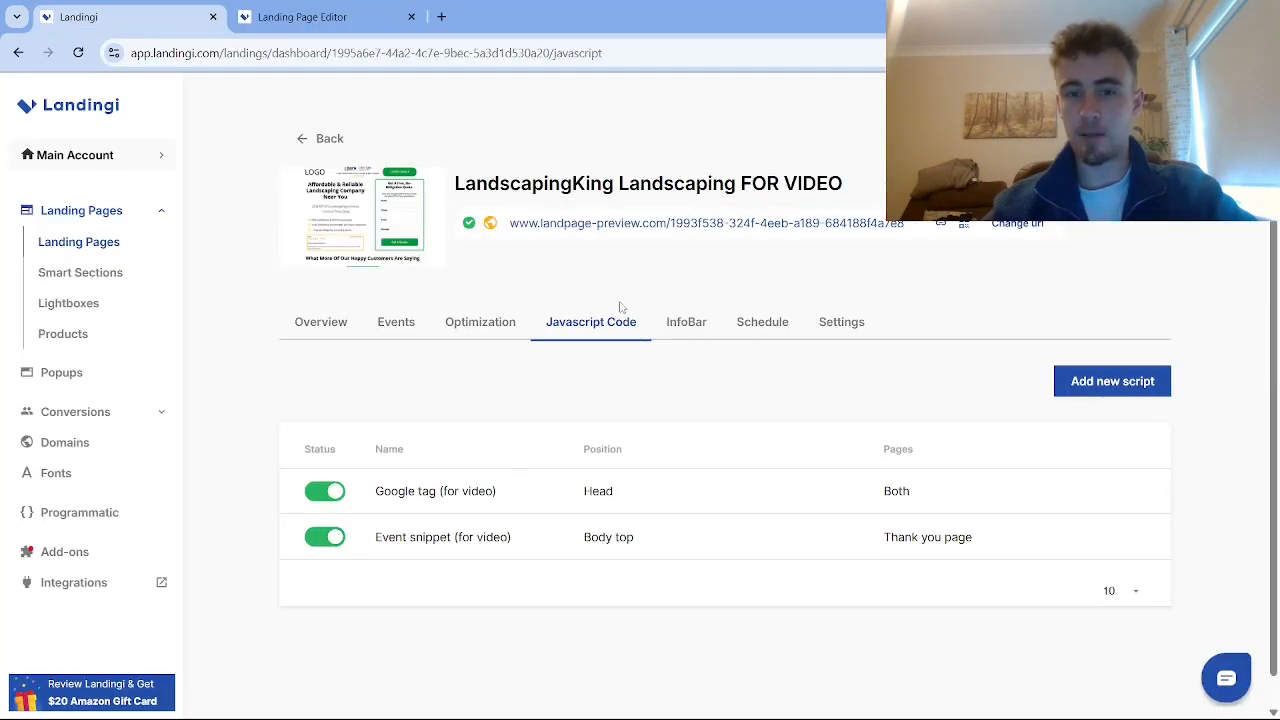
# Add script 'head tag for video' in the Head on both pages with the pasted head snippet
pyautogui.click(1090, 388)
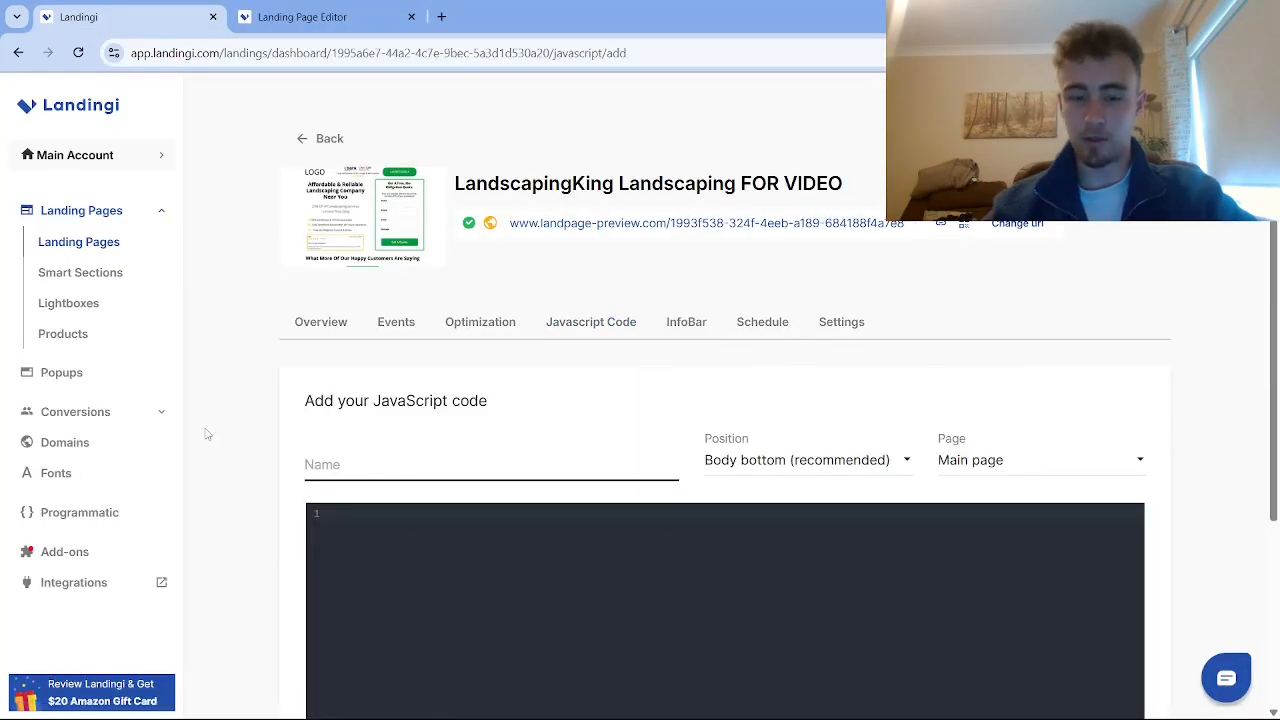
pyautogui.write('head tag')
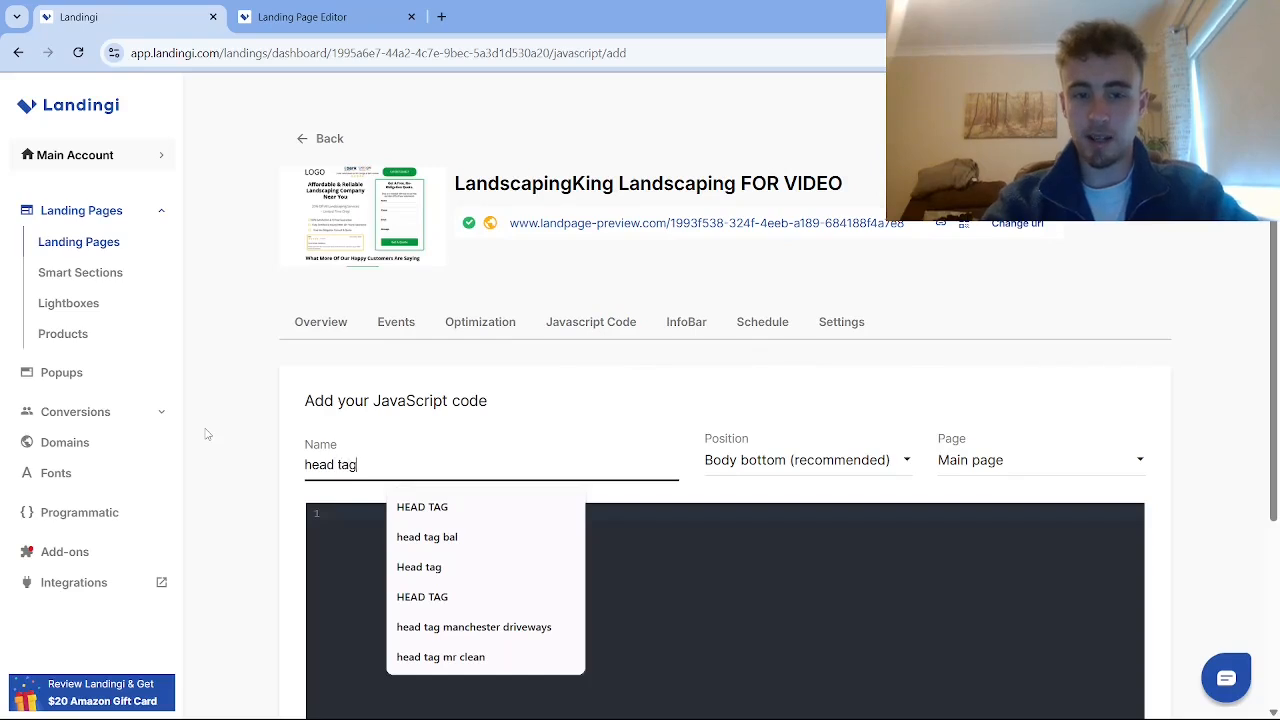
pyautogui.write(' for video')
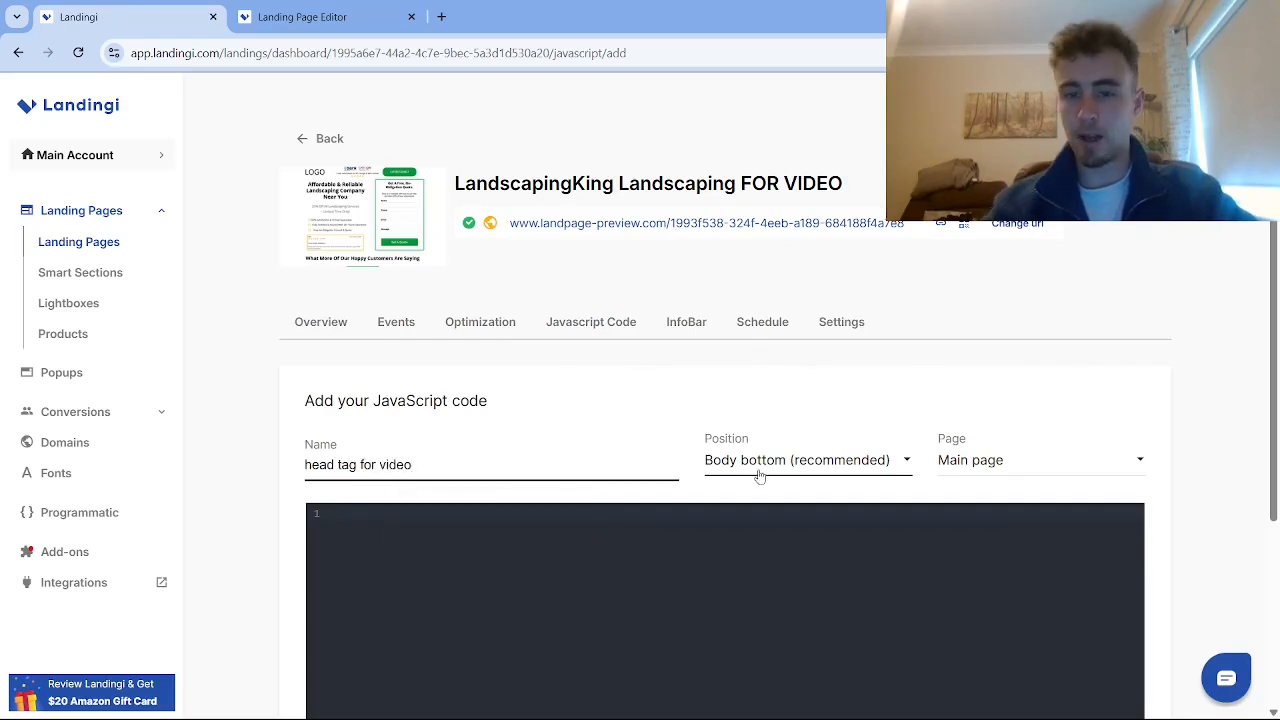
pyautogui.click(760, 470)
pyautogui.click(748, 576)
pyautogui.click(995, 465)
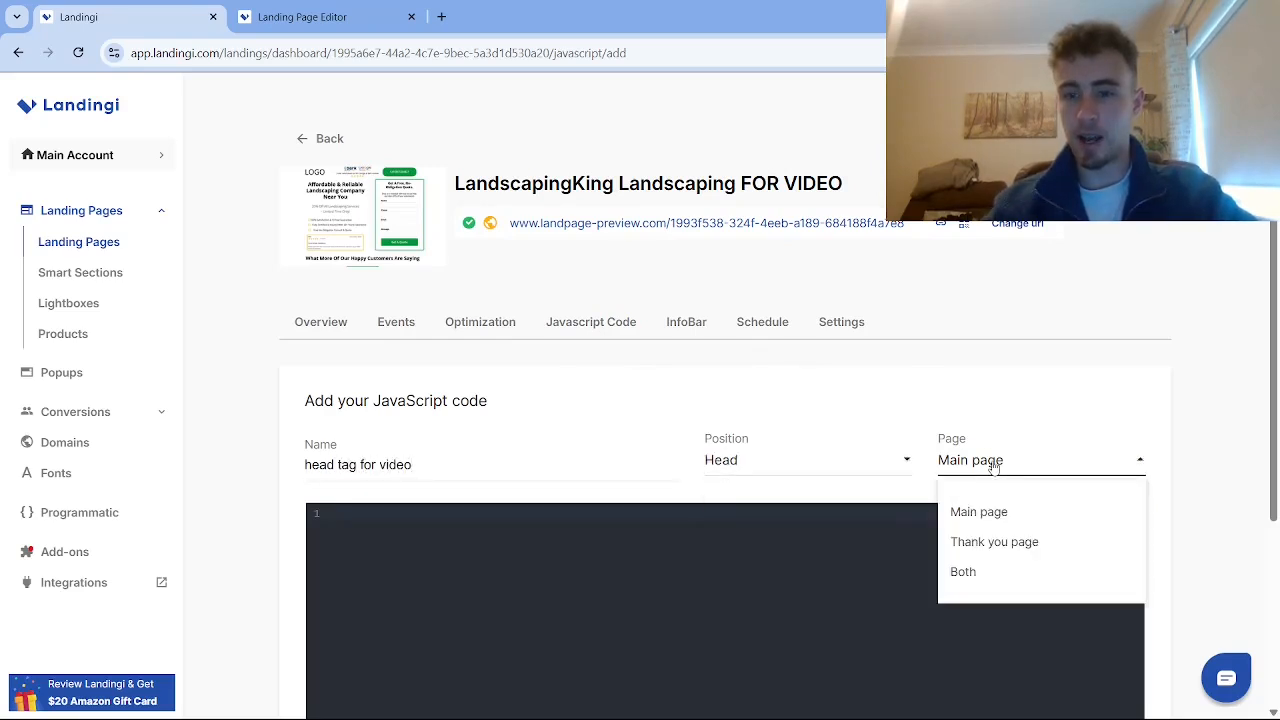
pyautogui.click(975, 571)
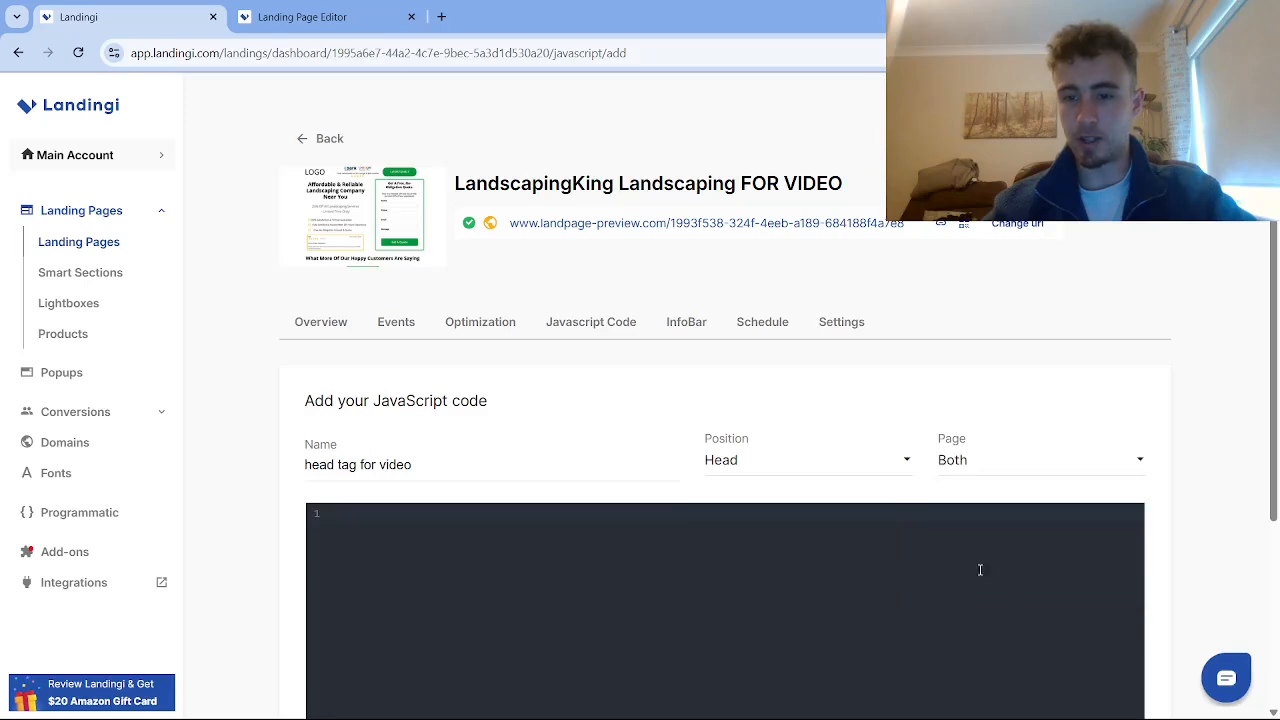
pyautogui.click(624, 510)
pyautogui.hotkey('ctrl', 'v')
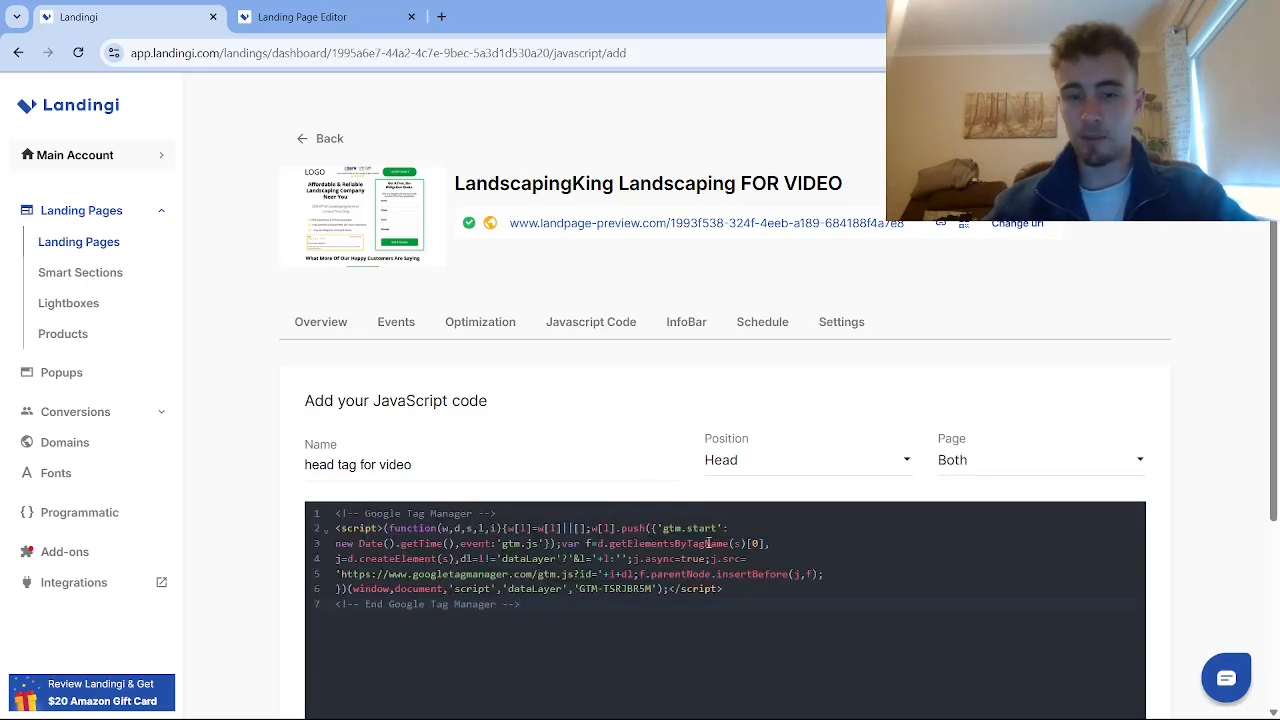
pyautogui.scroll(-3, 705, 550)
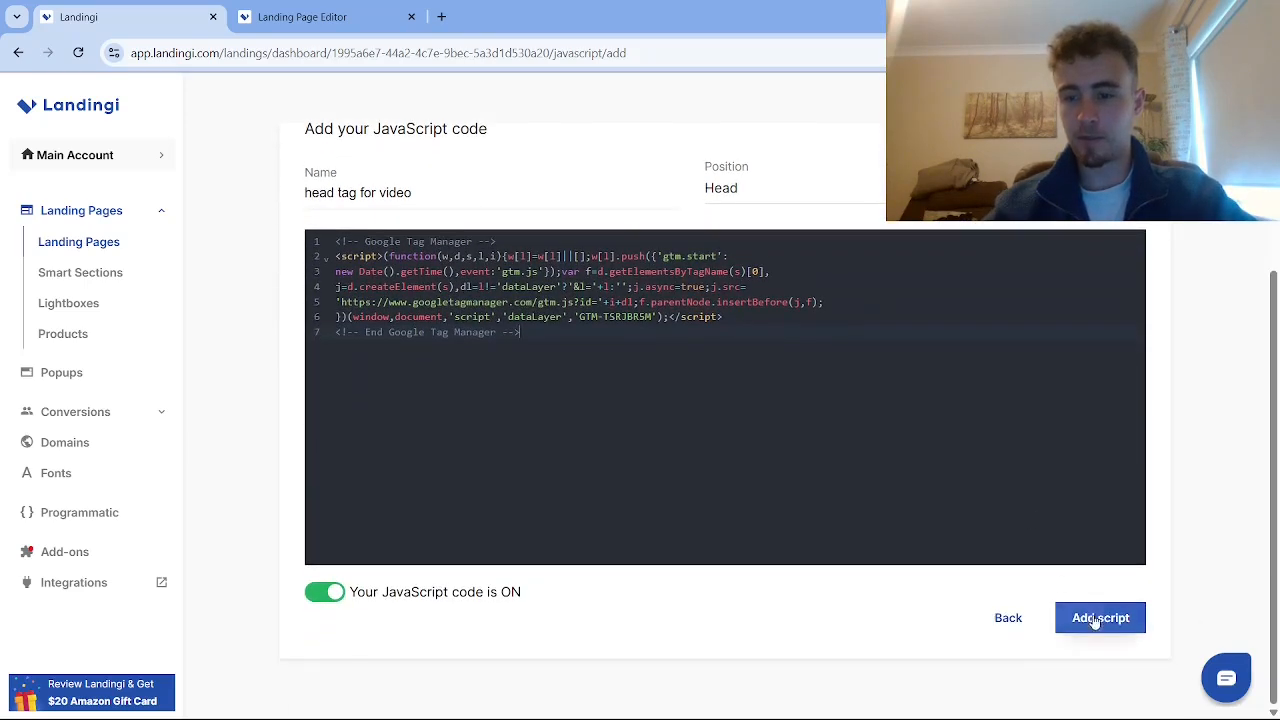
pyautogui.click(1096, 619)
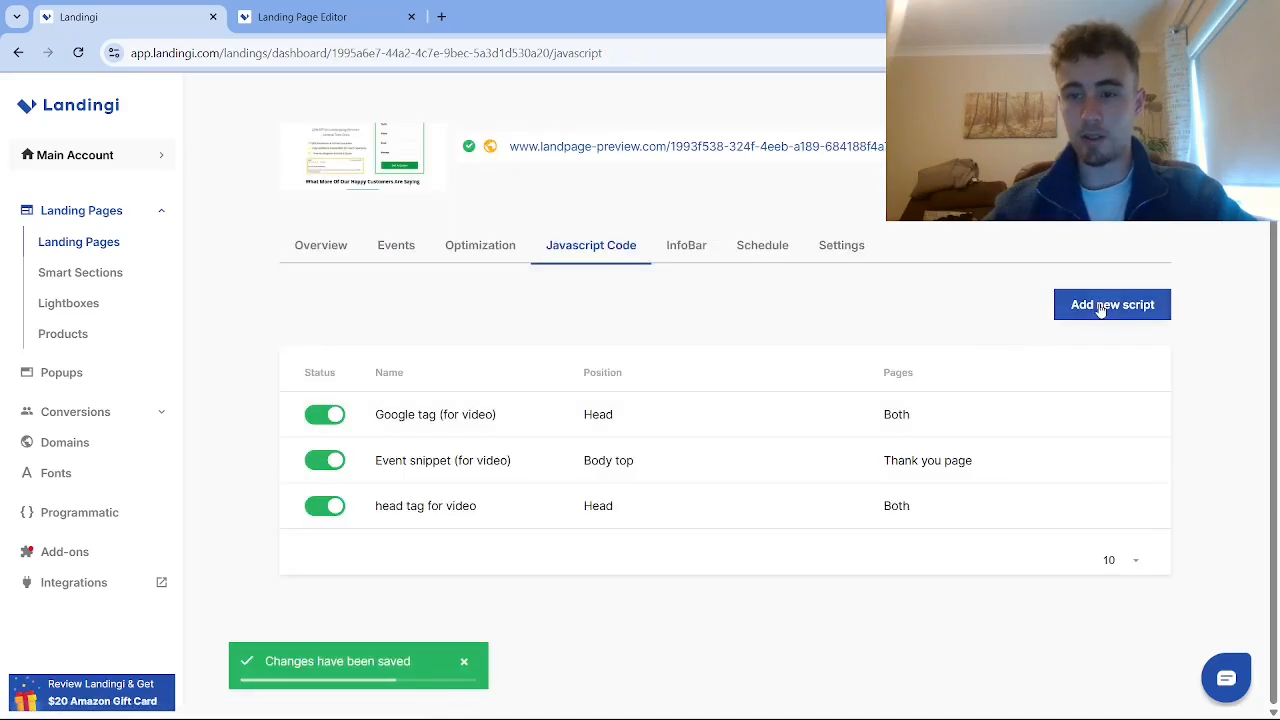
# Add script 'body tag for video' on both pages containing the pasted noscript snippet
pyautogui.click(1100, 308)
pyautogui.write('b')
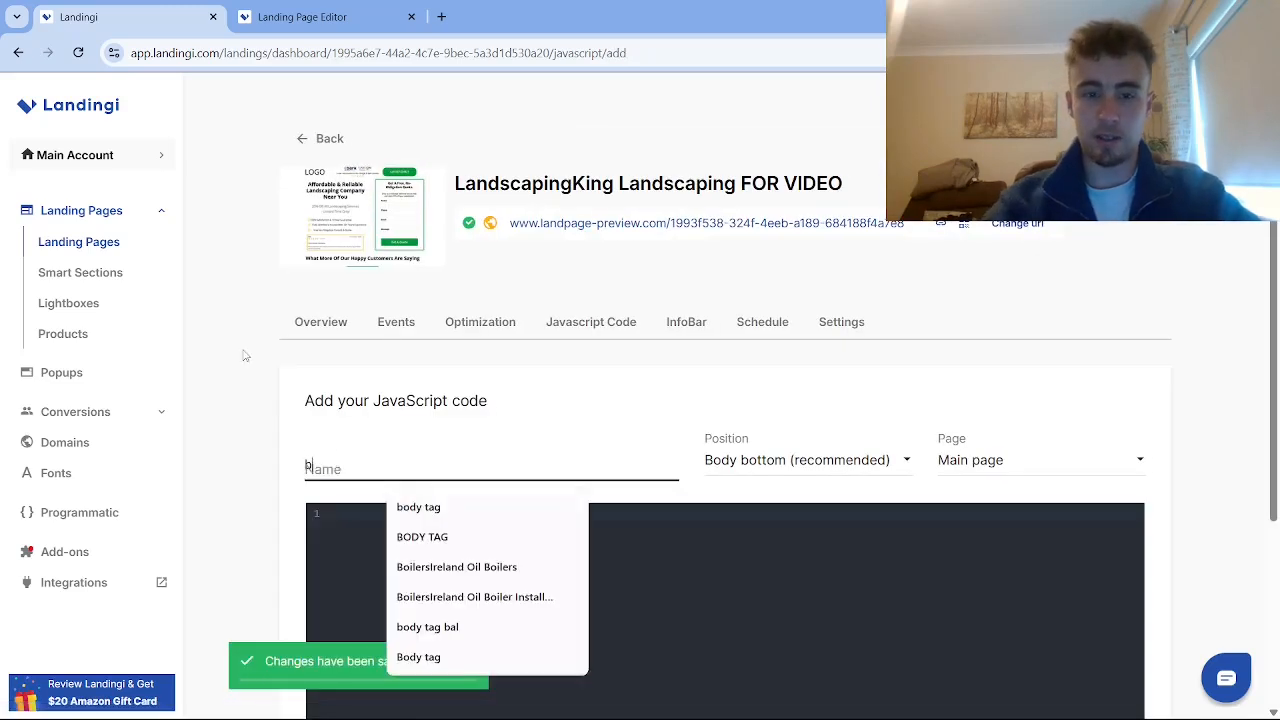
pyautogui.write('ody tag for video')
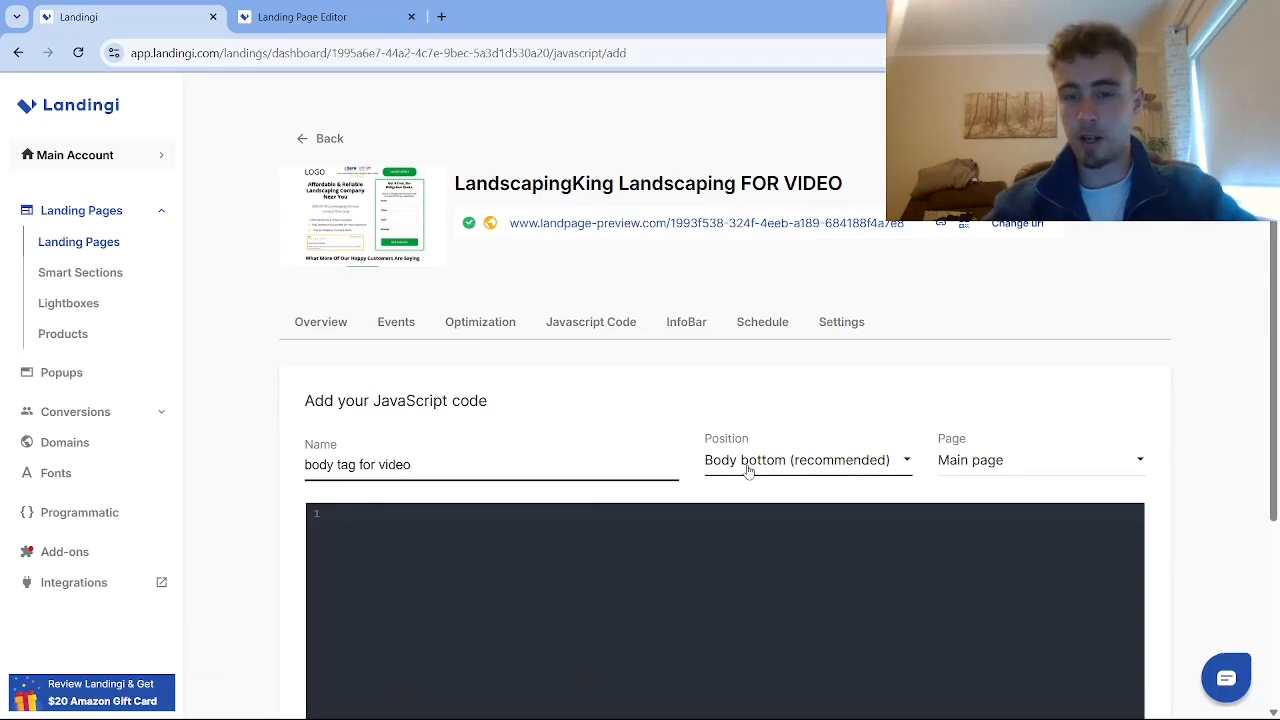
pyautogui.click(997, 474)
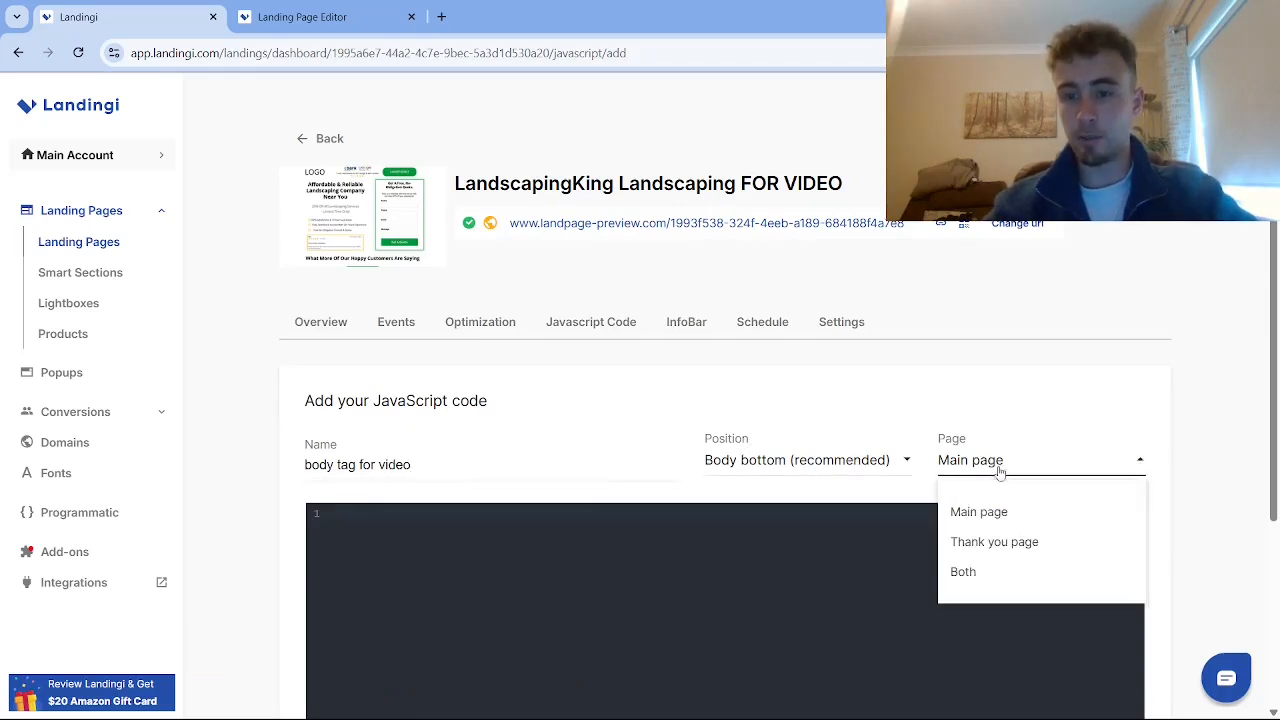
pyautogui.click(965, 572)
pyautogui.click(627, 515)
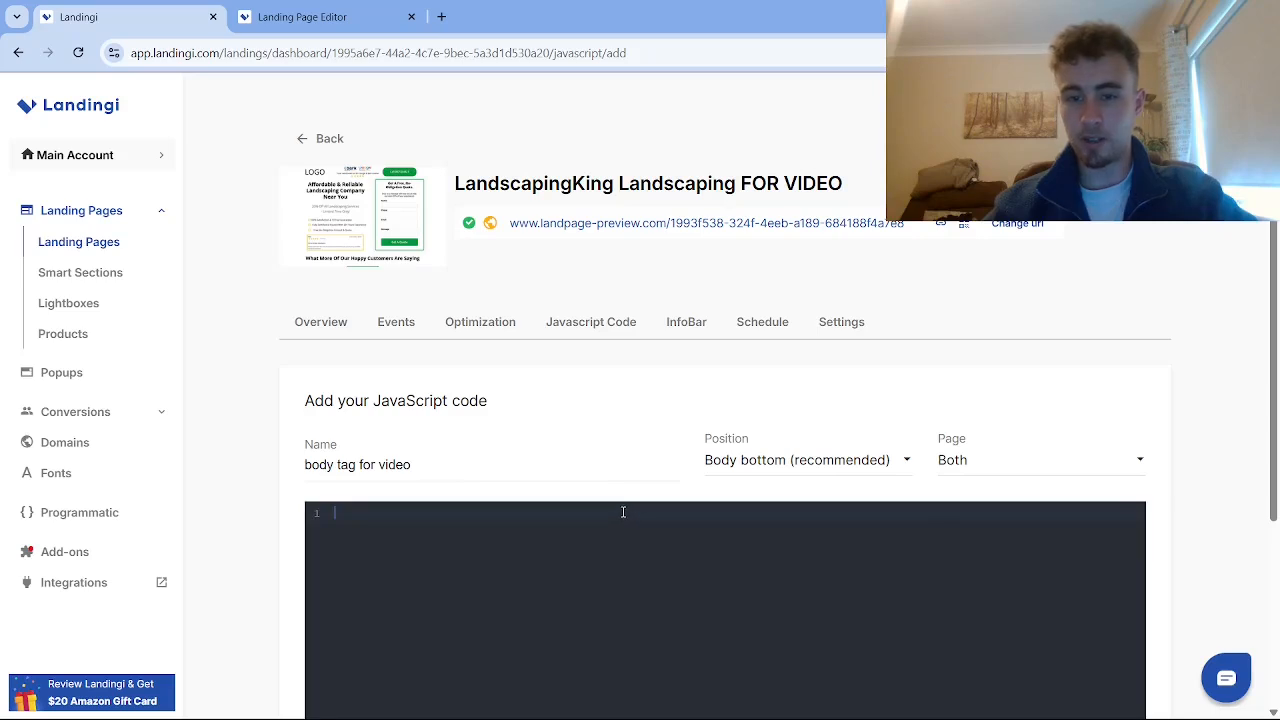
pyautogui.hotkey('ctrl', 'v')
pyautogui.scroll(-2, 529, 551)
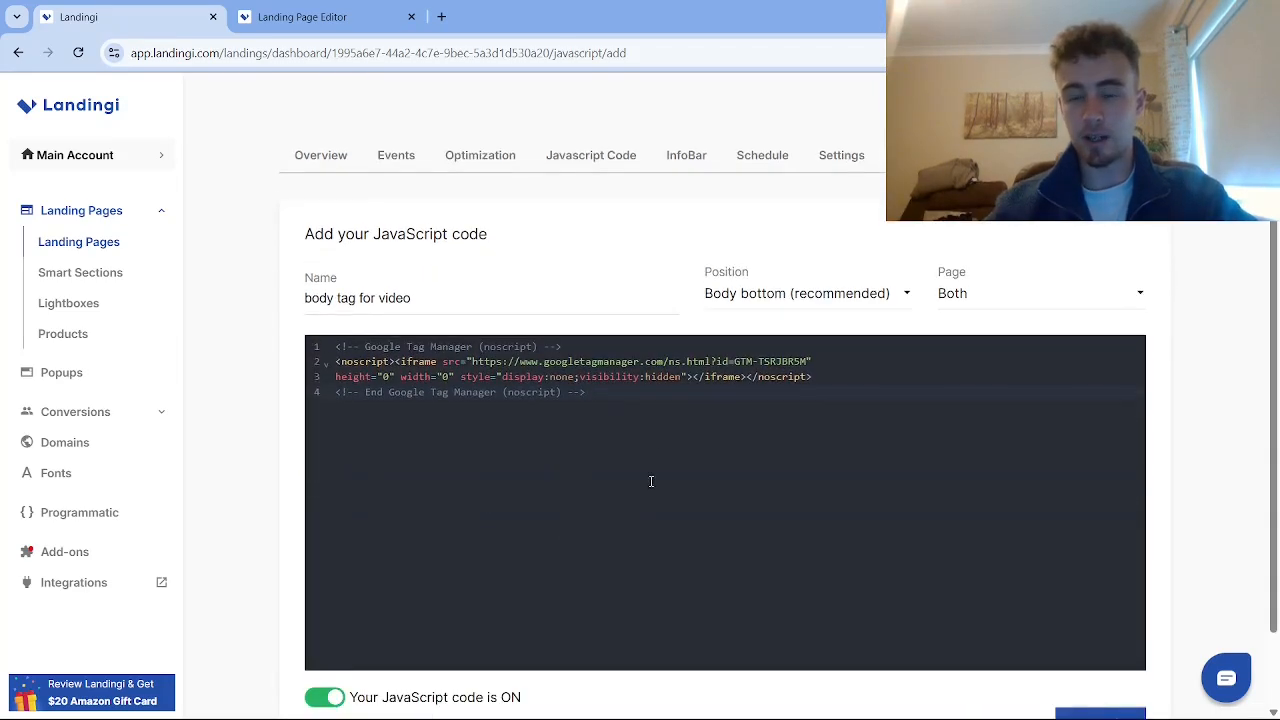
pyautogui.scroll(-1, 626, 429)
pyautogui.click(1094, 617)
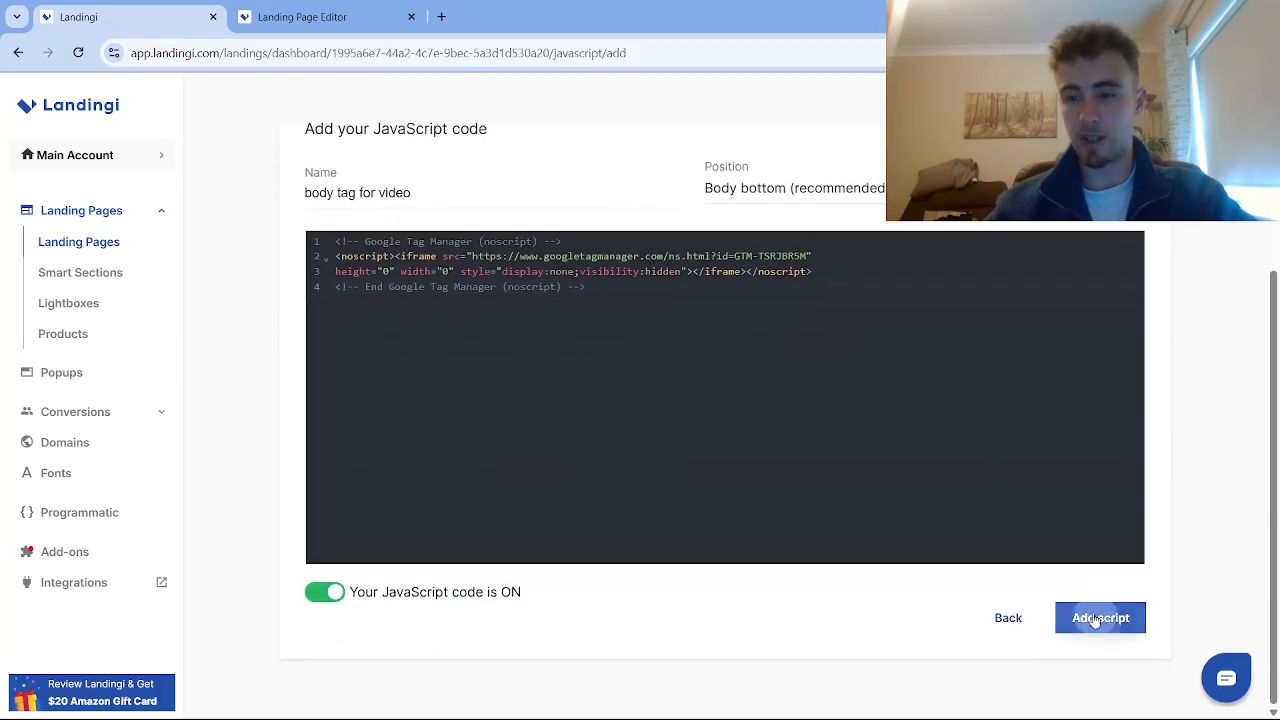
# Create a new Google Ads Calls from Website Conversion tag in Tag Manager
pyautogui.hotkey('alt', 'Tab')
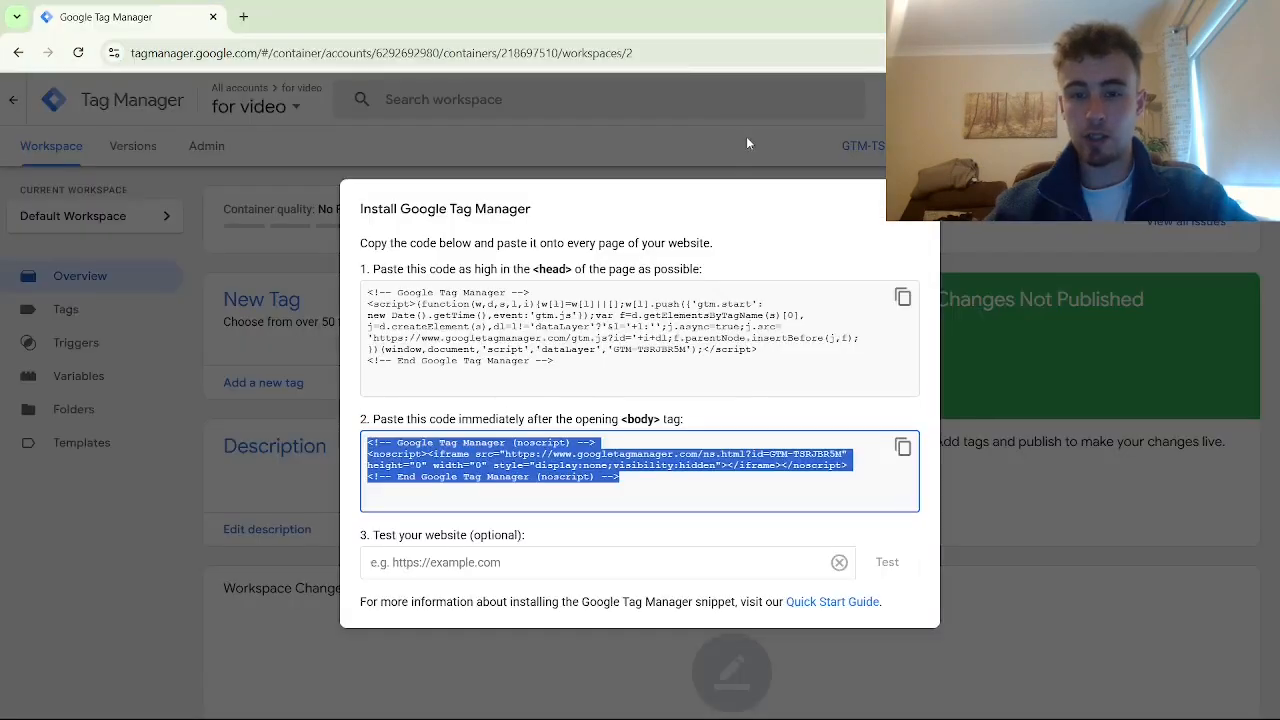
pyautogui.press('Escape')
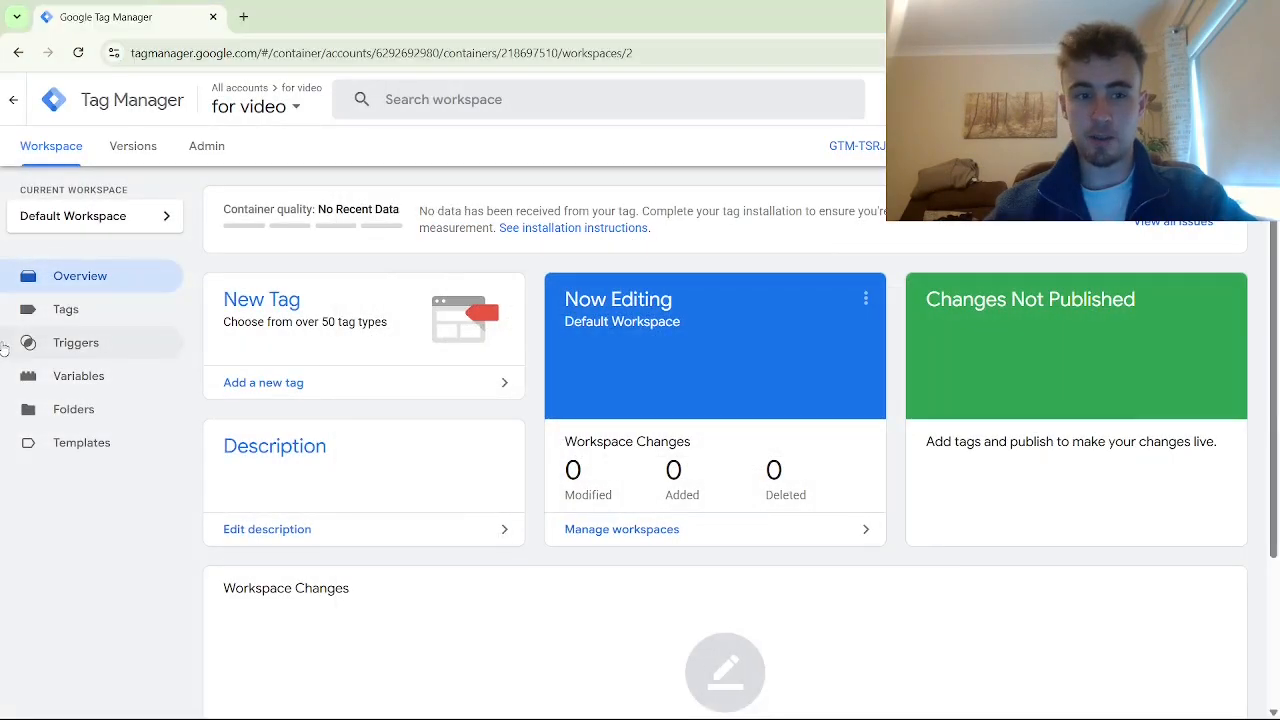
pyautogui.click(62, 310)
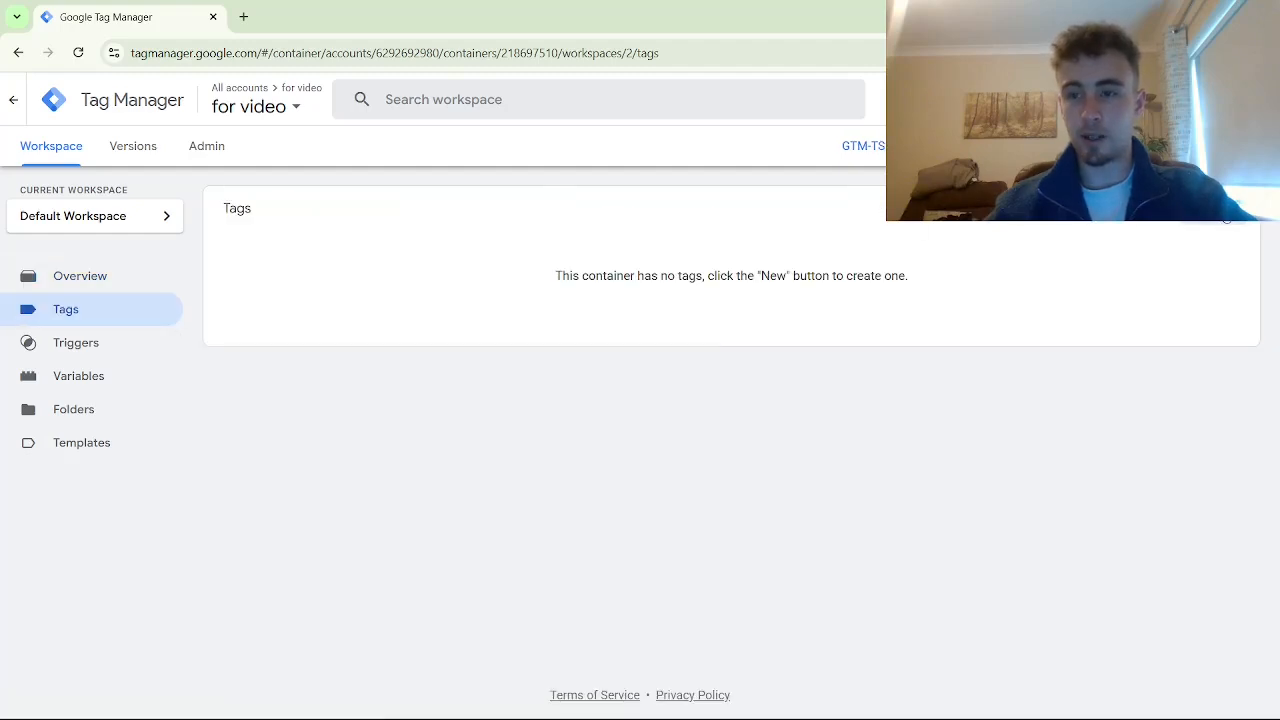
pyautogui.click(1225, 212)
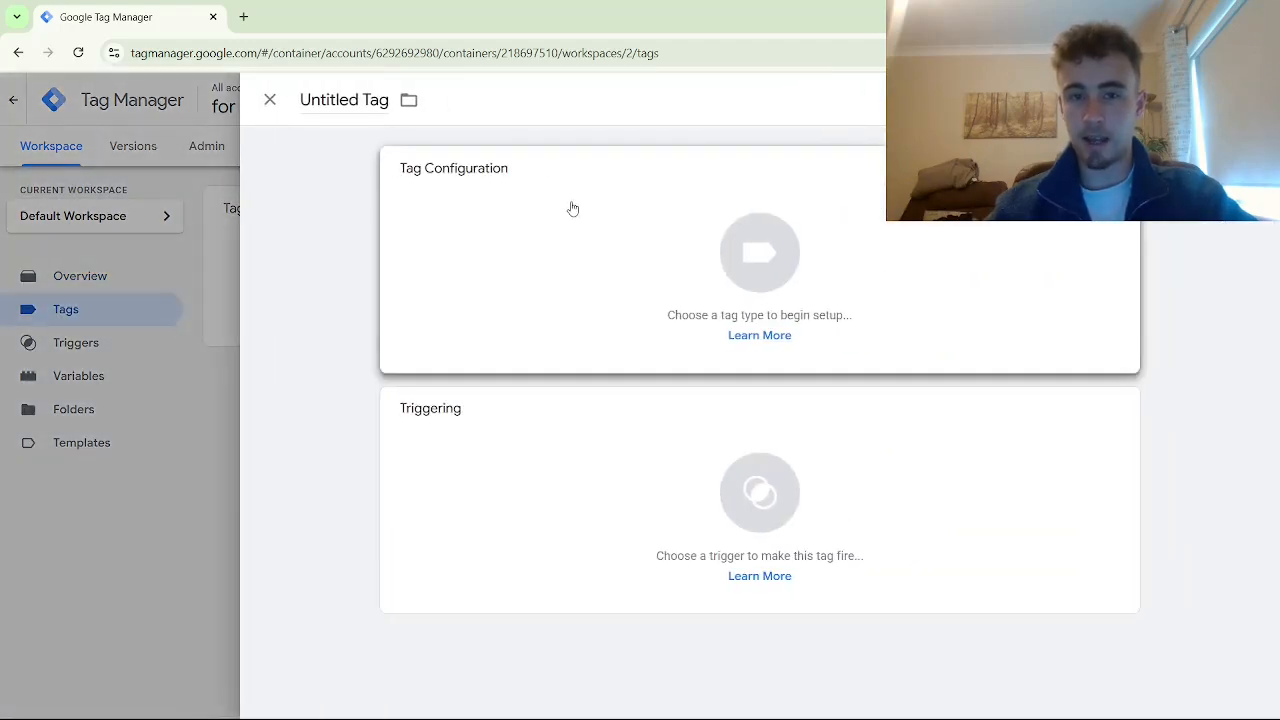
pyautogui.click(573, 208)
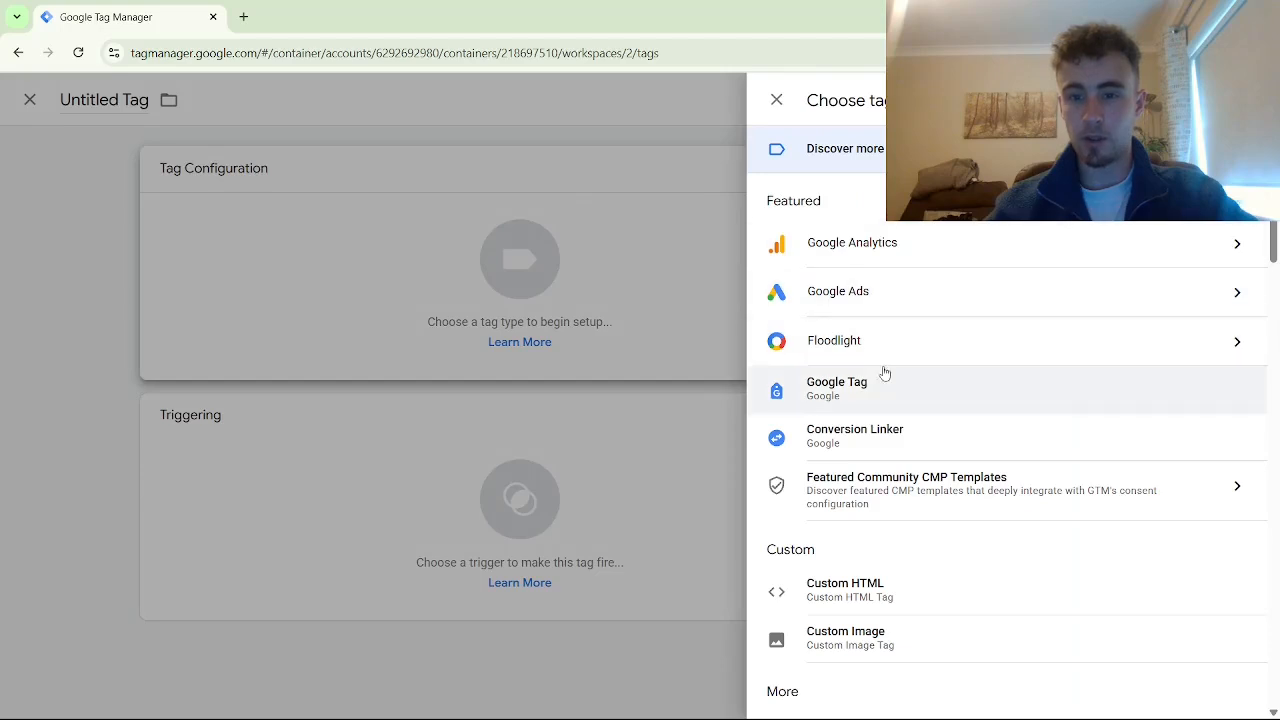
pyautogui.click(838, 291)
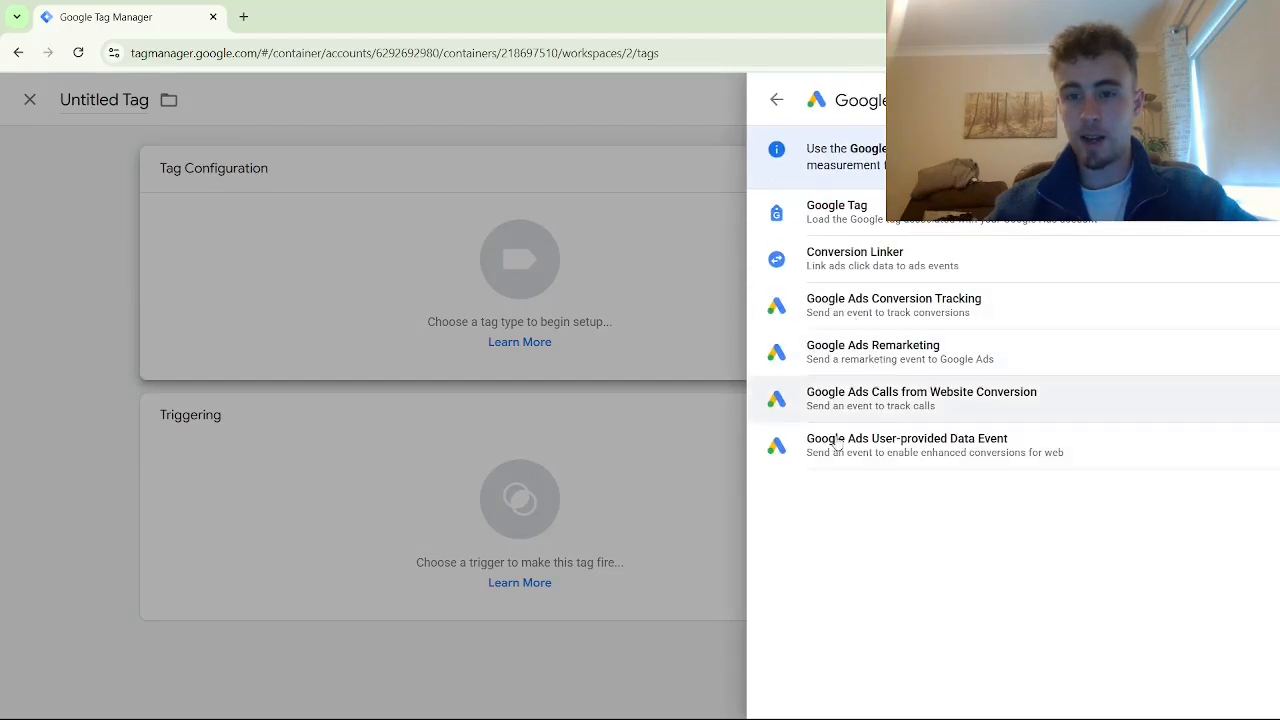
pyautogui.click(909, 403)
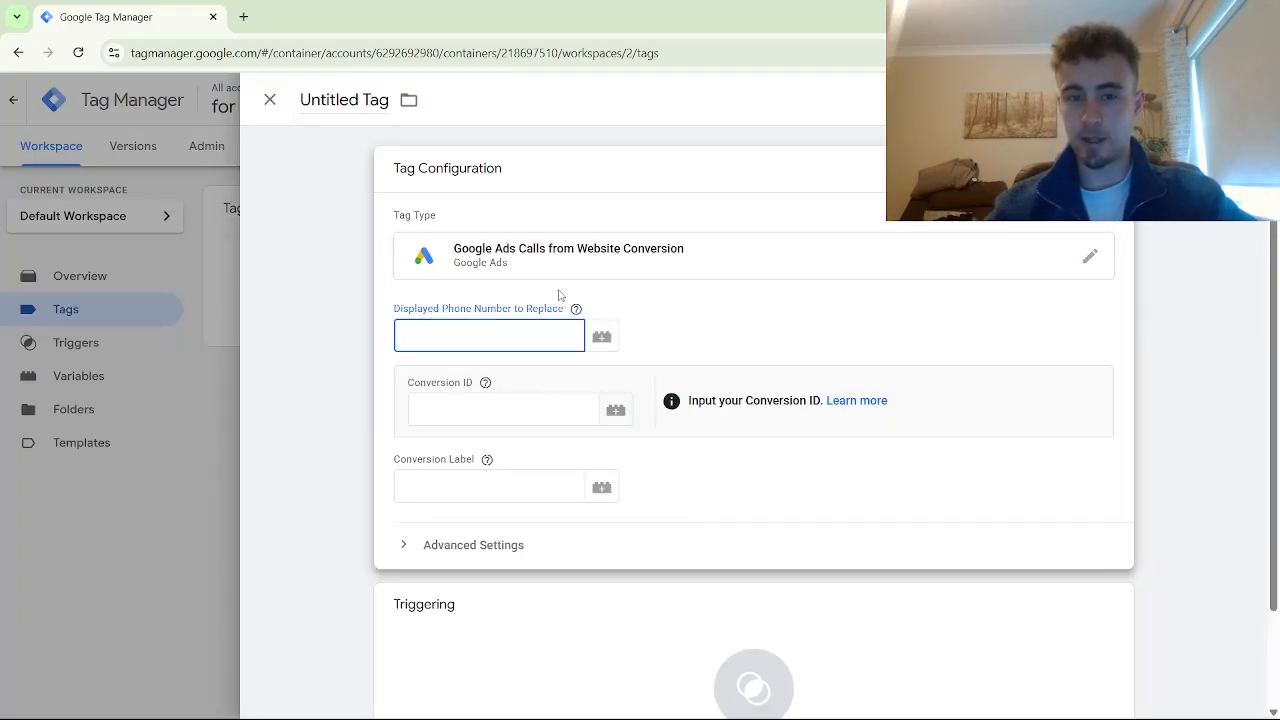
# Fill in the tag's phone number, Conversion ID and Conversion Label
pyautogui.moveTo(836, 713)
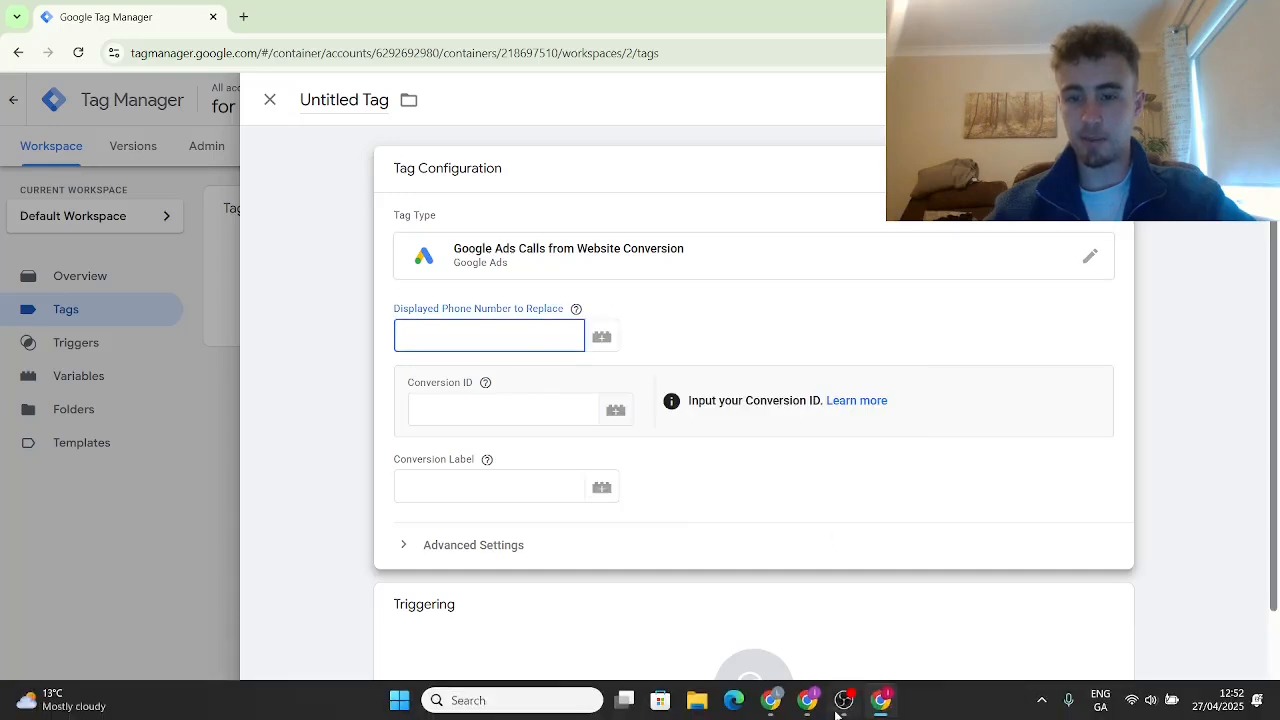
pyautogui.click(775, 700)
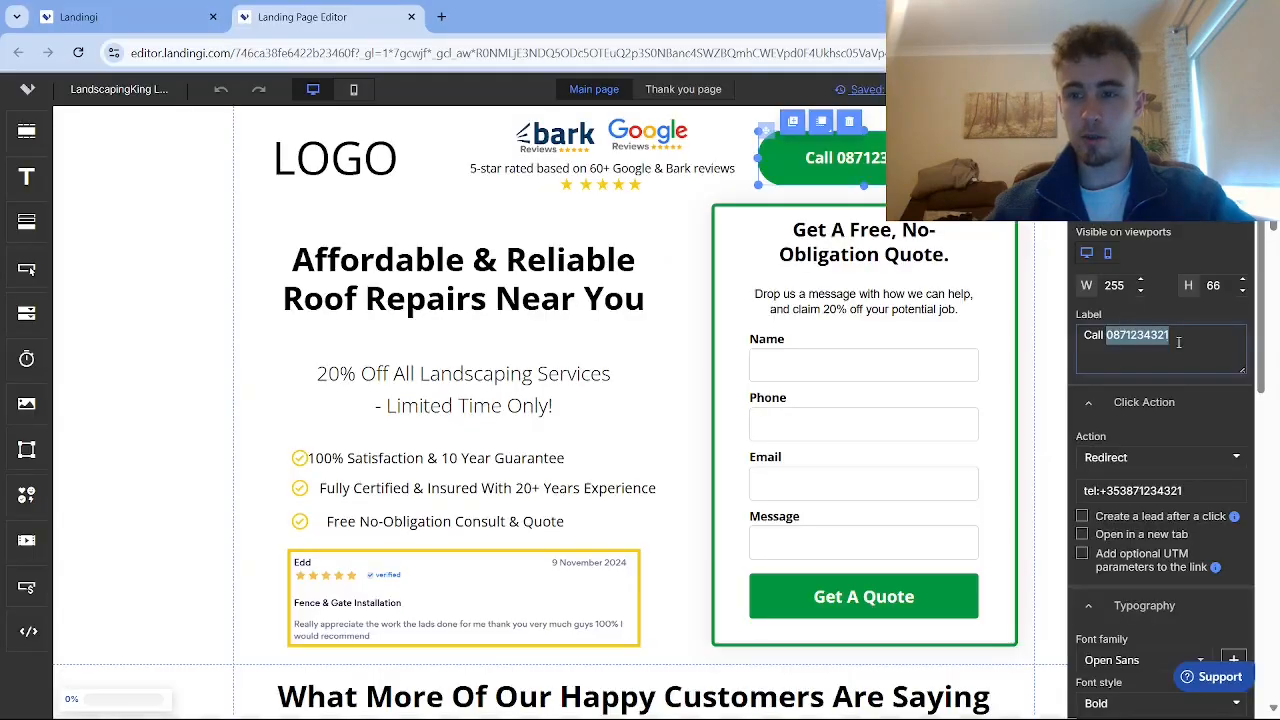
pyautogui.moveTo(1186, 338); pyautogui.dragTo(1108, 334)
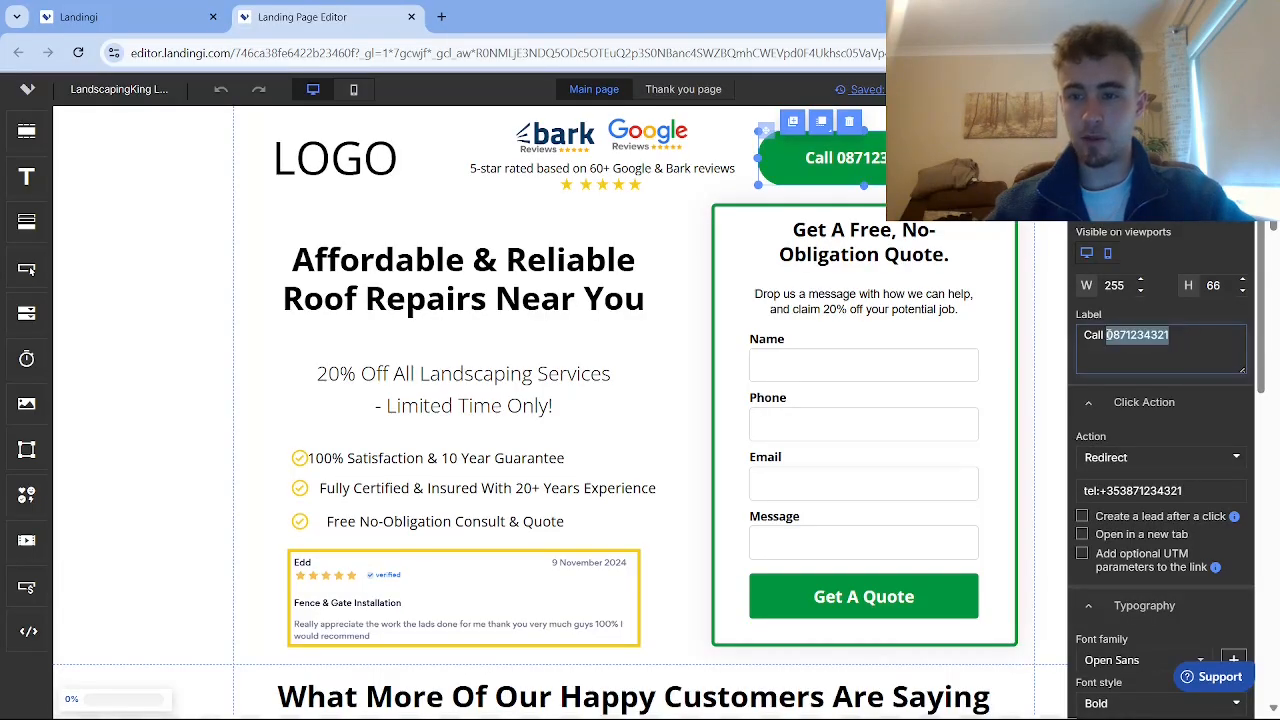
pyautogui.click(800, 700)
pyautogui.click(497, 406)
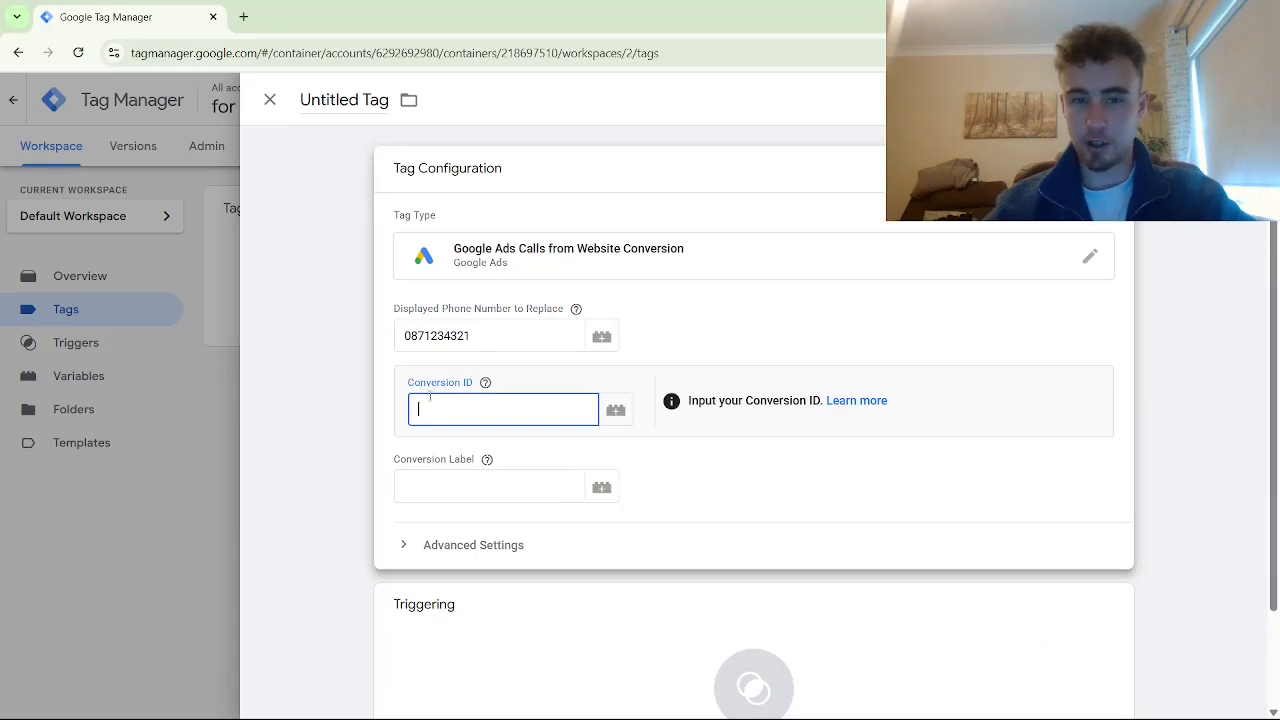
pyautogui.click(420, 484)
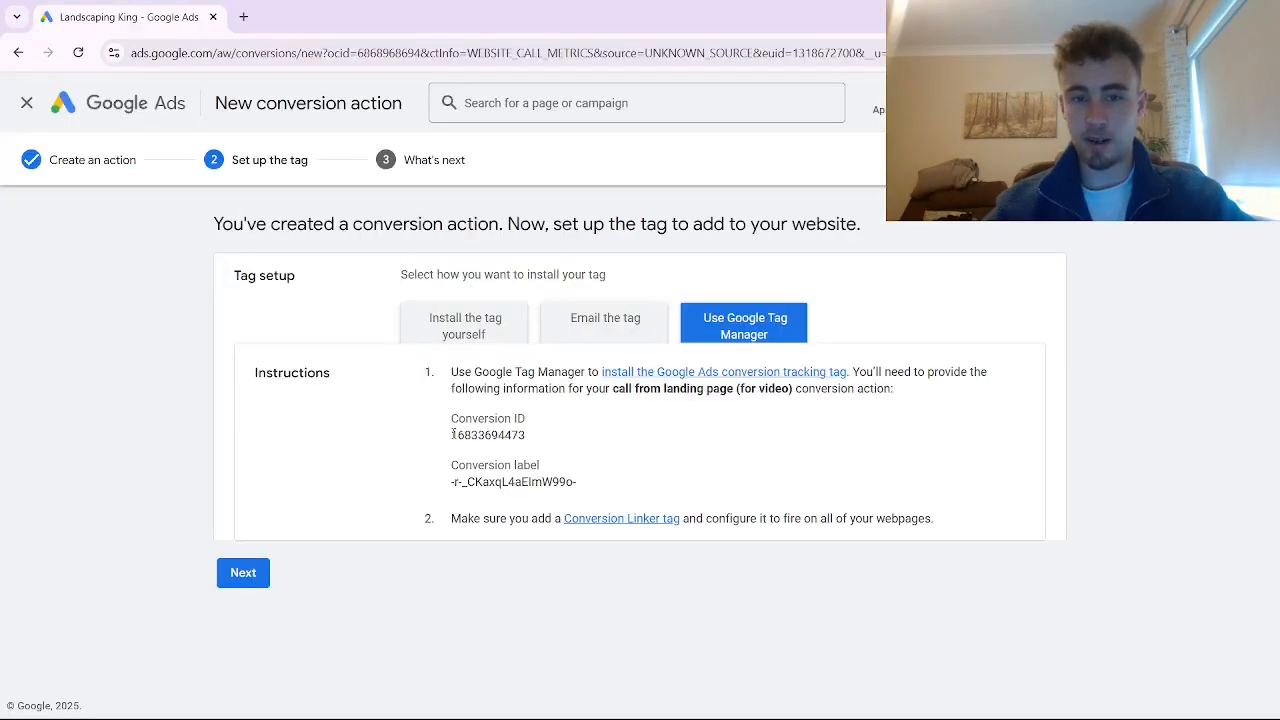
pyautogui.moveTo(453, 434); pyautogui.dragTo(536, 437)
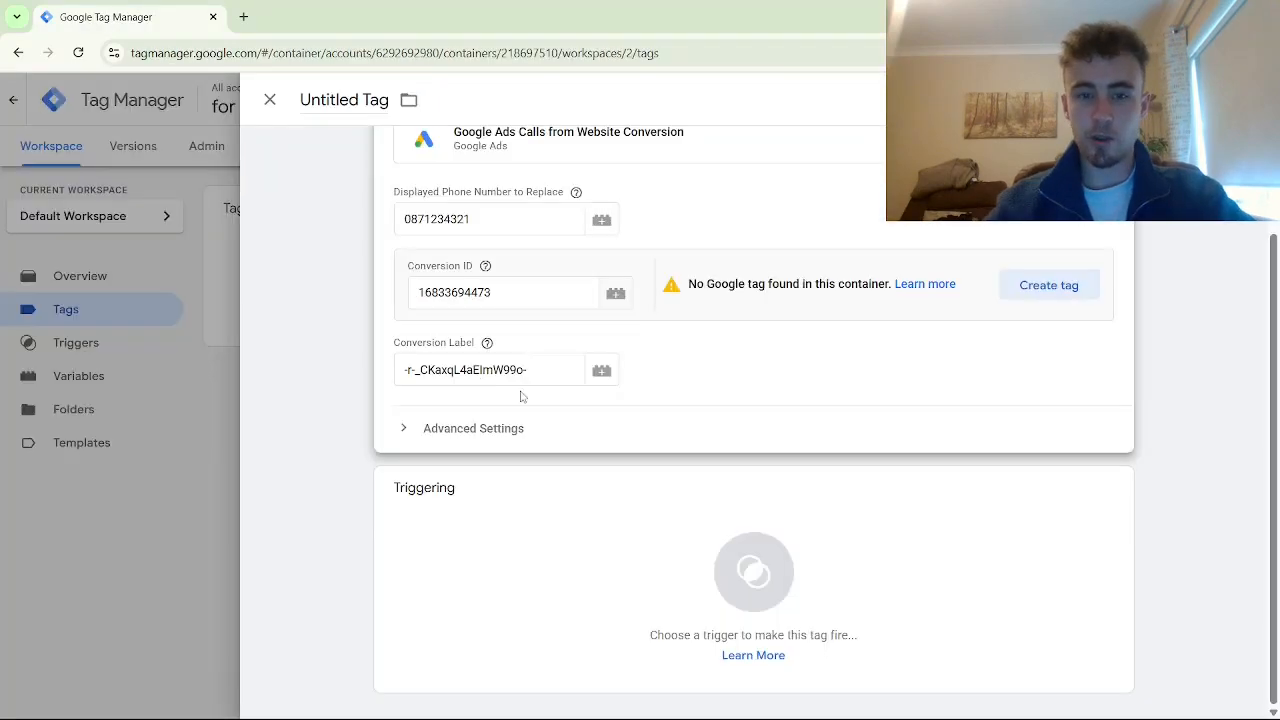
pyautogui.scroll(1, 520, 397)
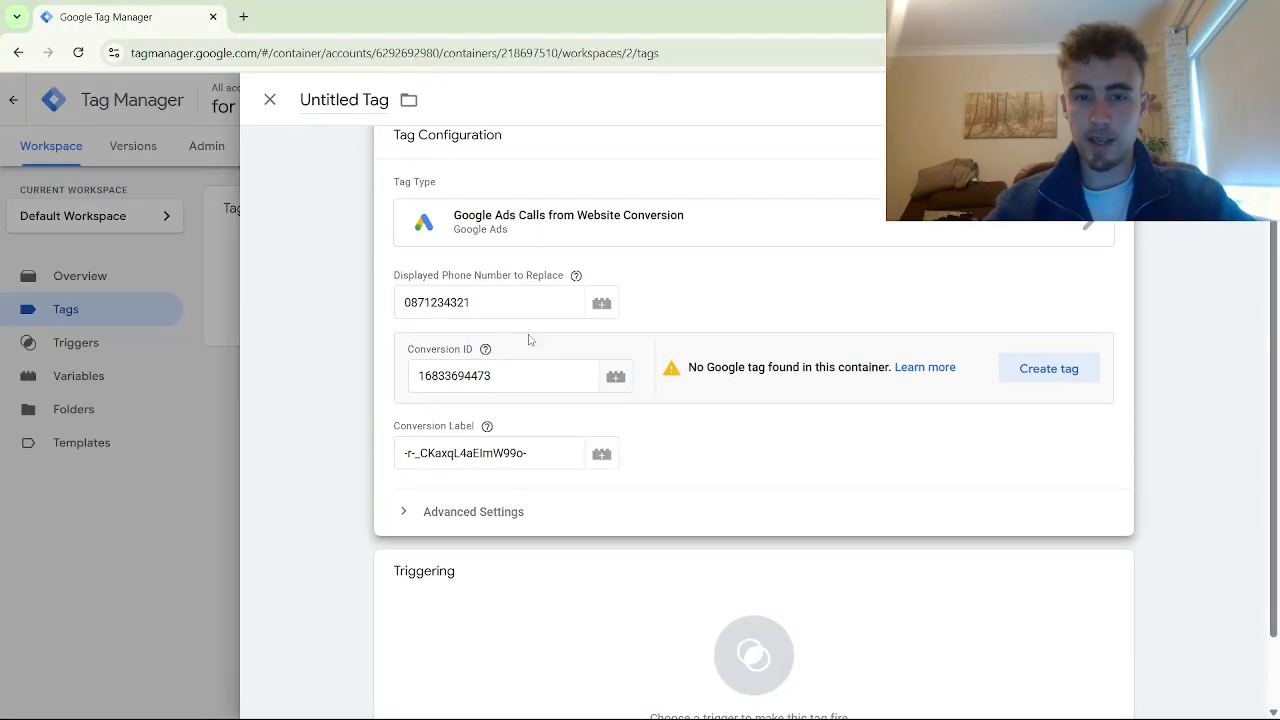
pyautogui.scroll(-1, 531, 486)
# Set the tag to fire on All Pages and save it under its default name
pyautogui.click(541, 565)
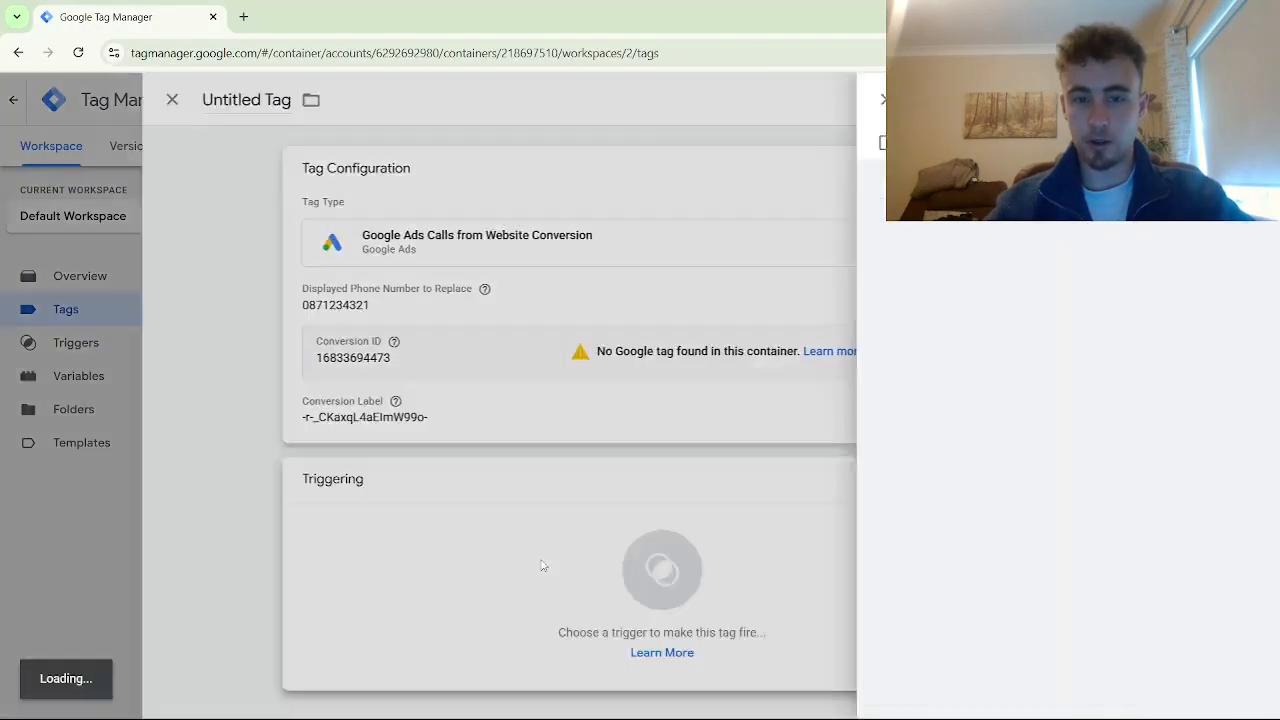
pyautogui.click(345, 186)
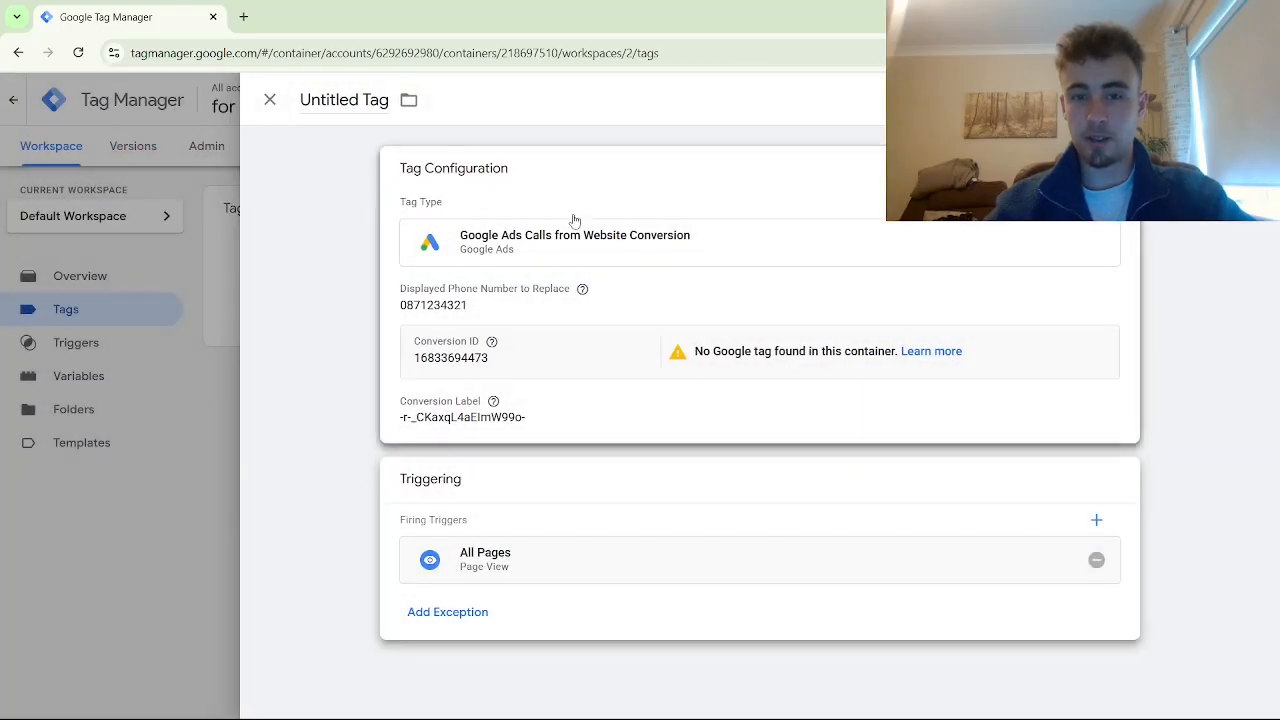
pyautogui.click(1200, 100)
pyautogui.click(723, 301)
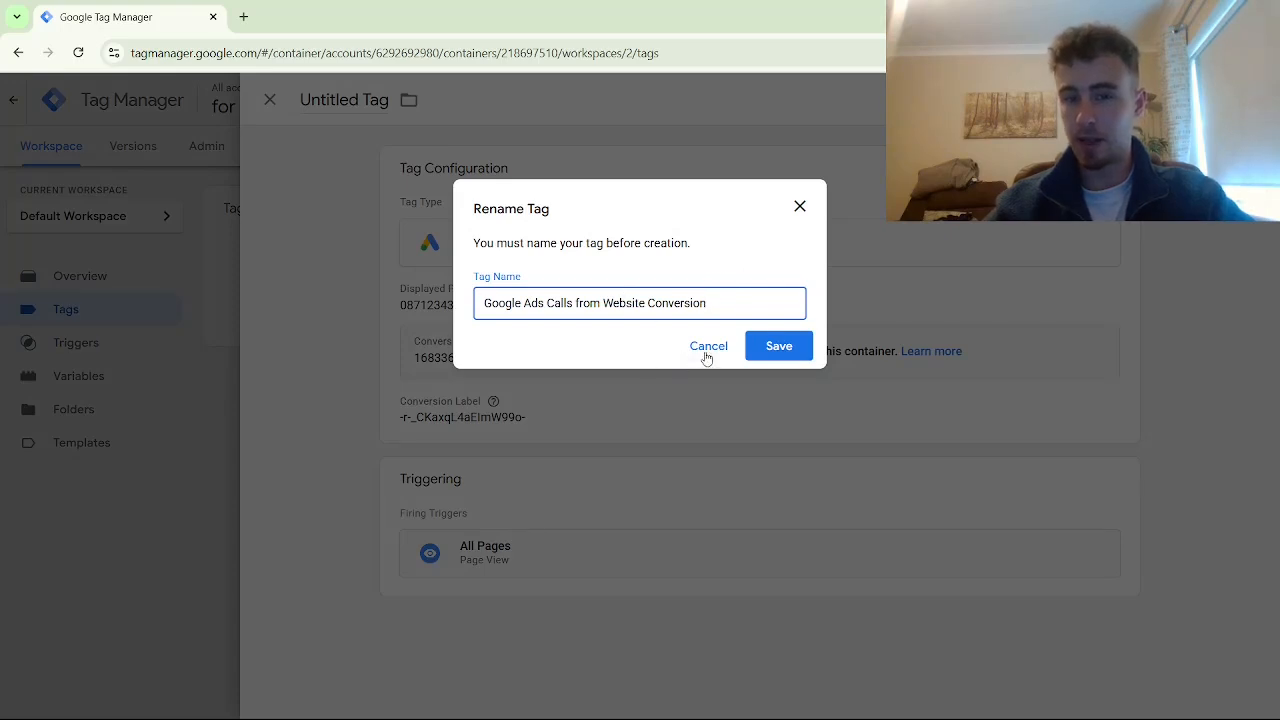
pyautogui.click(778, 346)
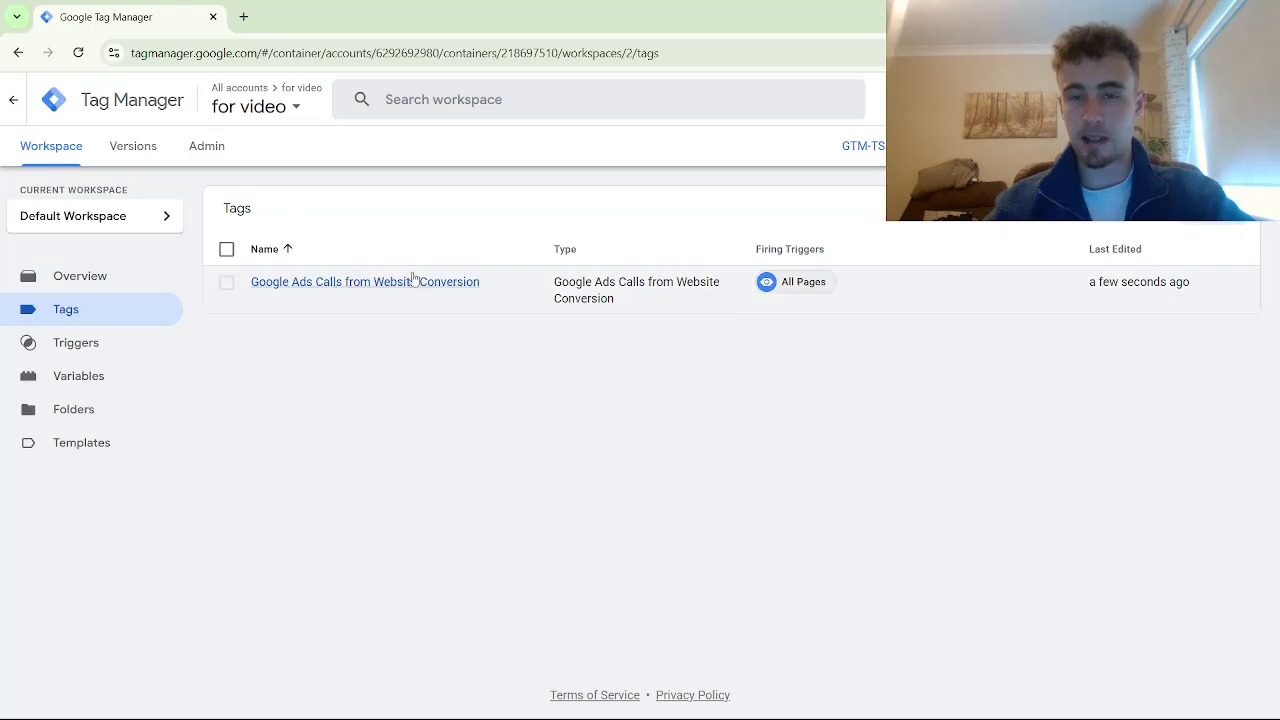
# Create and save a Conversion Linker tag firing on All Pages
pyautogui.click(1213, 208)
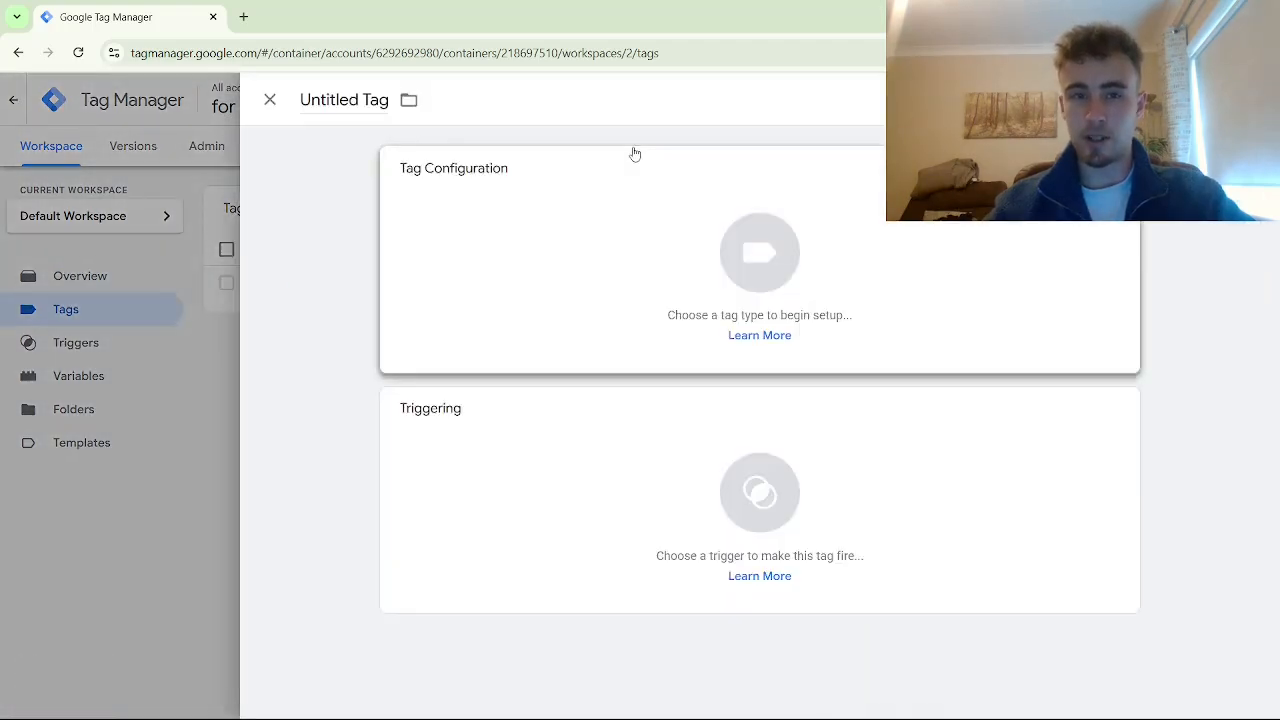
pyautogui.click(686, 276)
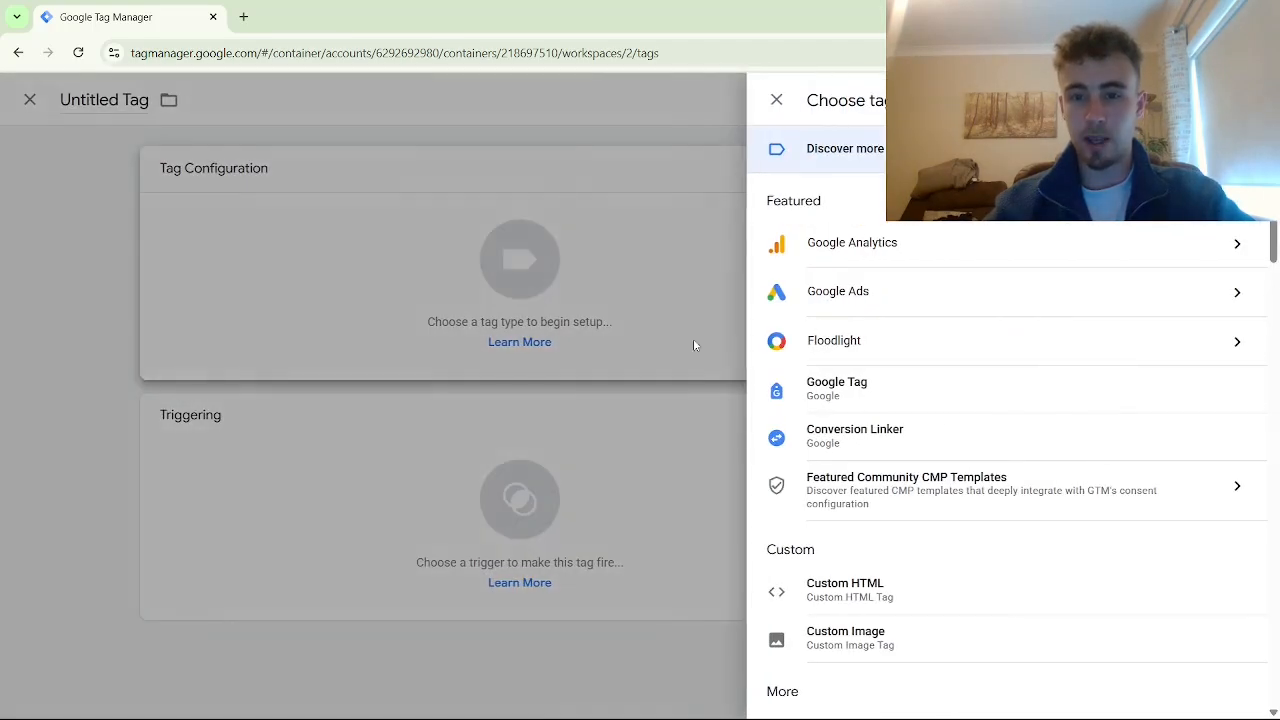
pyautogui.click(849, 455)
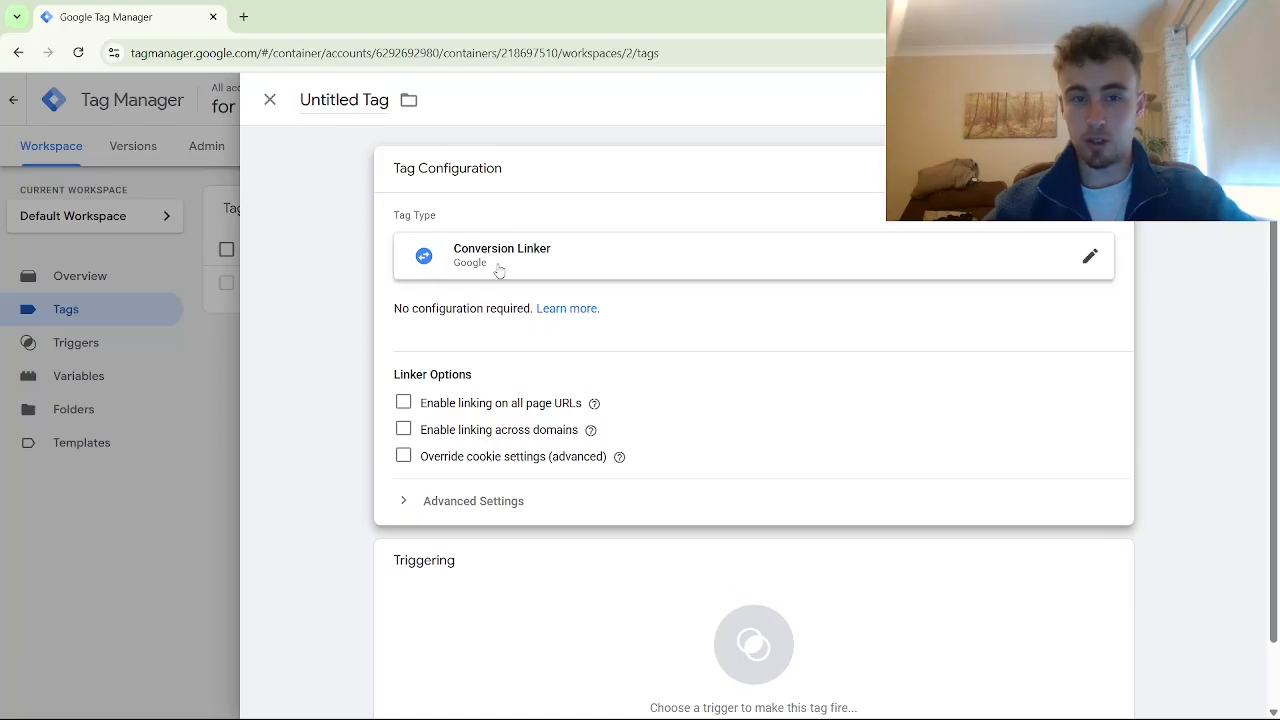
pyautogui.scroll(-1, 520, 276)
pyautogui.click(577, 551)
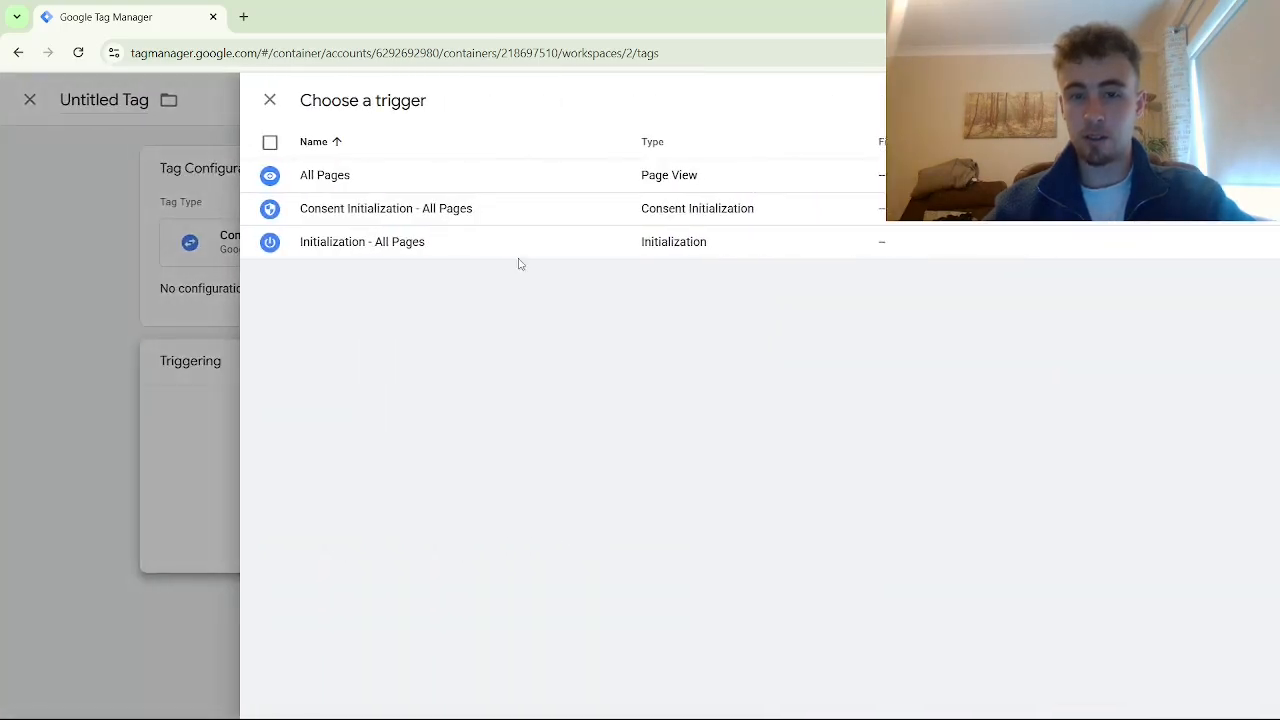
pyautogui.click(411, 183)
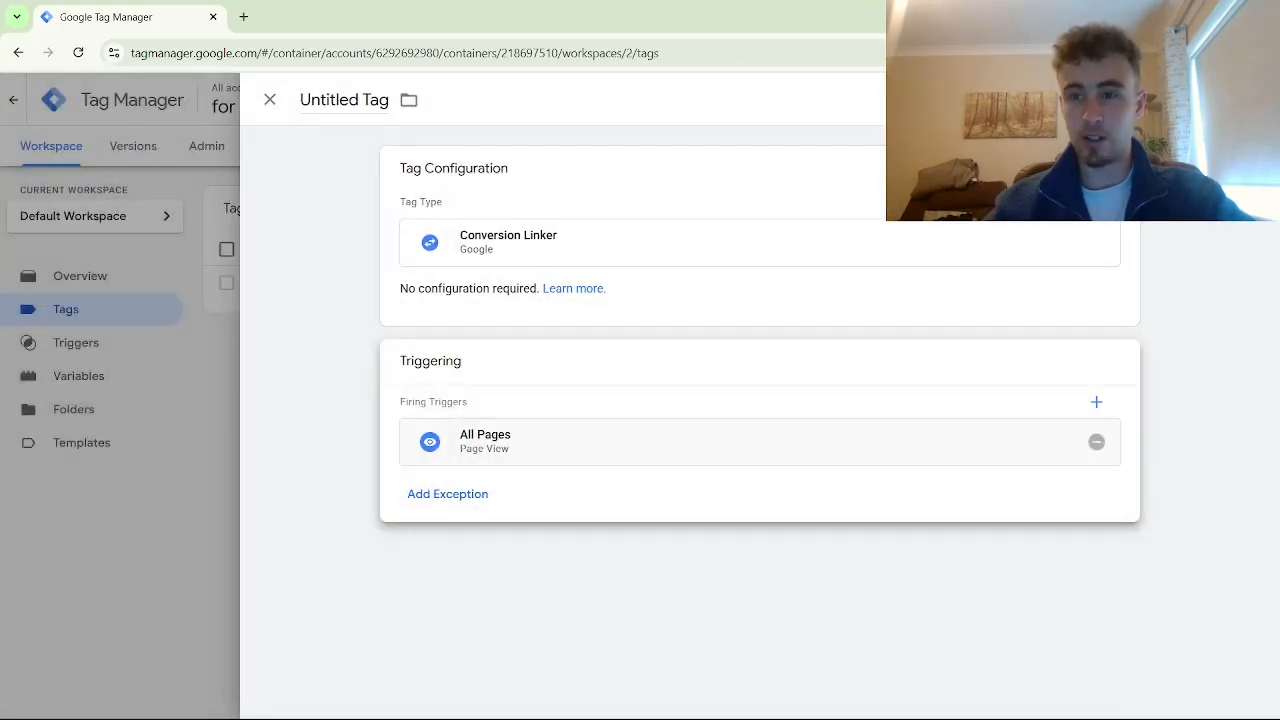
pyautogui.click(1196, 100)
pyautogui.click(766, 350)
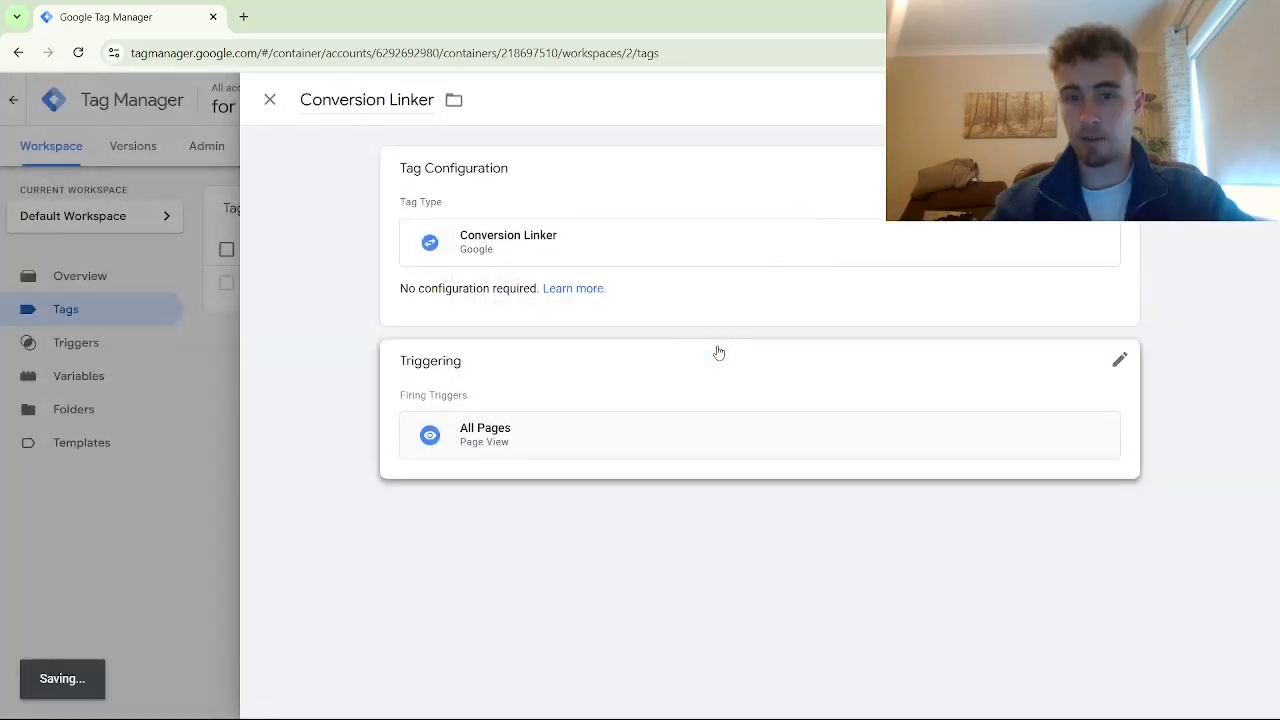
# Publish the workspace as Version 2 without a description and launch preview mode
pyautogui.click(1229, 146)
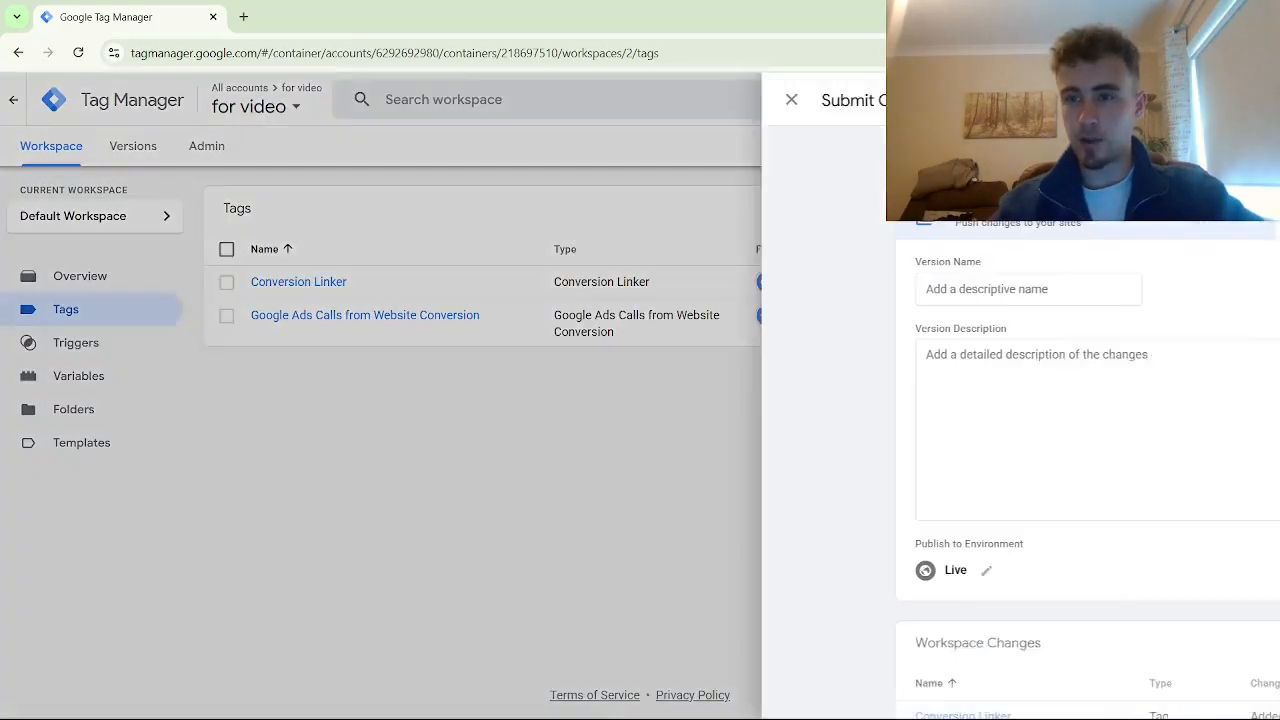
pyautogui.click(1228, 100)
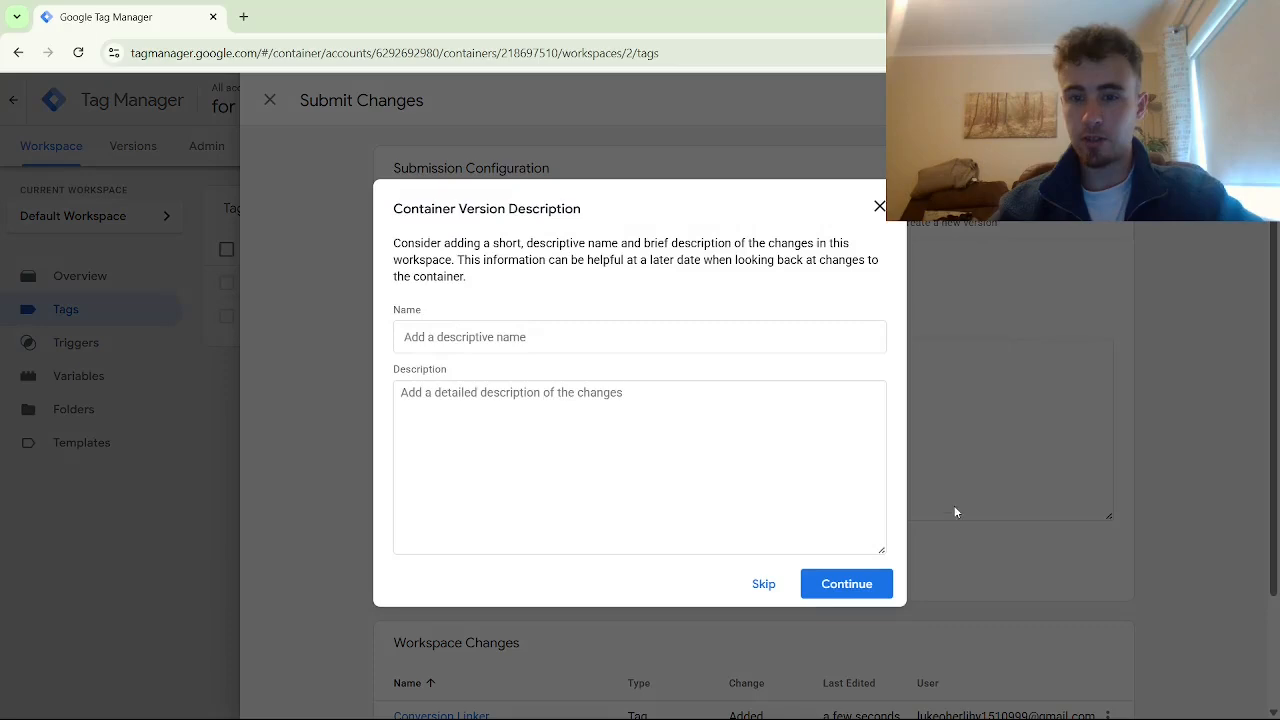
pyautogui.click(847, 584)
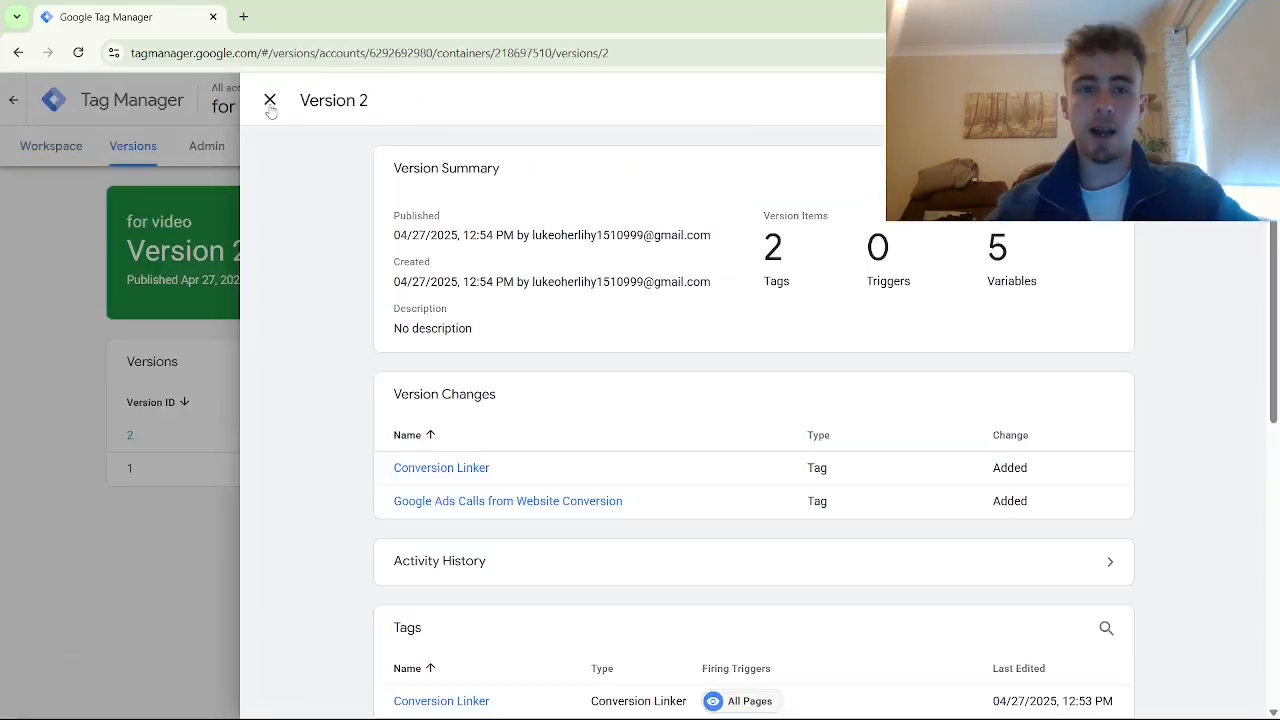
pyautogui.click(270, 100)
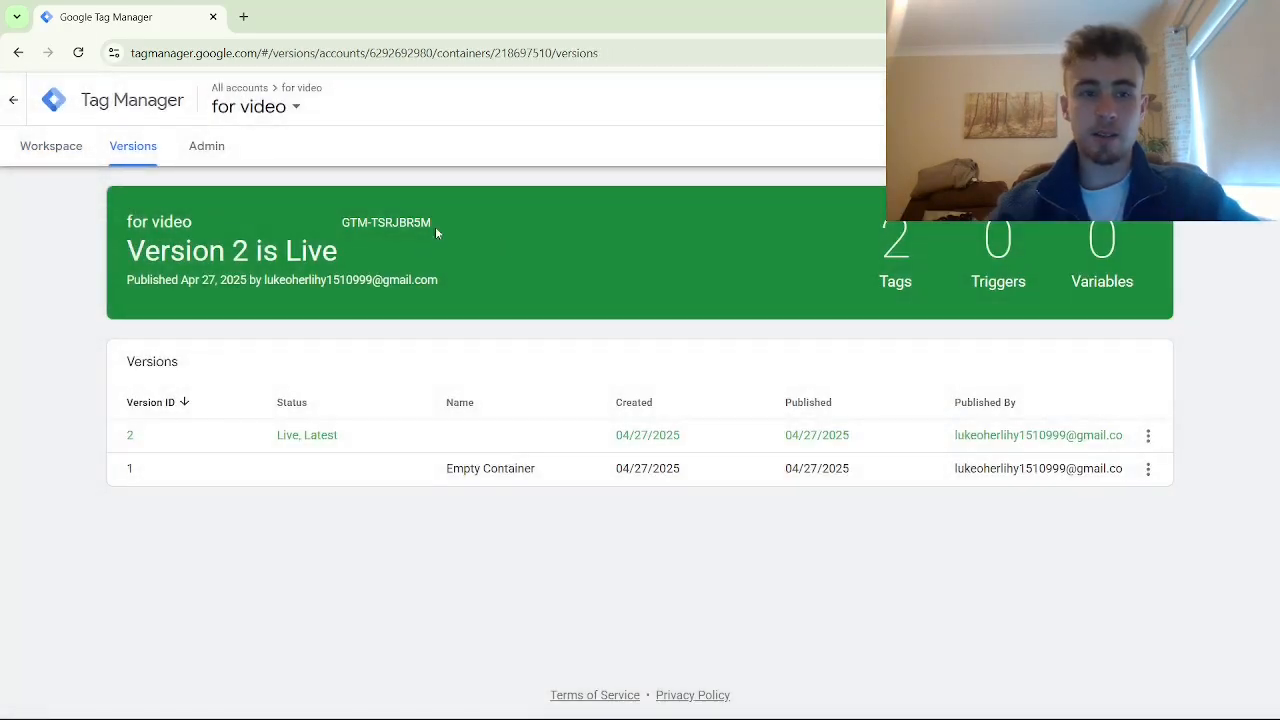
pyautogui.click(35, 148)
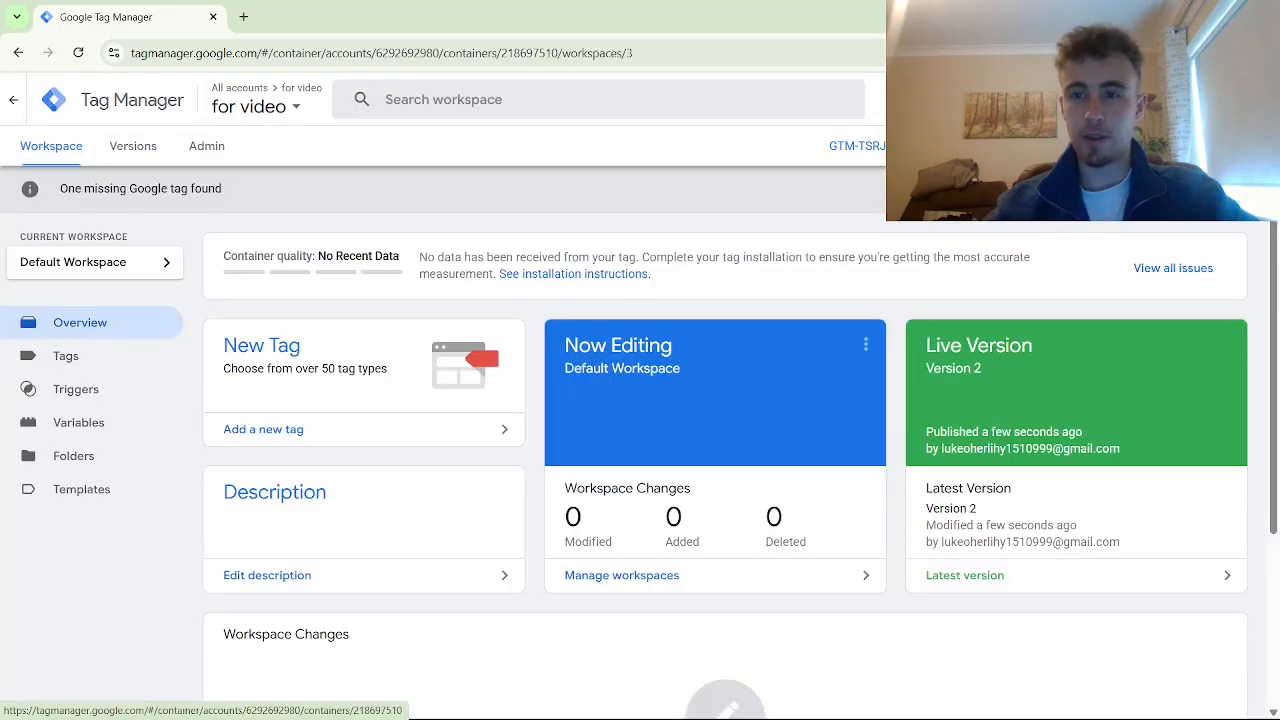
pyautogui.click(1144, 100)
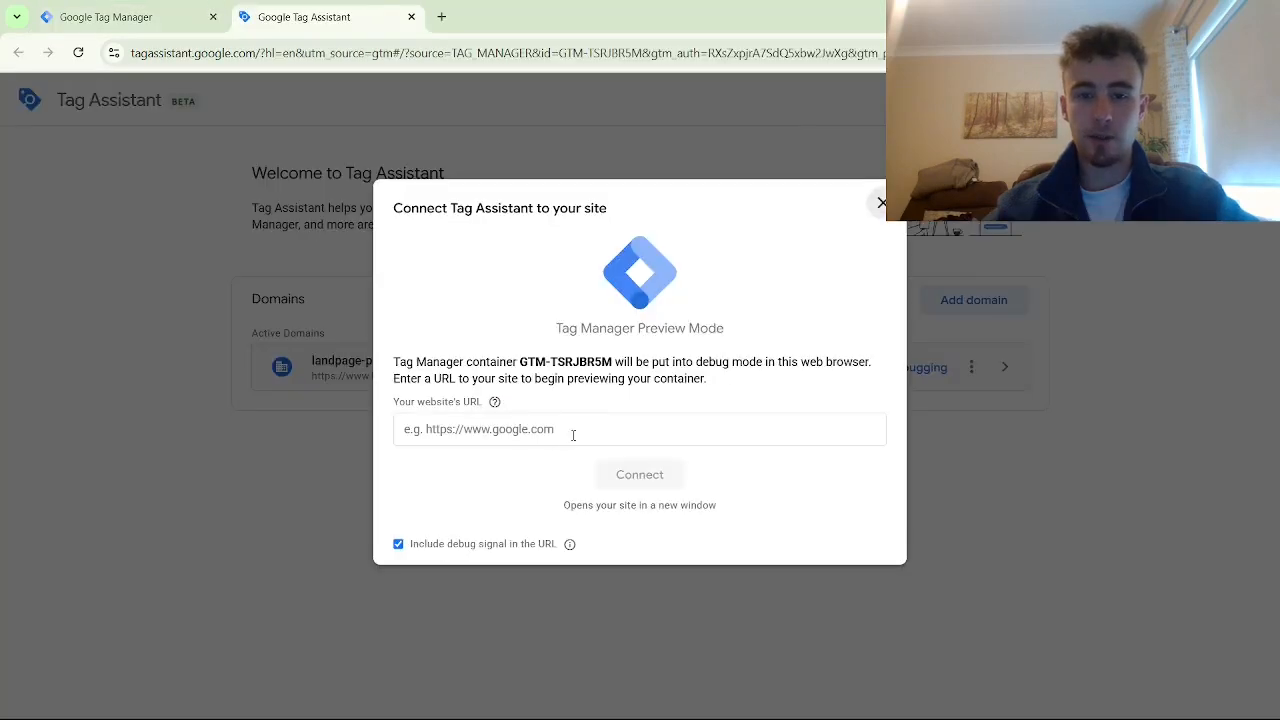
# Connect Tag Assistant to the Landingi landing page preview URL
pyautogui.click(573, 434)
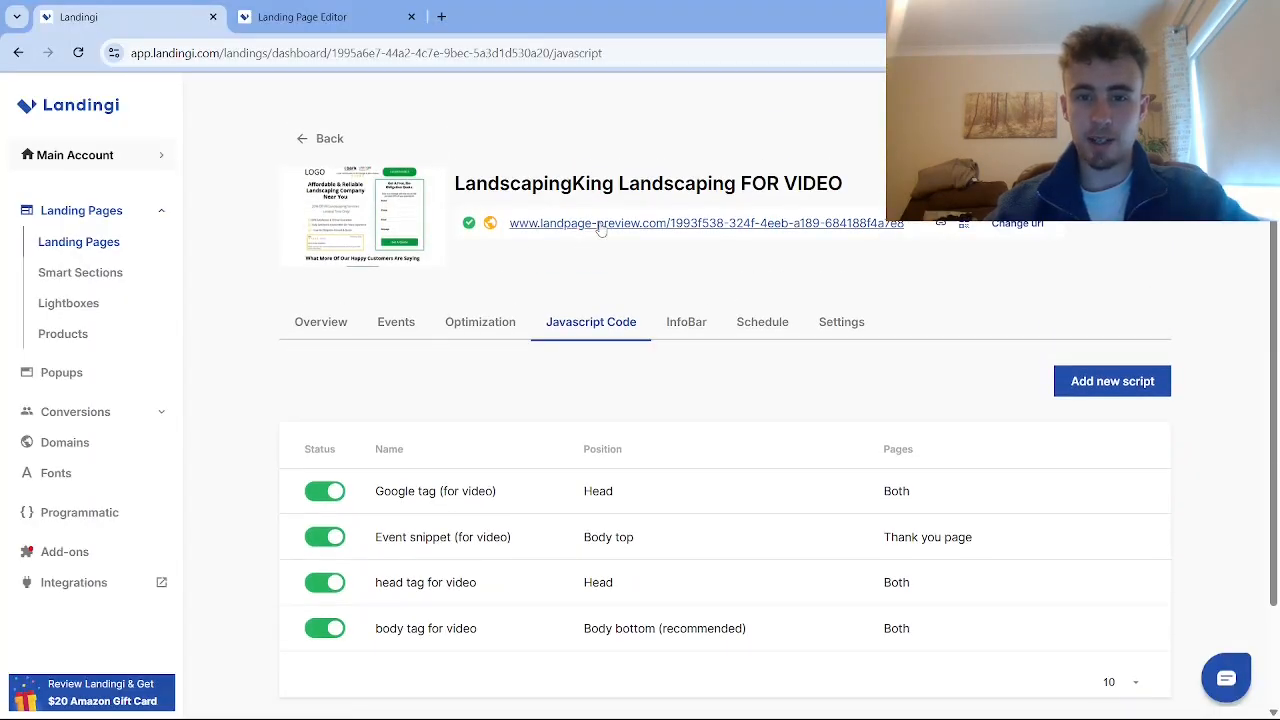
pyautogui.rightClick(600, 226)
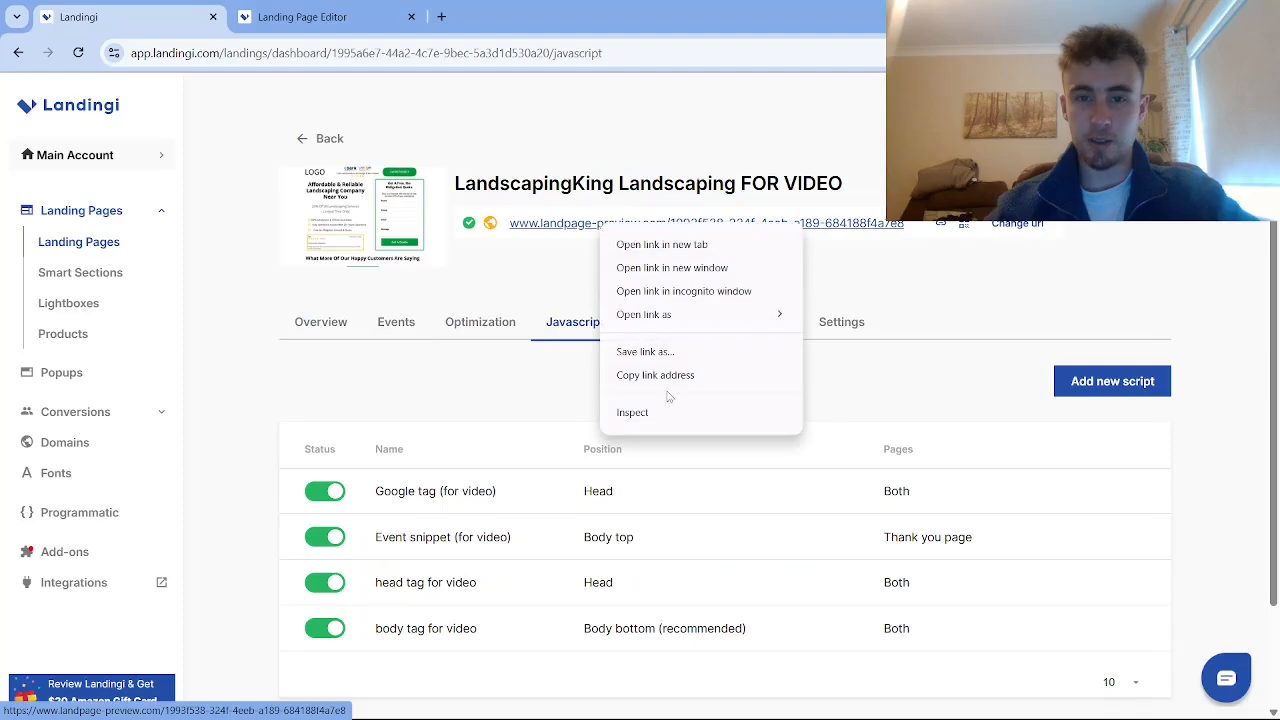
pyautogui.click(660, 376)
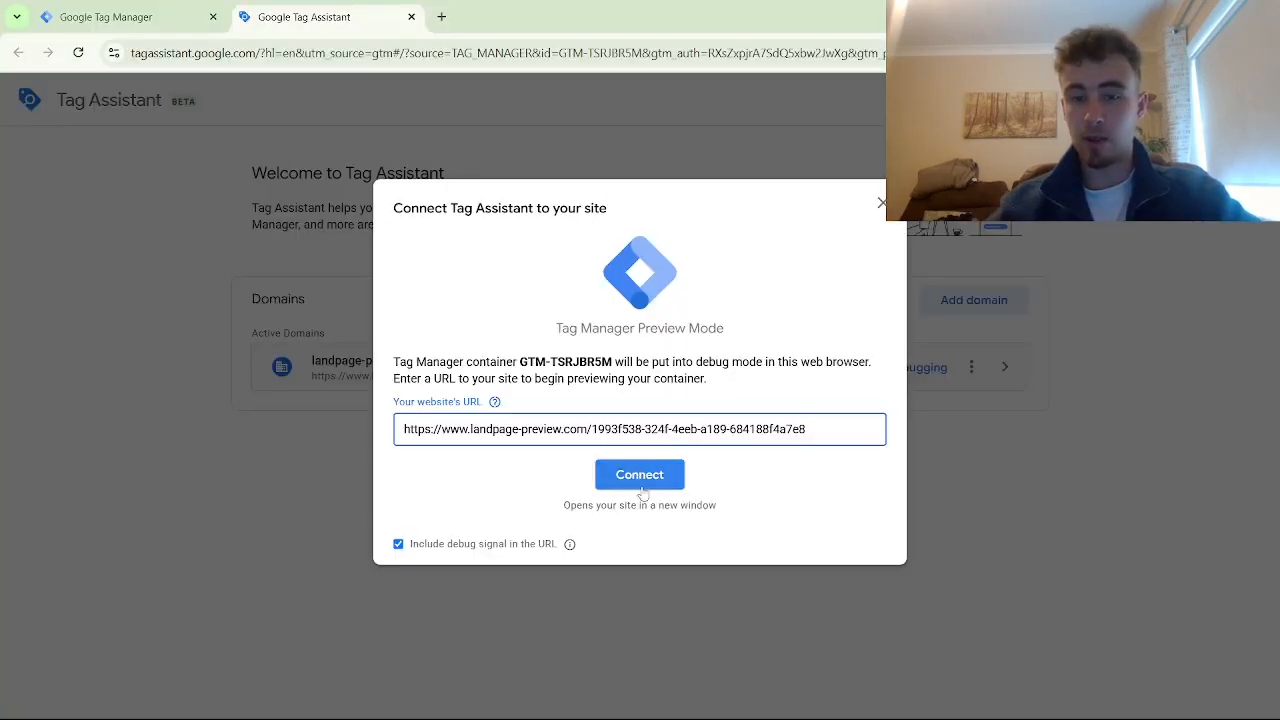
pyautogui.click(639, 482)
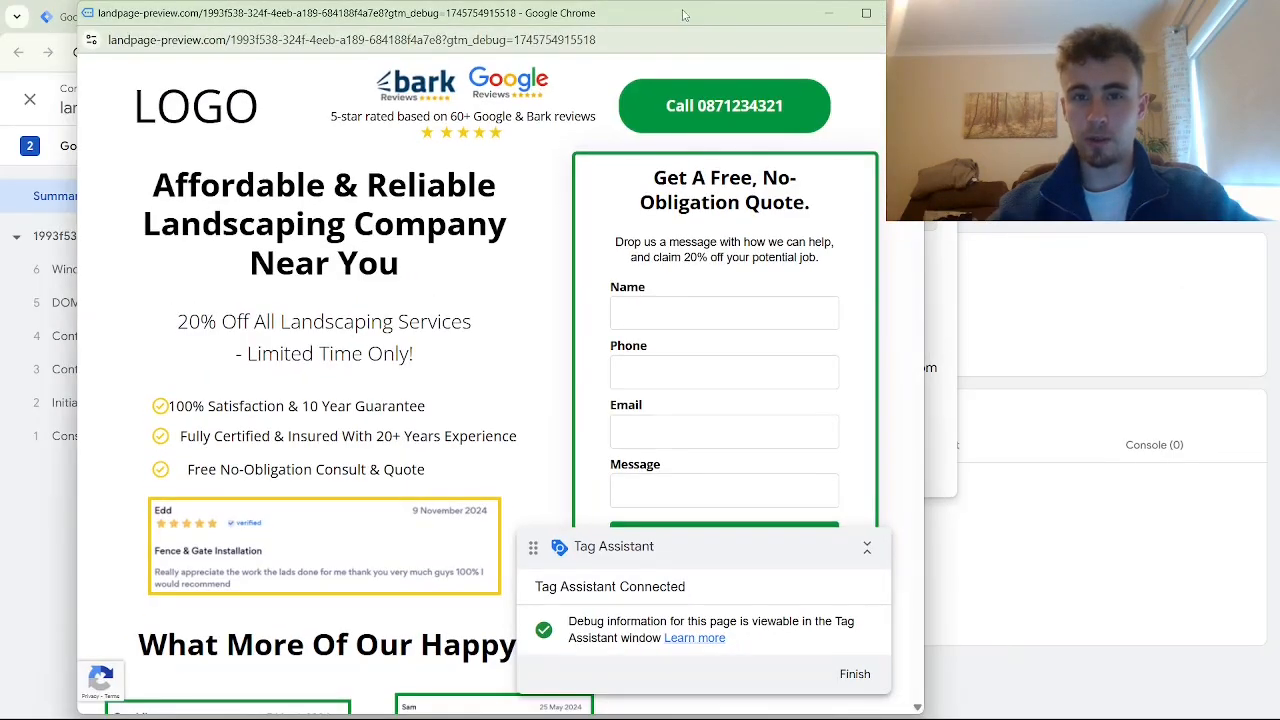
# Confirm both tags fired once in the debug view, then finish the debug session
pyautogui.moveTo(684, 14); pyautogui.dragTo(793, 29)
pyautogui.moveTo(183, 141); pyautogui.dragTo(618, 130)
pyautogui.click(629, 28)
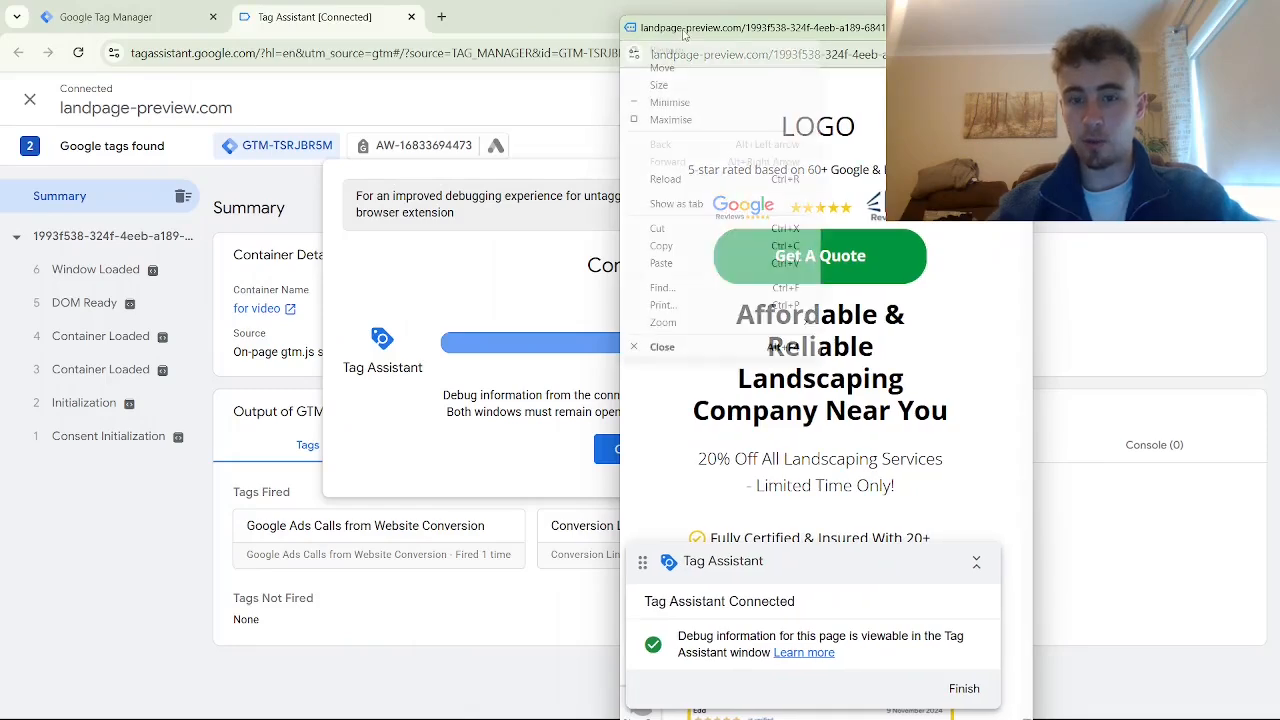
pyautogui.click(712, 32)
pyautogui.moveTo(728, 33); pyautogui.dragTo(893, 43)
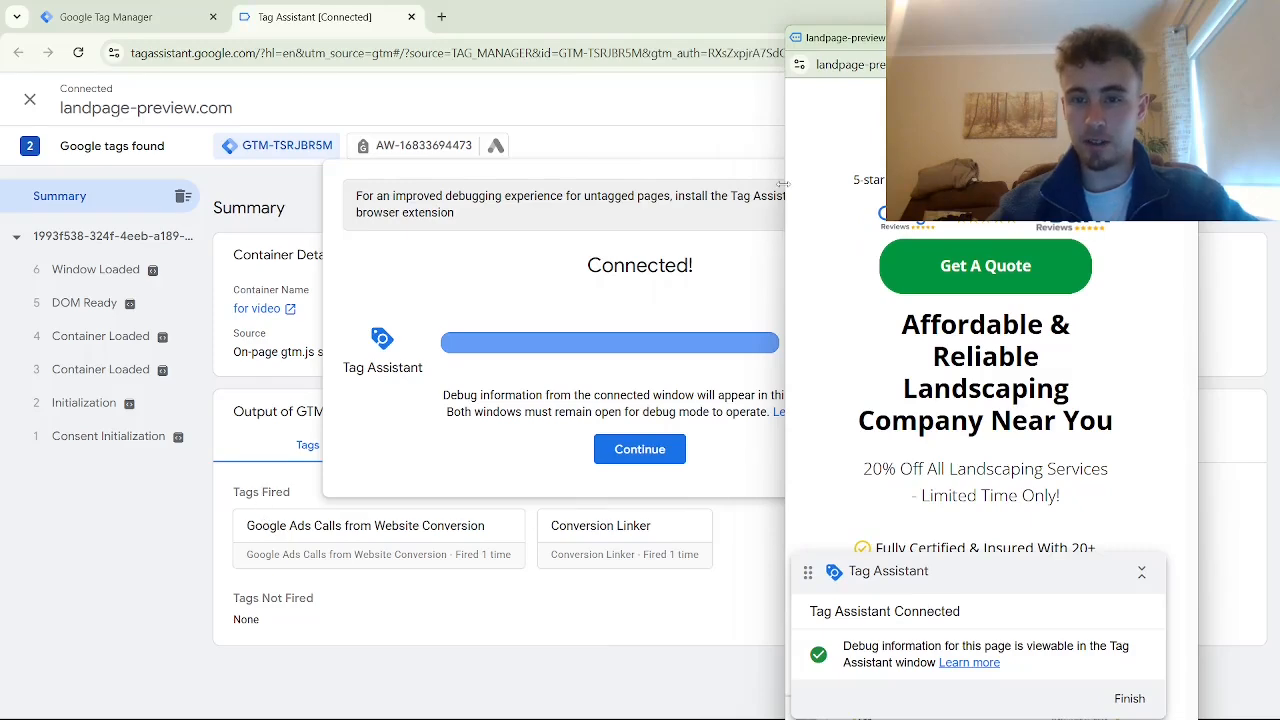
pyautogui.moveTo(827, 50); pyautogui.dragTo(875, 50)
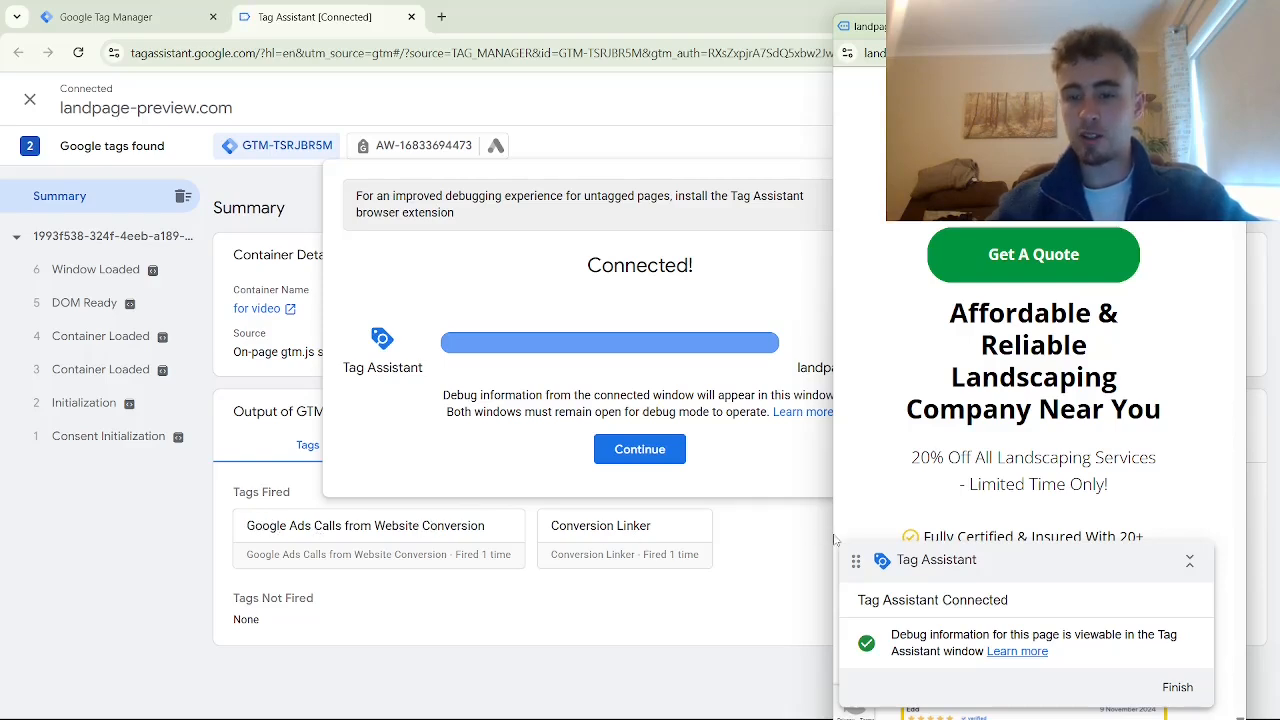
pyautogui.moveTo(831, 527); pyautogui.dragTo(858, 527)
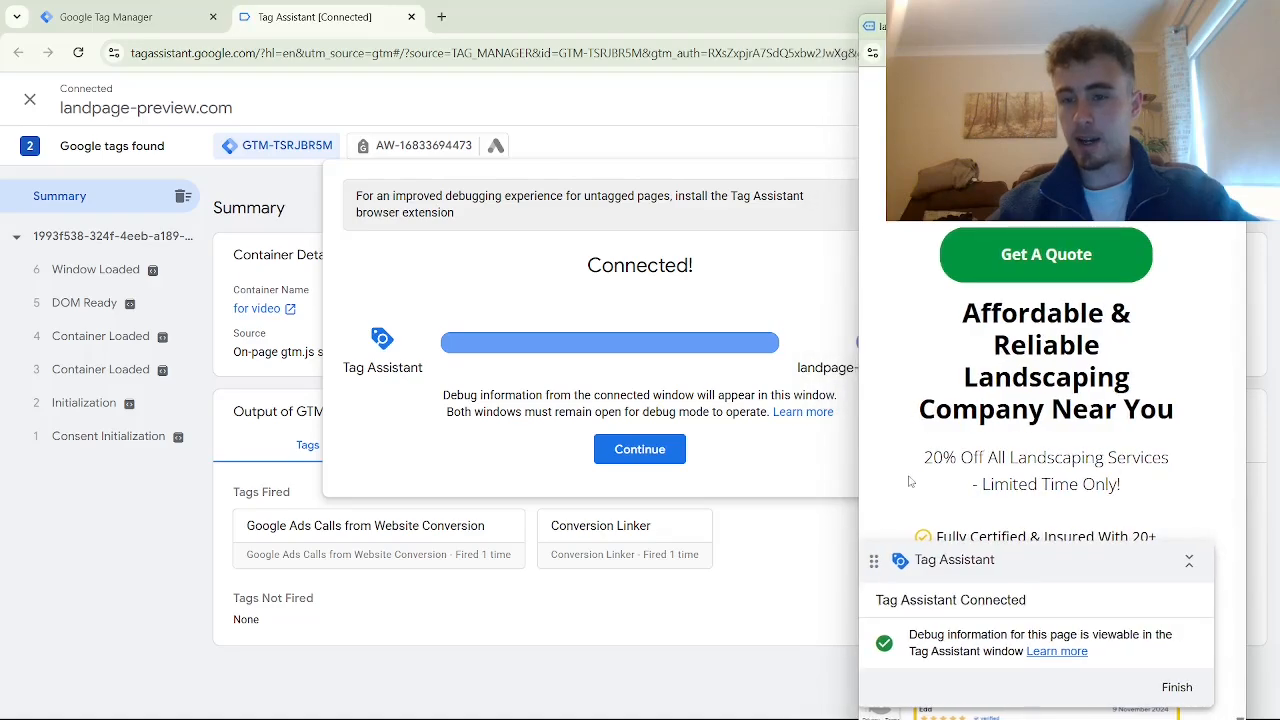
pyautogui.scroll(-5, 1029, 452)
pyautogui.scroll(-2, 1029, 452)
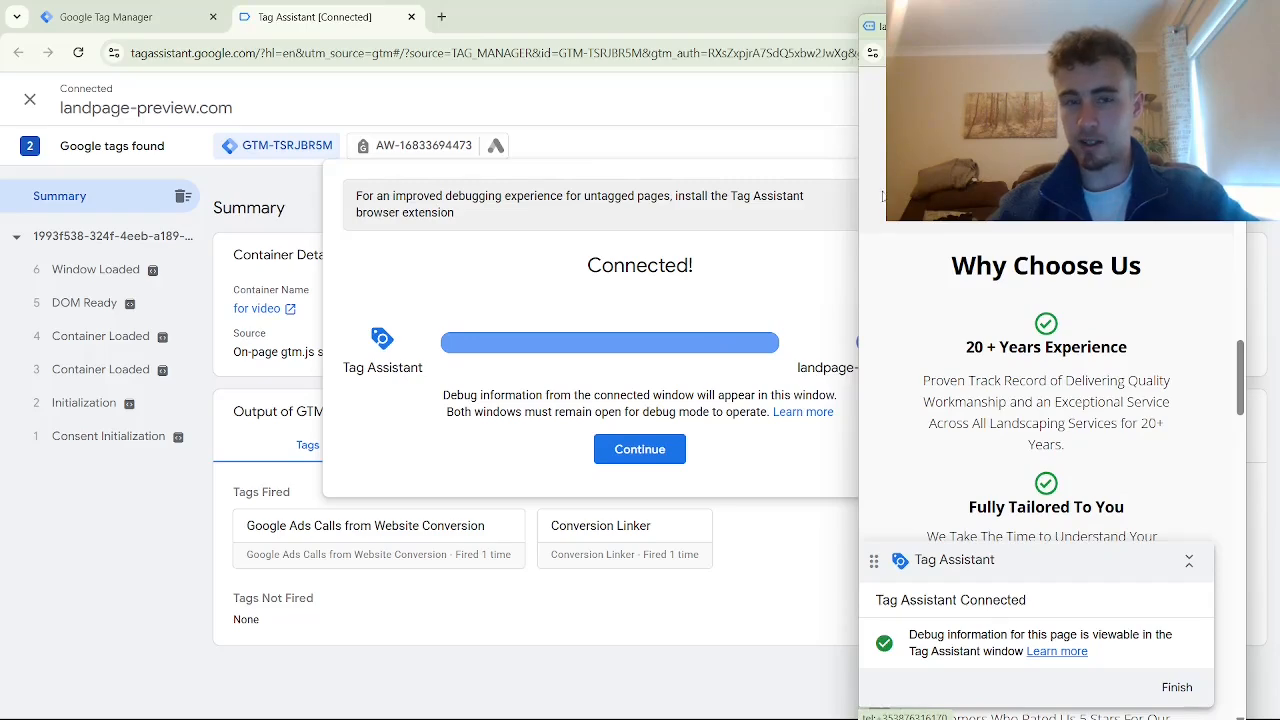
pyautogui.click(1176, 688)
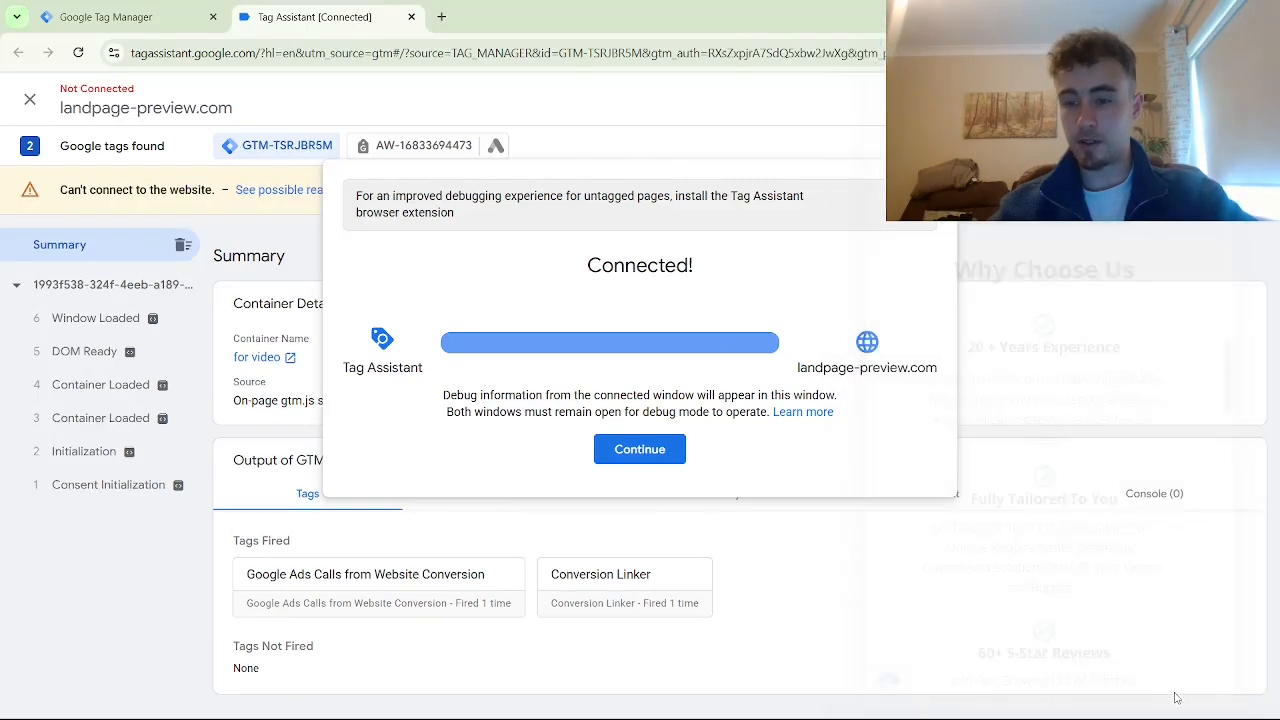
# Dismiss the Tag Assistant confirmation and check the Inactive status of call from landing page (for video)
pyautogui.click(630, 452)
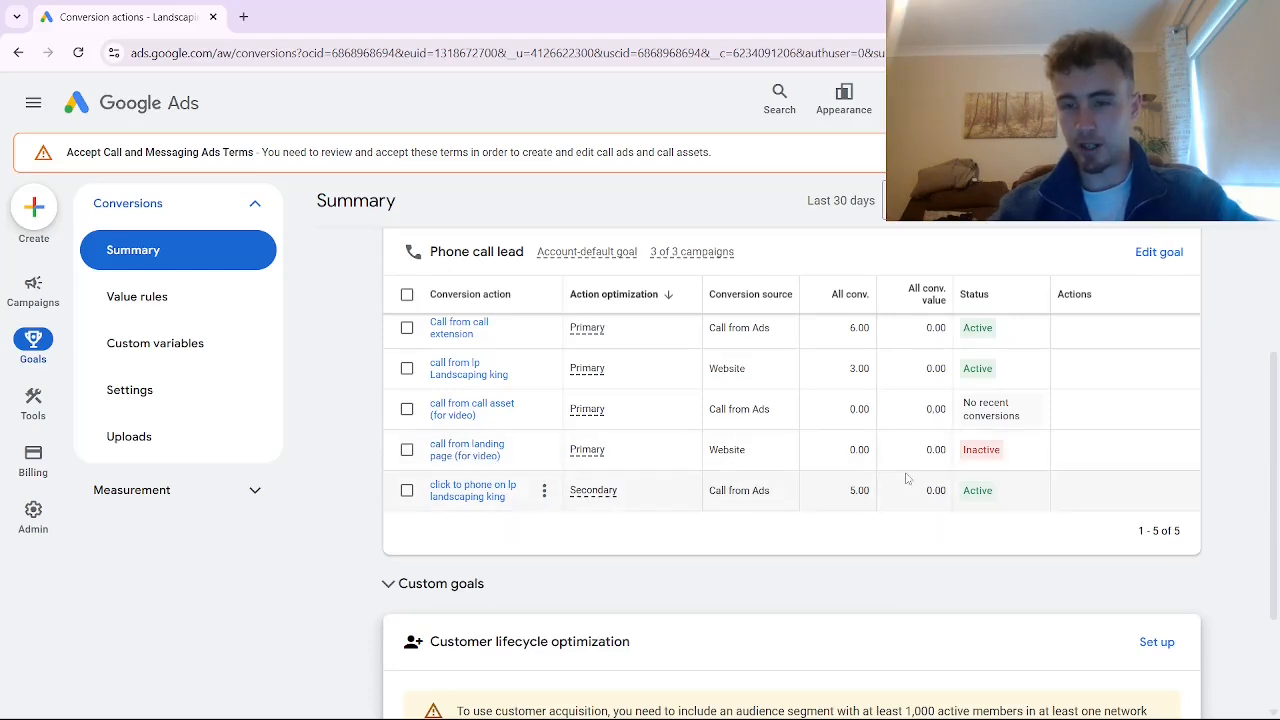
pyautogui.moveTo(958, 454)
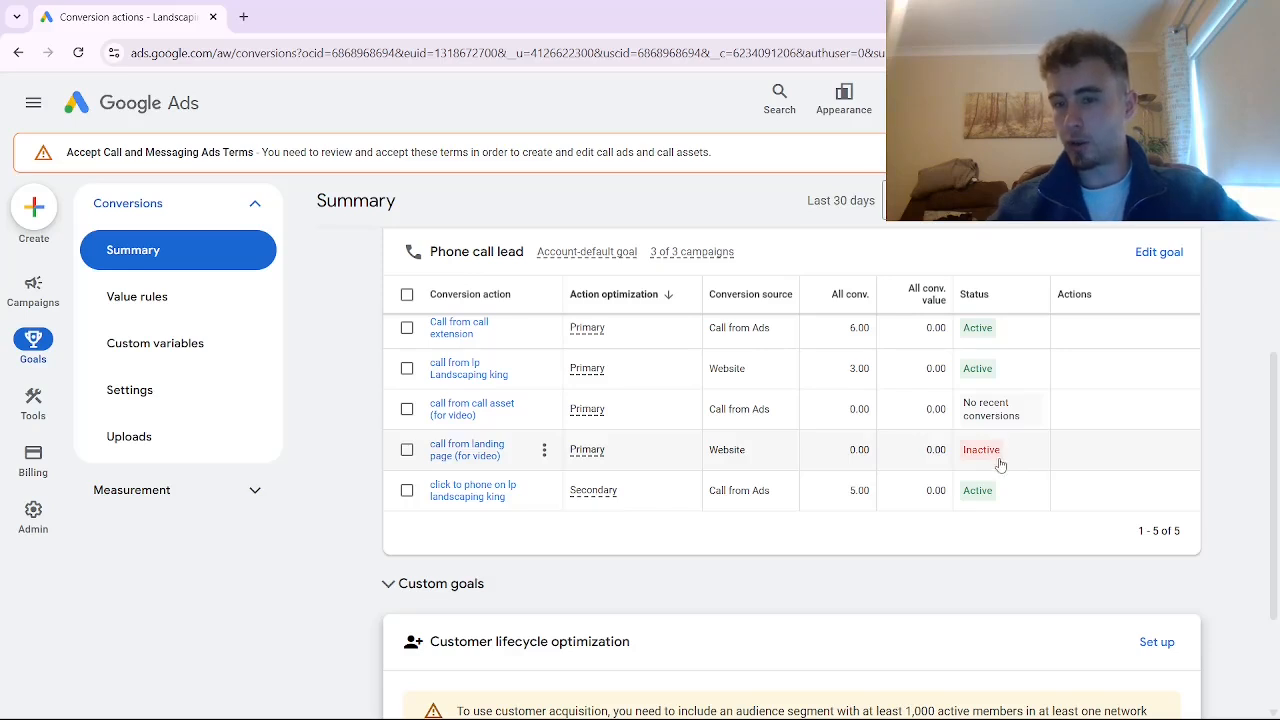
pyautogui.moveTo(997, 453)
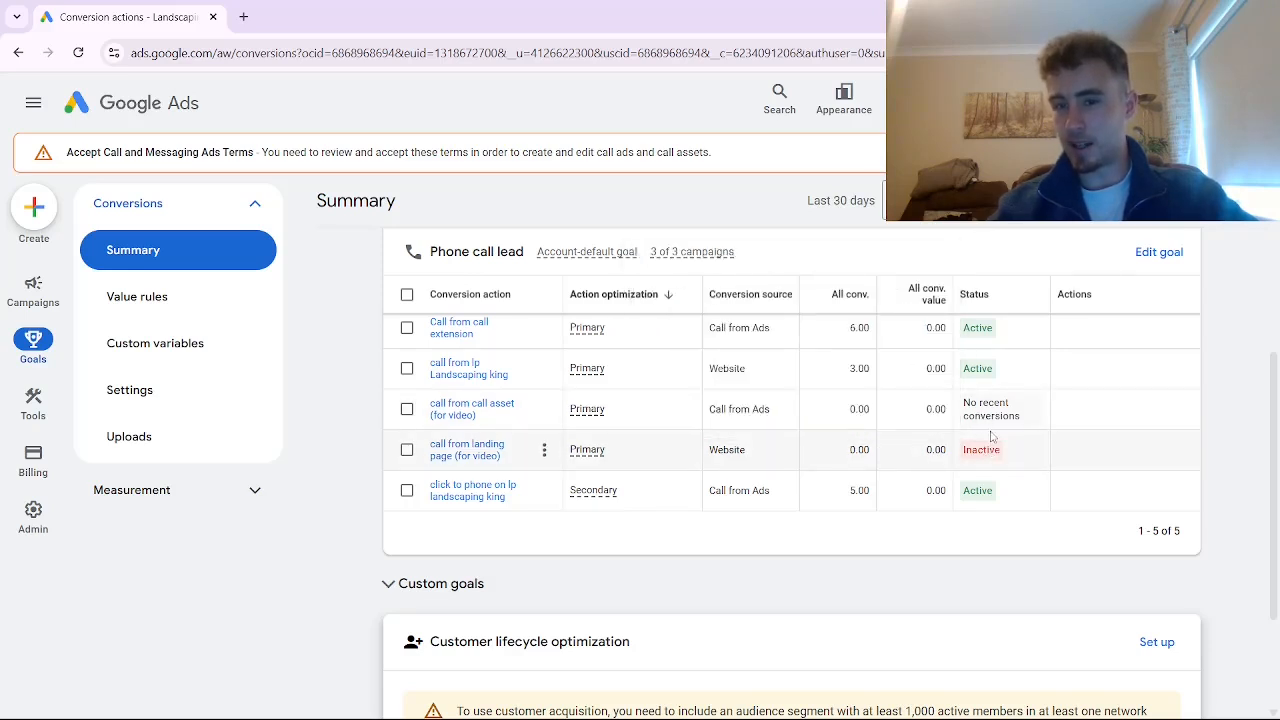